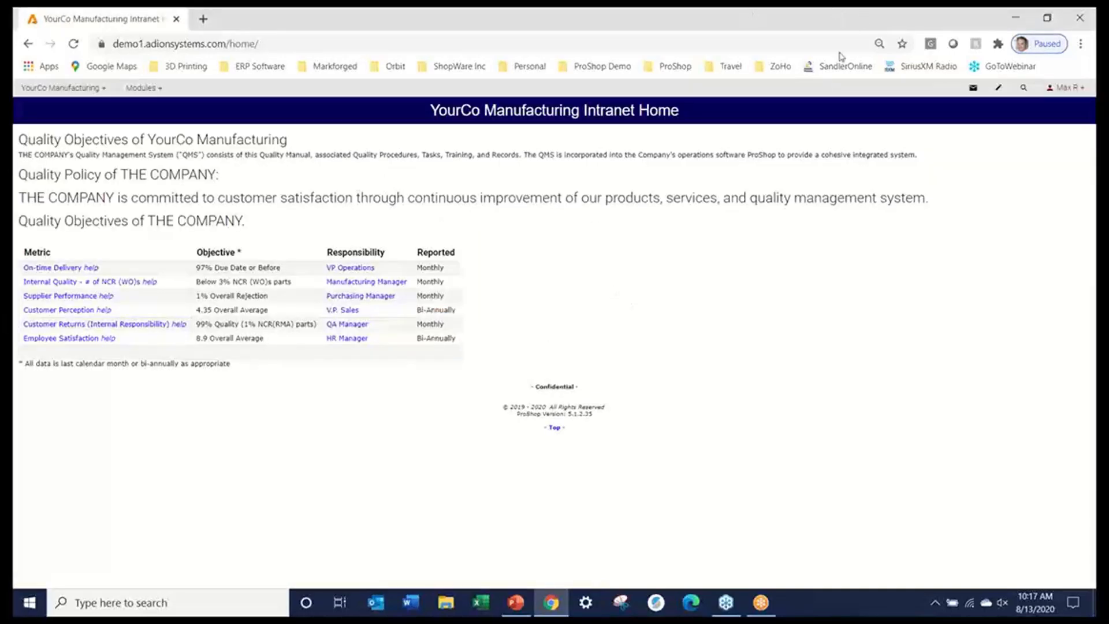
- Go from the intranet home to the Production home page
left_click(95, 89)
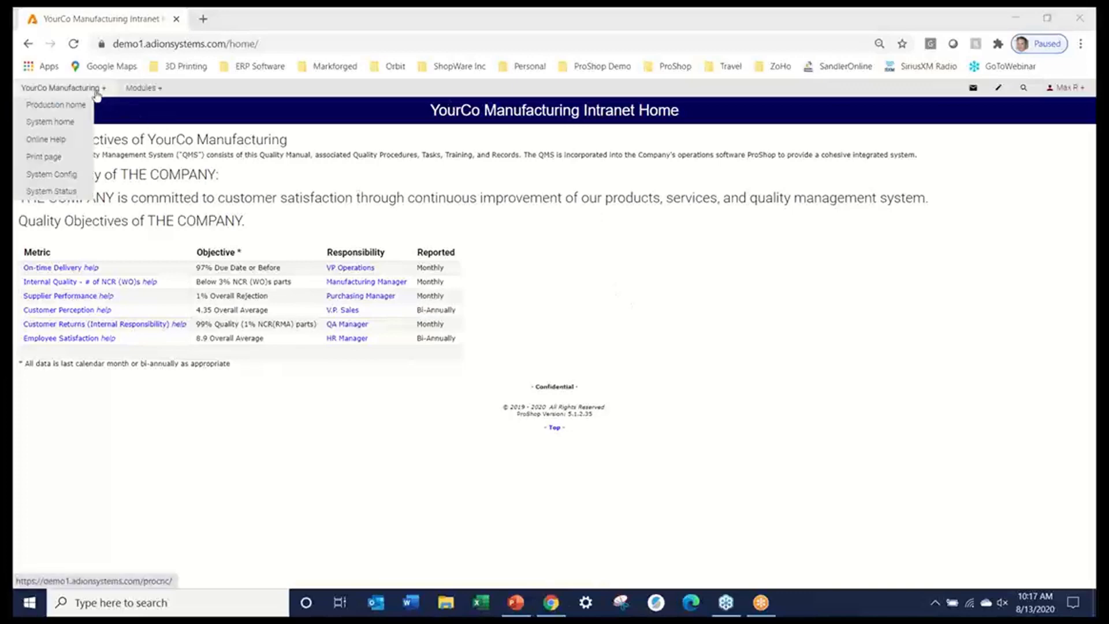
left_click(623, 294)
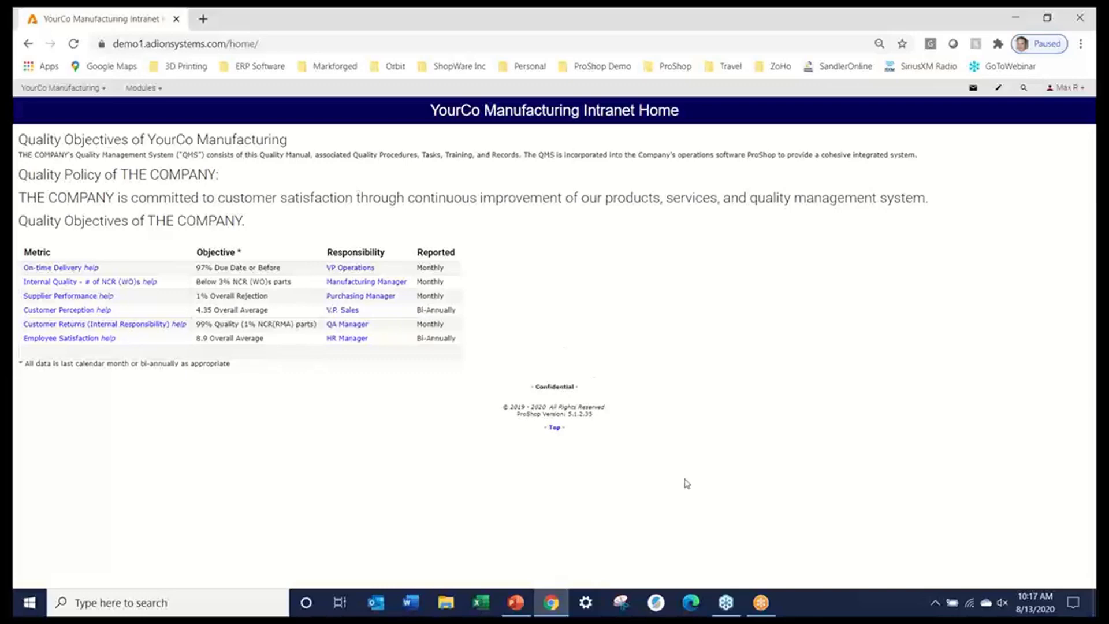
left_click(34, 88)
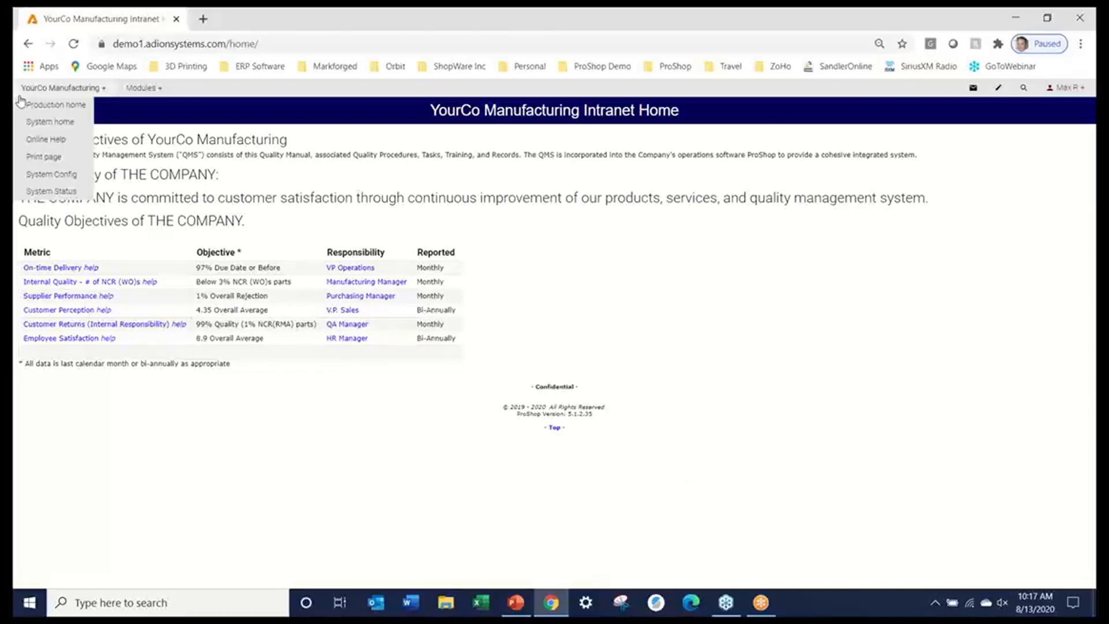
left_click(38, 106)
right_click(667, 353)
left_click(505, 339)
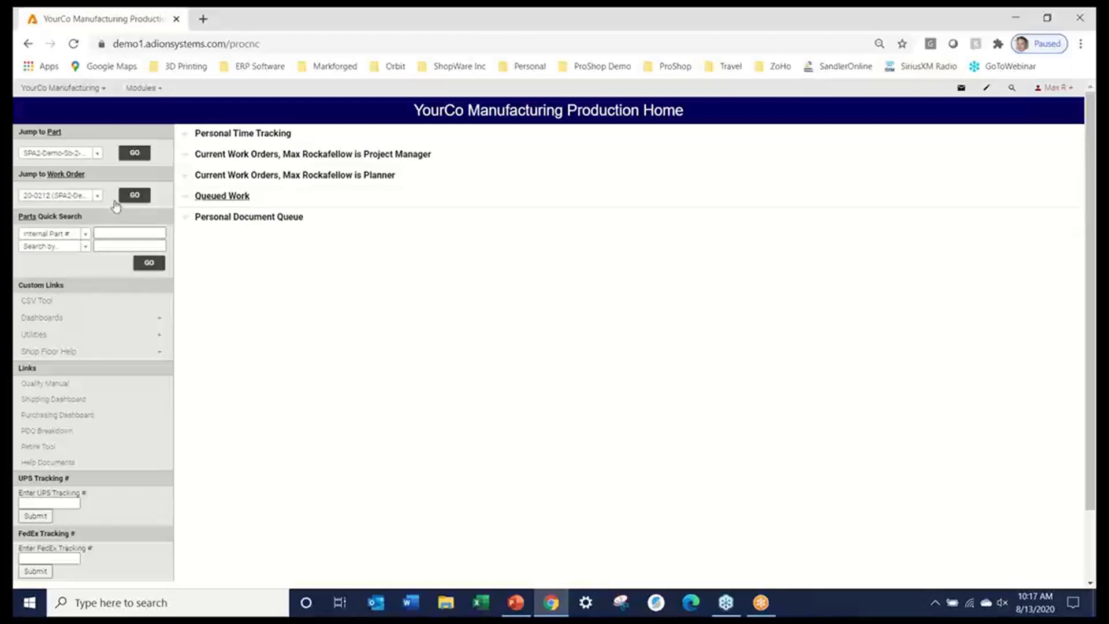
- Look over the current work orders sections for the project manager and planner roles, leaving them collapsed
left_click(184, 177)
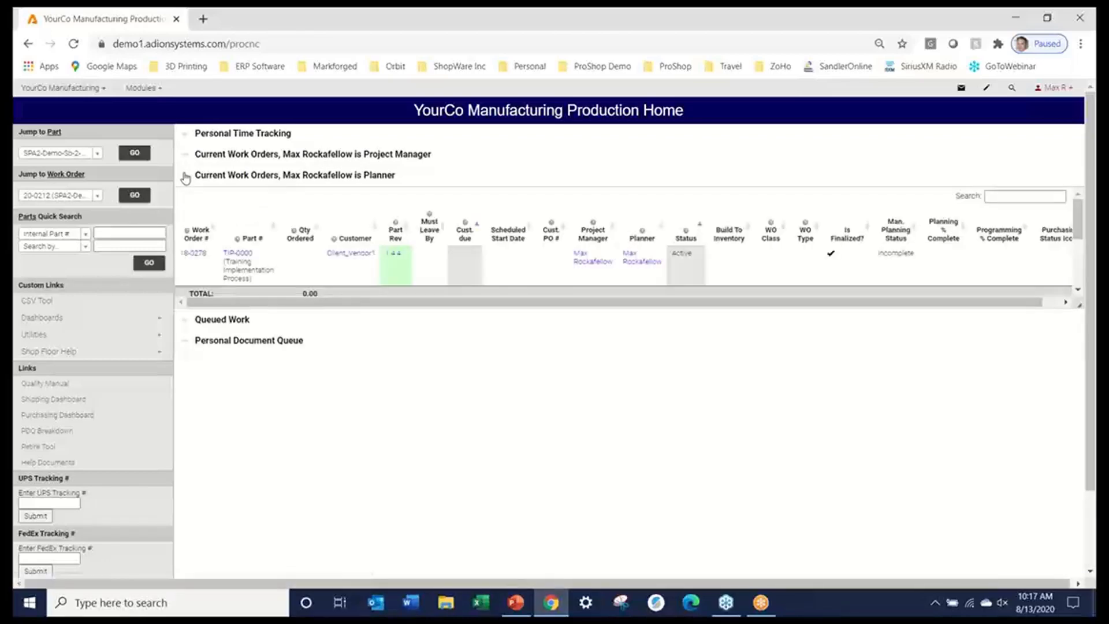
left_click(186, 158)
left_click(186, 158)
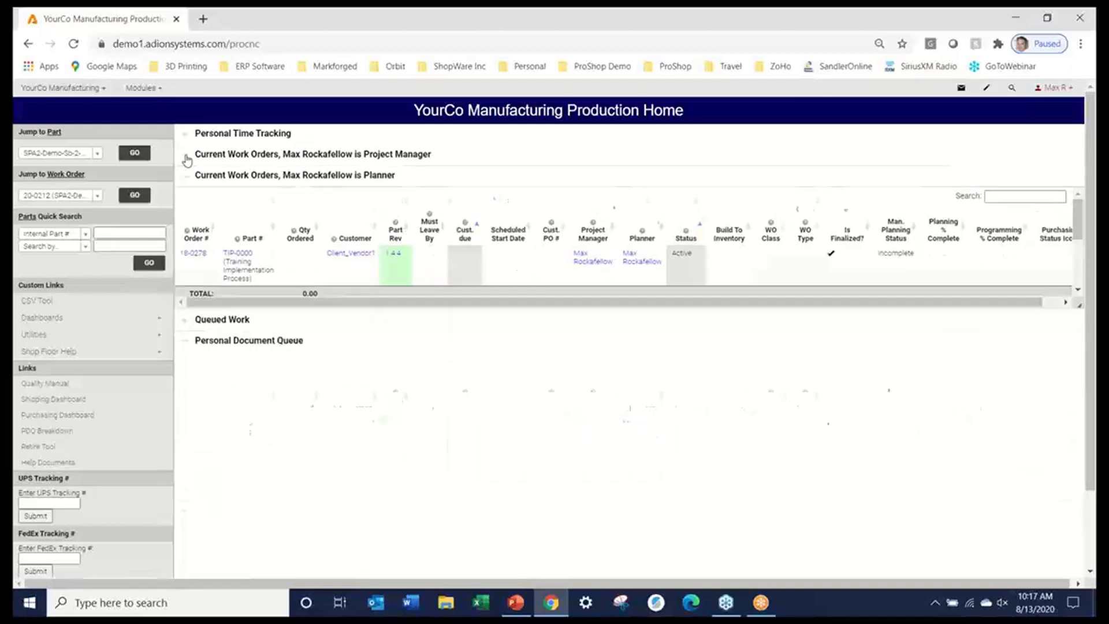
left_click(186, 177)
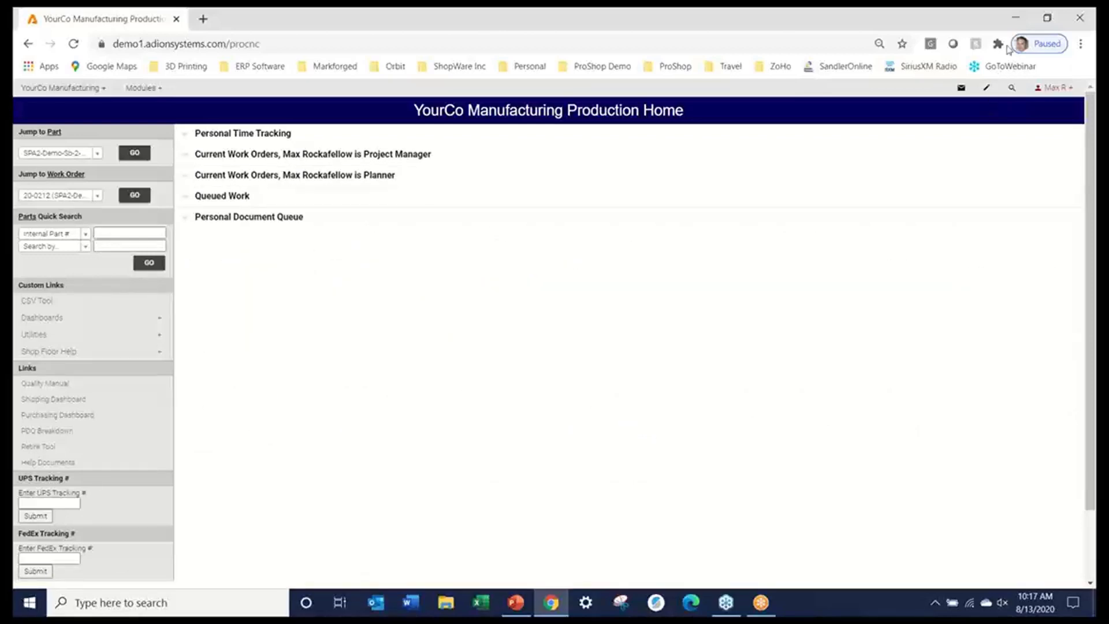
- Clock in through the Time Clock Punch form and reload the Production home page to update the clock status
left_click(1022, 27)
left_click(1054, 87)
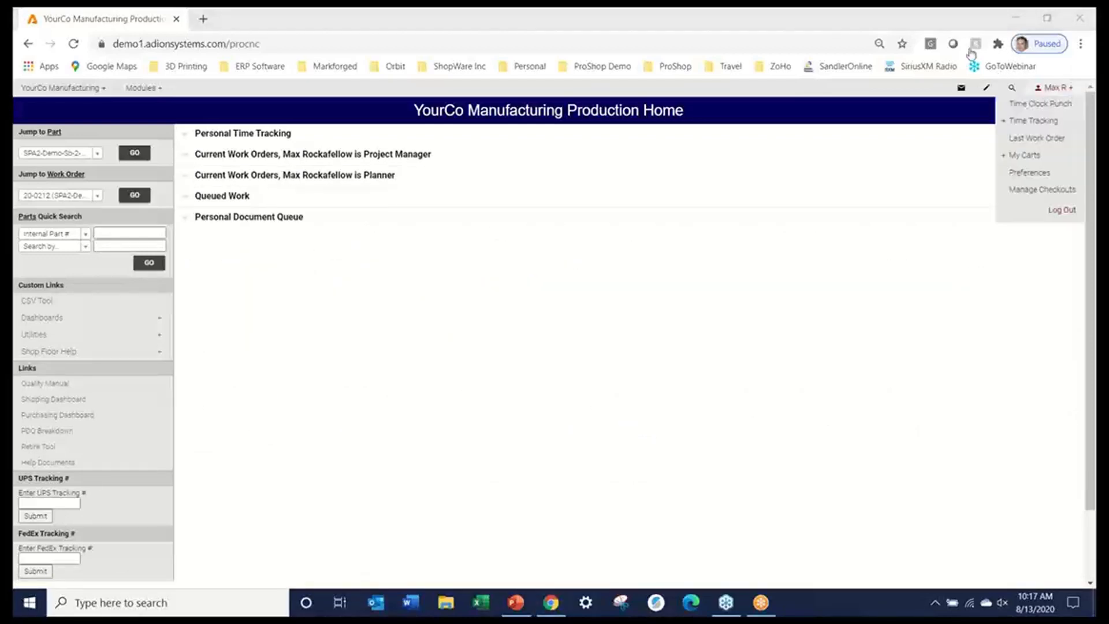
left_click(1055, 105)
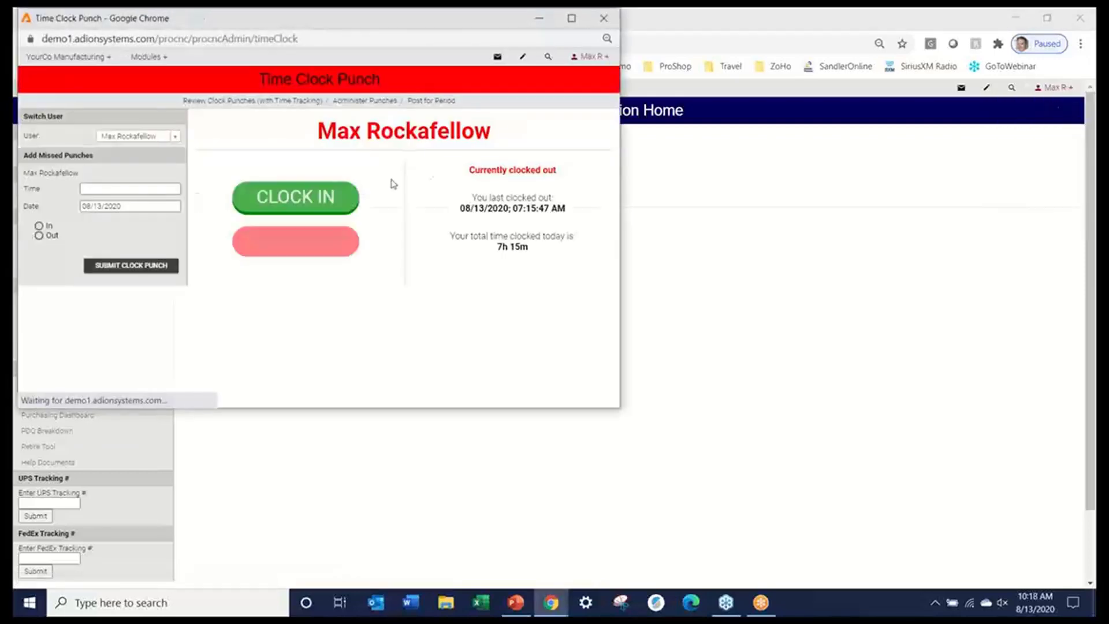
left_click(310, 200)
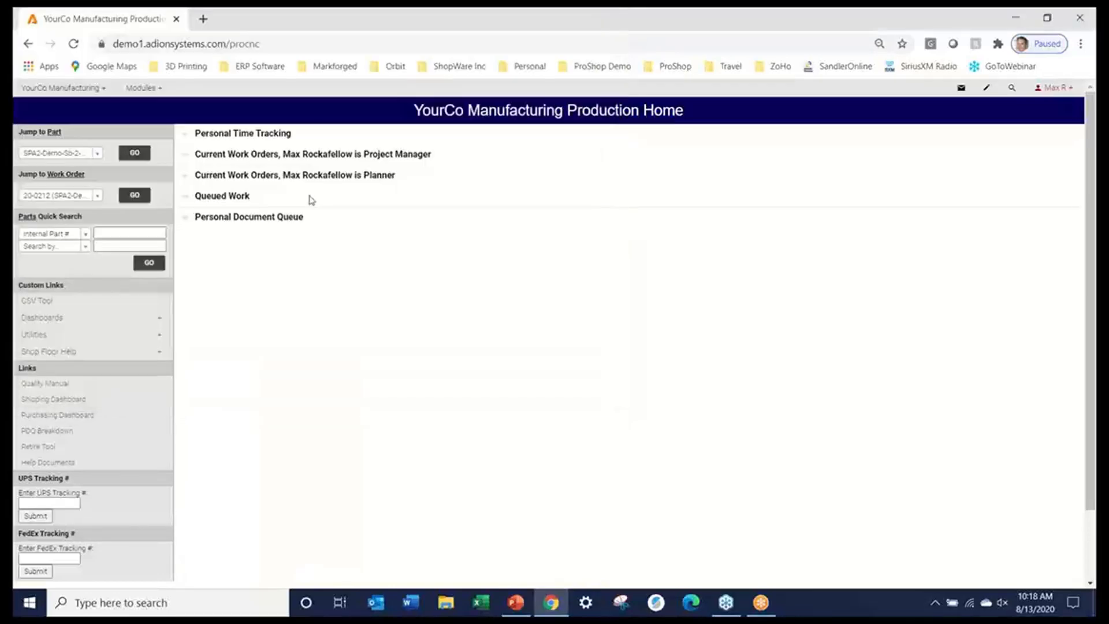
left_click(75, 44)
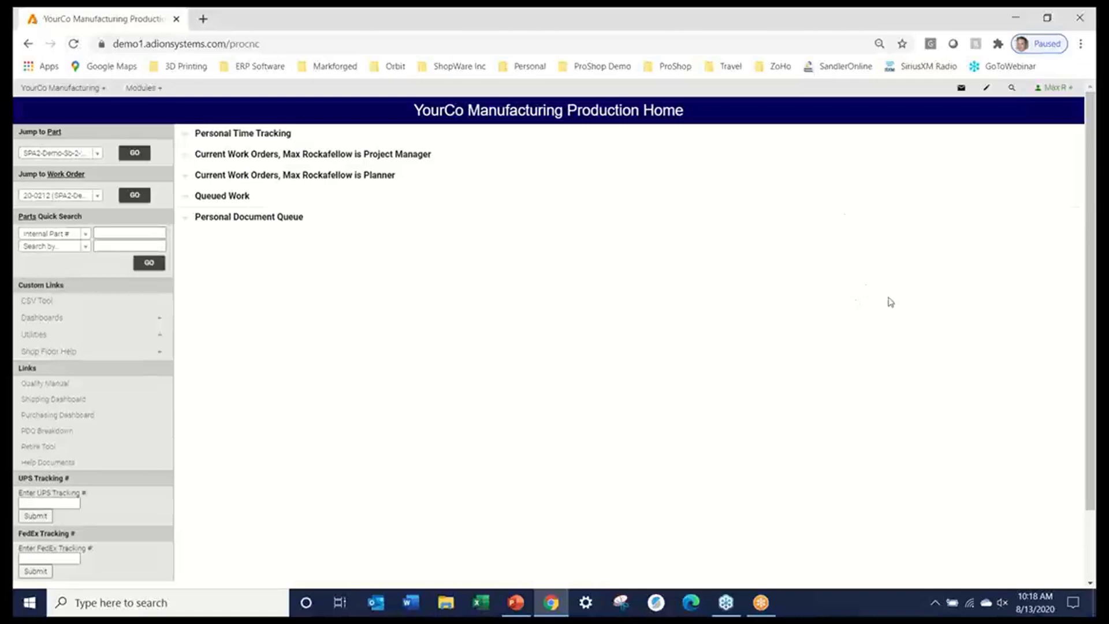
- View the Time Tracking Log In form and close it without logging in to any work
left_click(1066, 88)
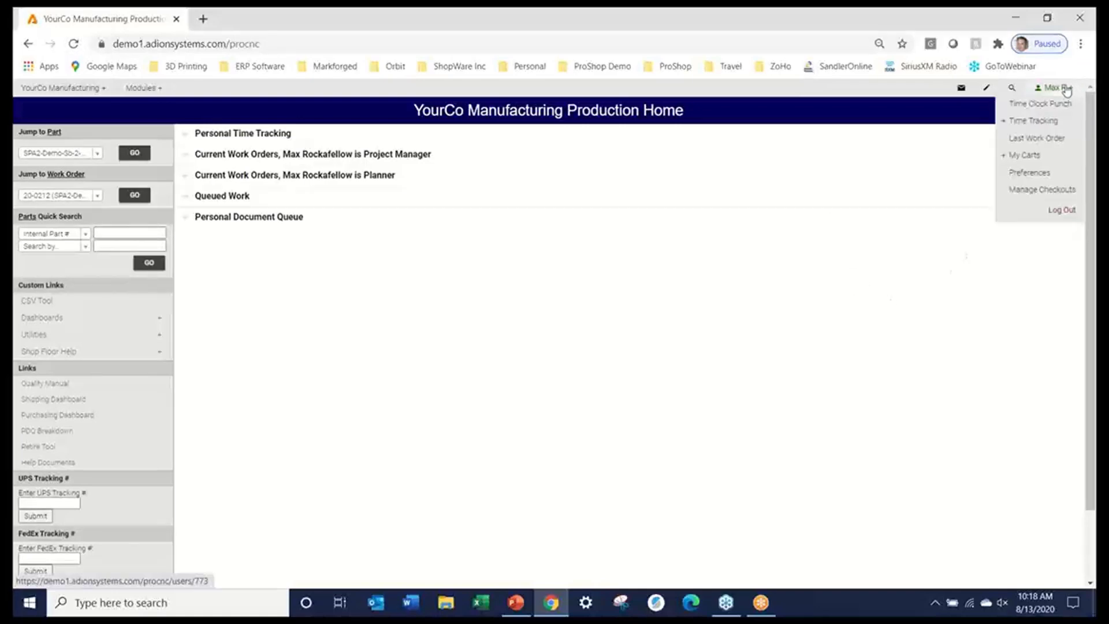
mouse_move(1063, 125)
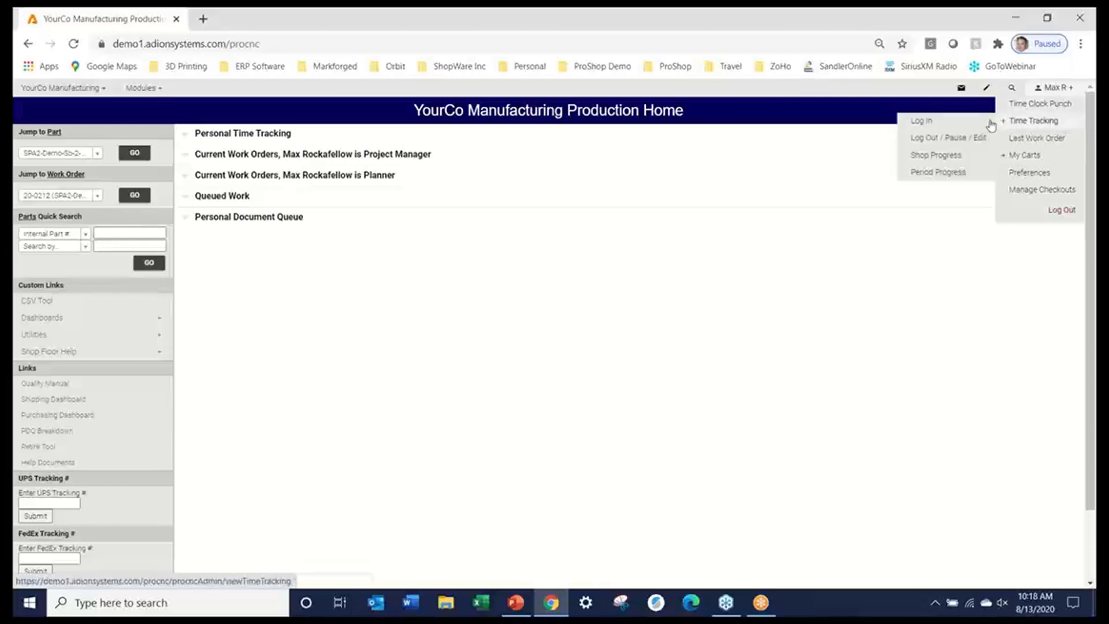
left_click(970, 120)
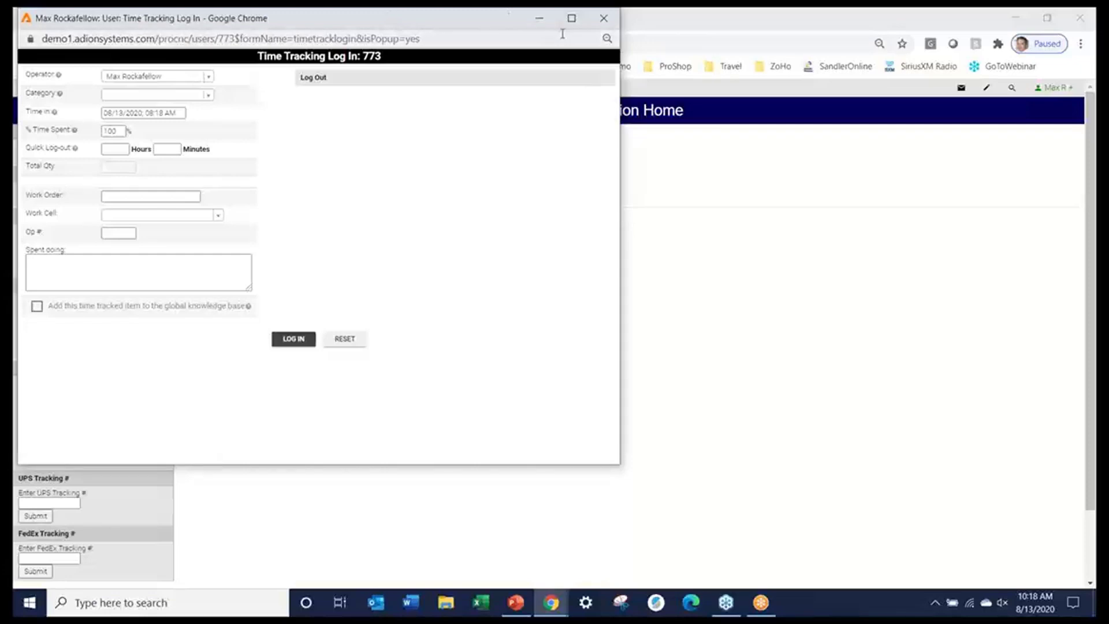
left_click(604, 18)
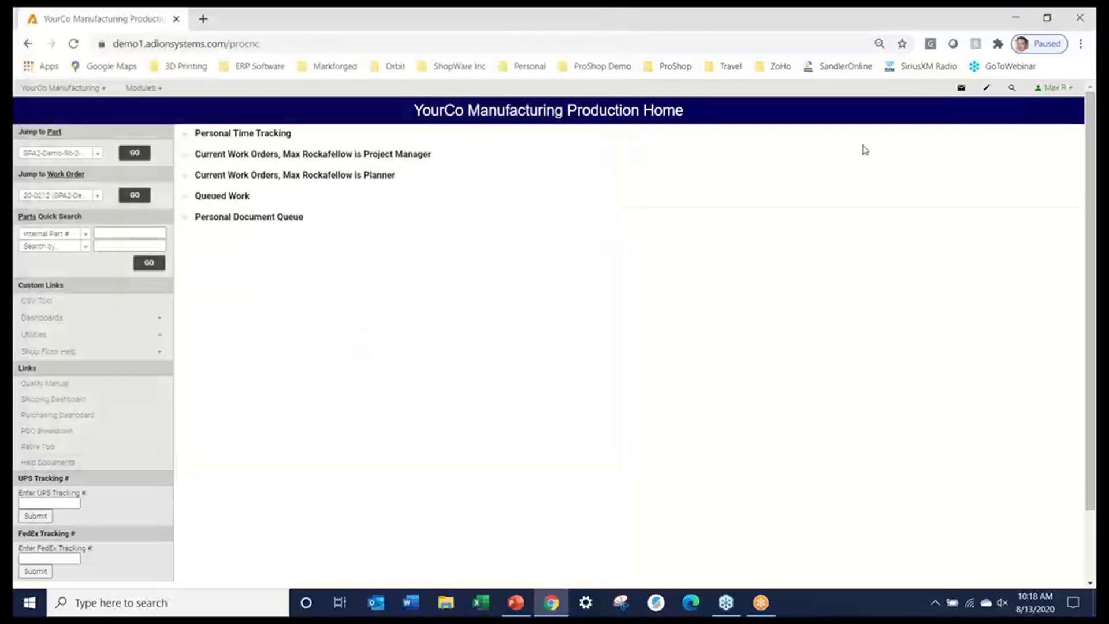
- Open the Estimates module from the Sales group
left_click(93, 88)
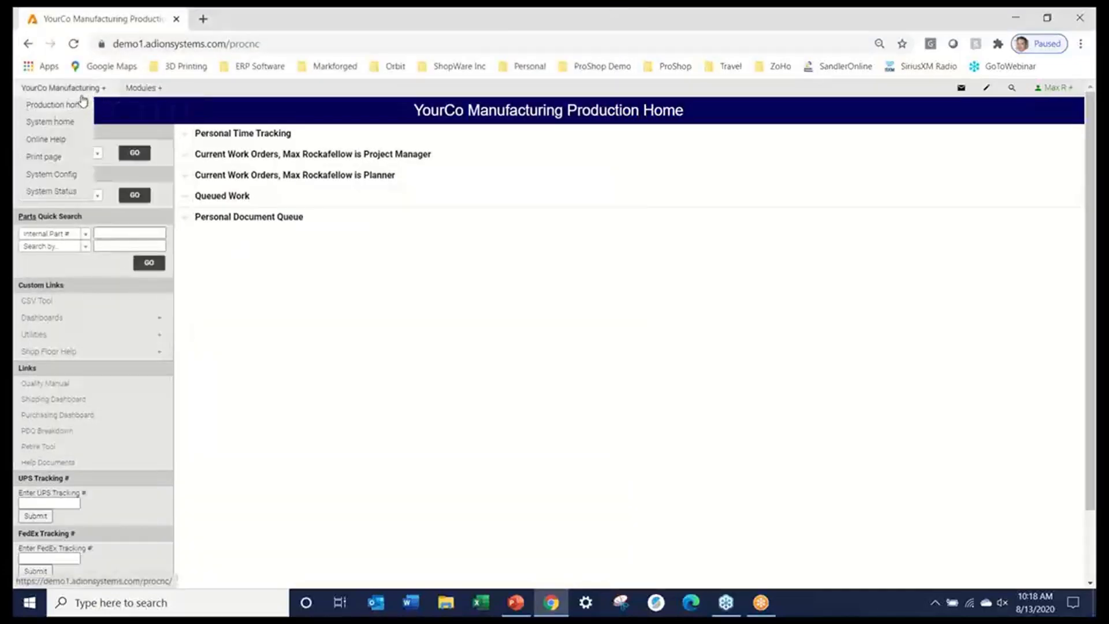
left_click(143, 88)
mouse_move(153, 107)
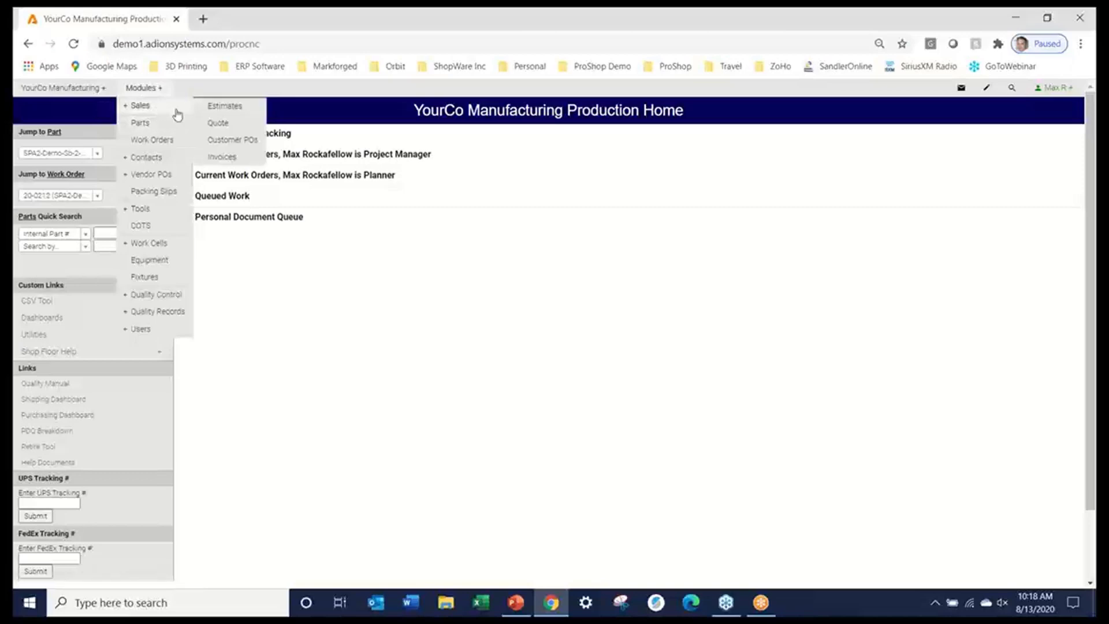
left_click(225, 109)
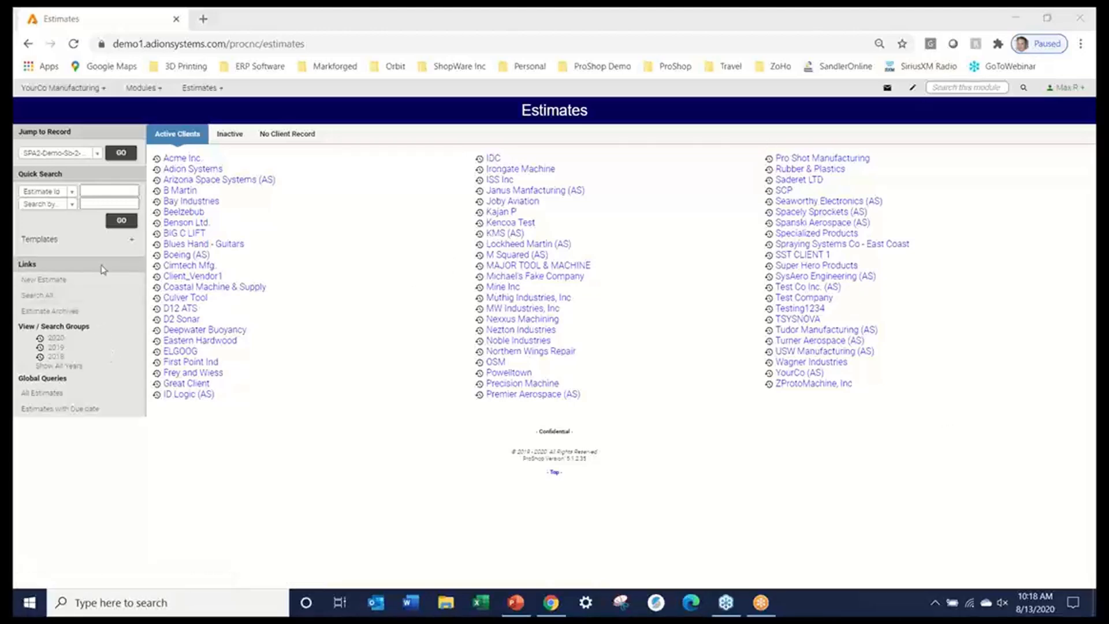
- Browse the estimate template groups, including Turning, Horizontal Milling and 5 Axis Prototype
mouse_move(116, 241)
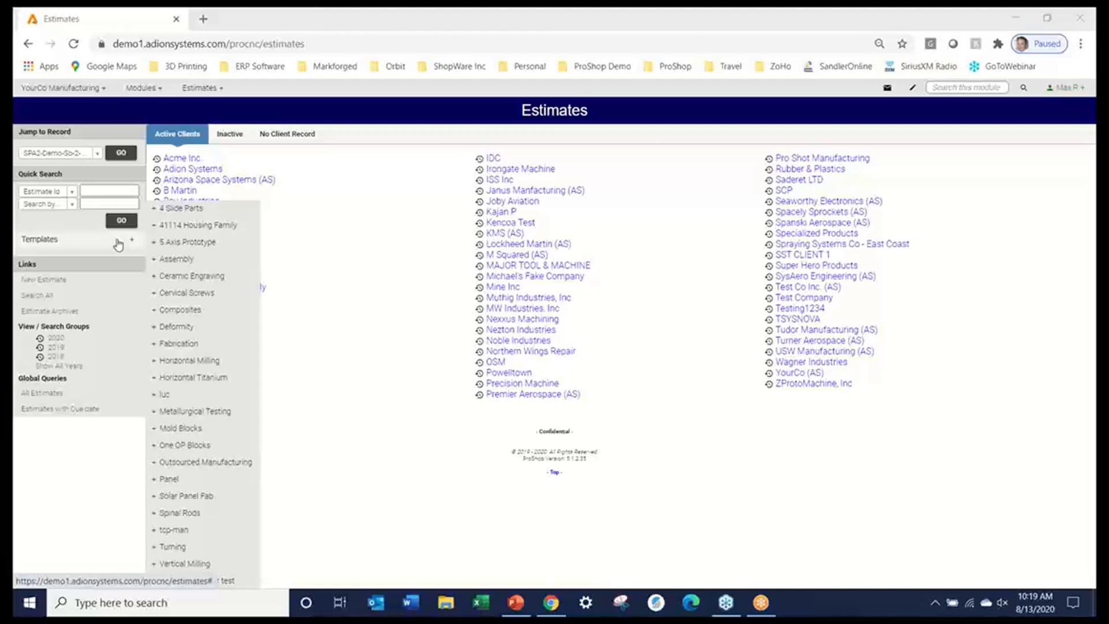
mouse_move(207, 571)
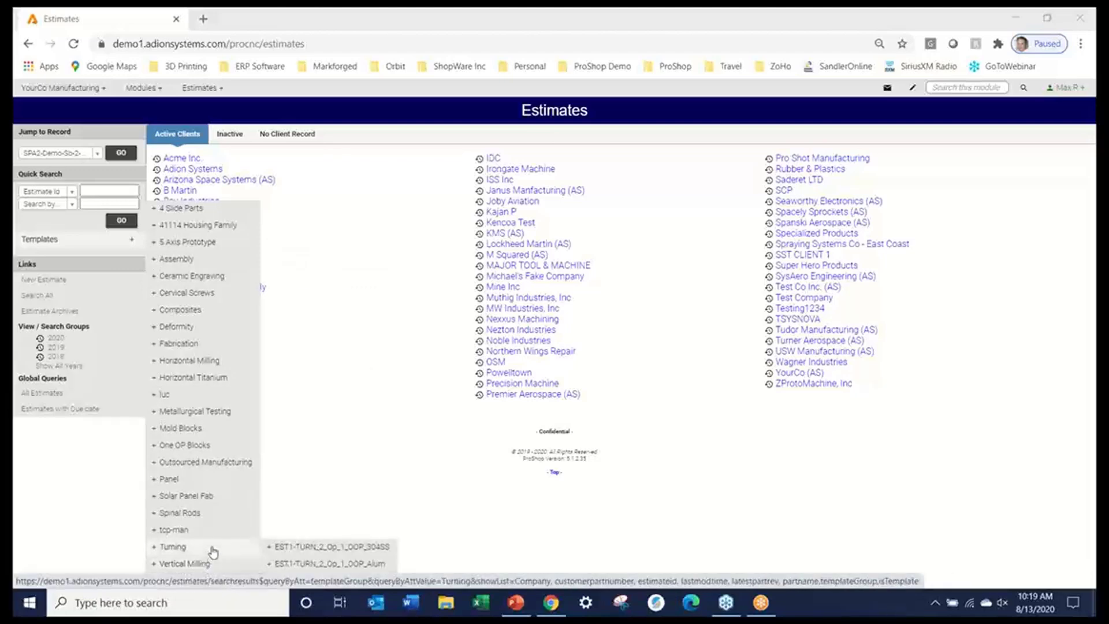
mouse_move(197, 370)
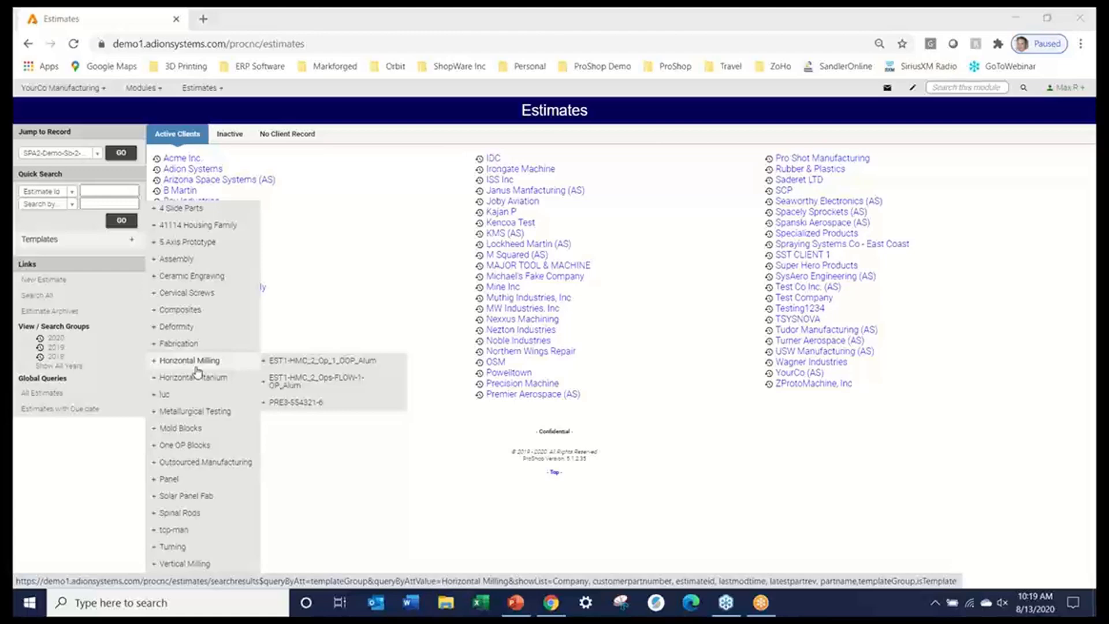
mouse_move(196, 243)
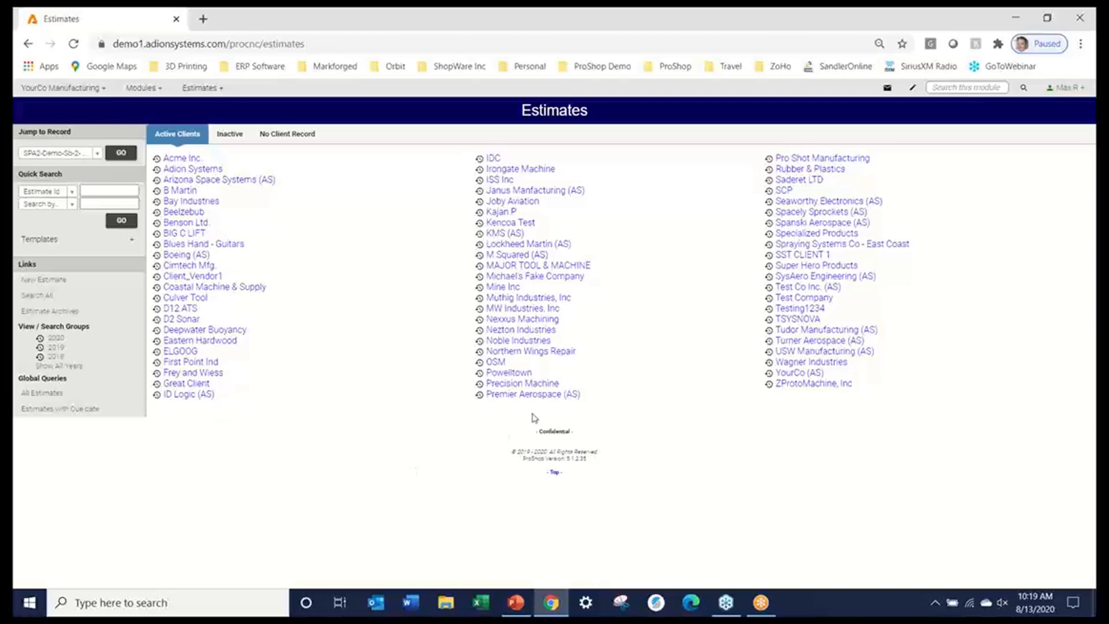
- List the estimates for client Premier Aerospace (AS), and return to the main Estimates page
left_click(543, 398)
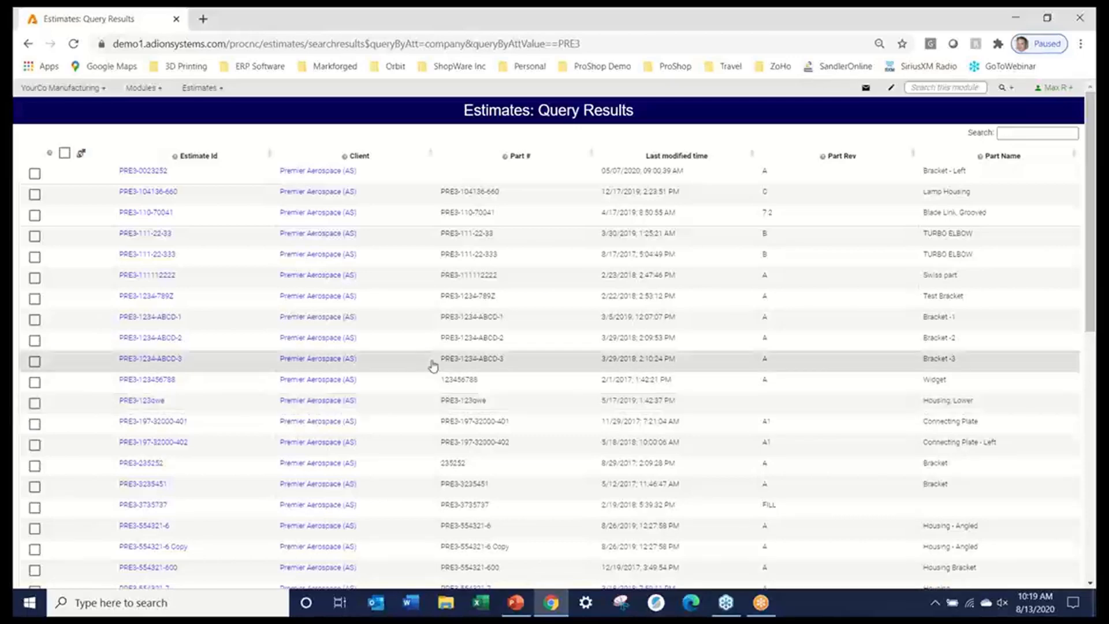
mouse_move(141, 88)
mouse_move(155, 105)
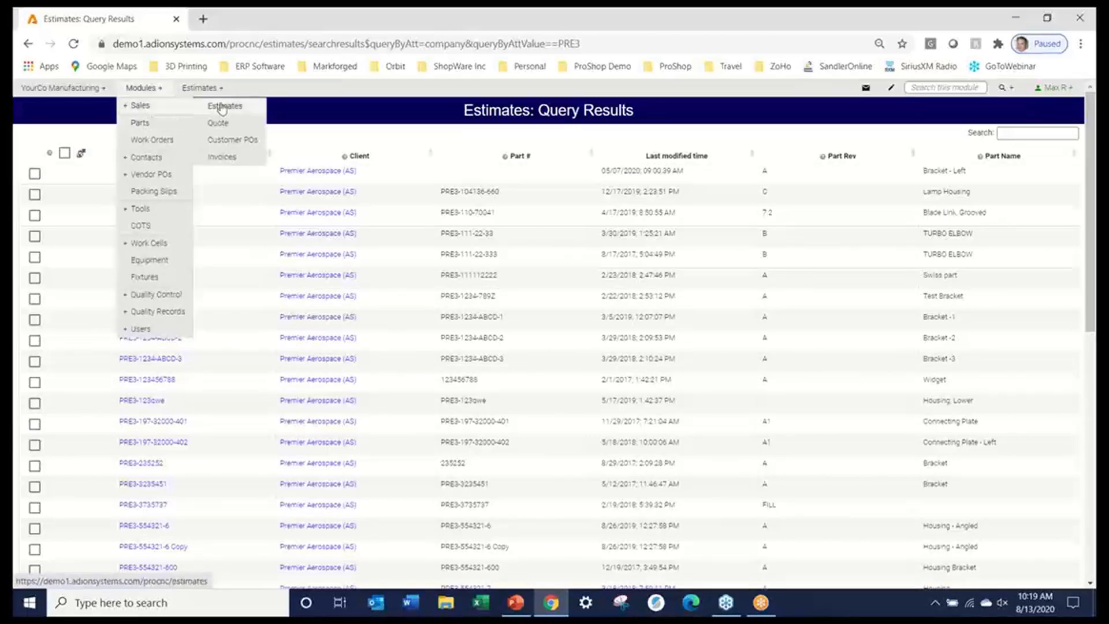
left_click(221, 107)
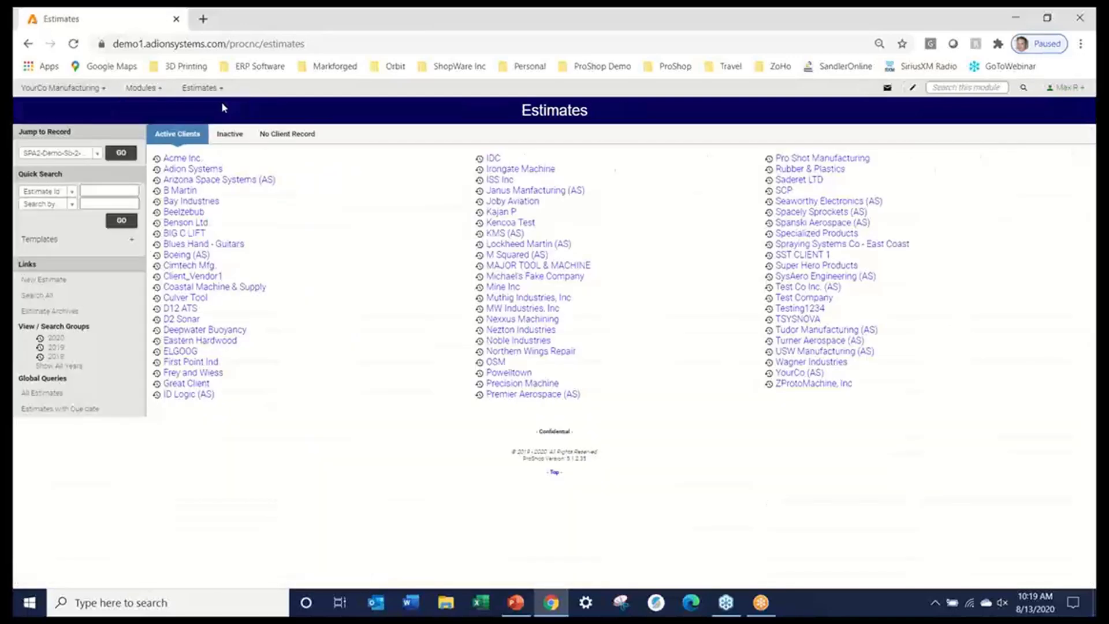
- Open estimate SPA2-Demo-Sb-2-0040-1 and review its operations, material costs and quote conditions
left_click(120, 156)
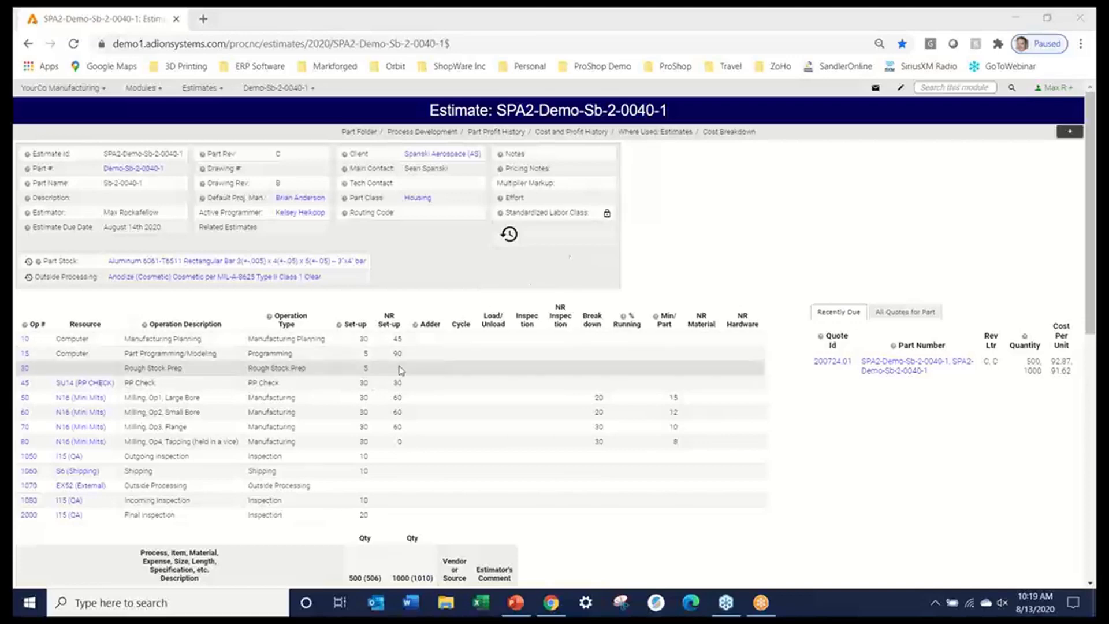
scroll(400, 369, "down", 5)
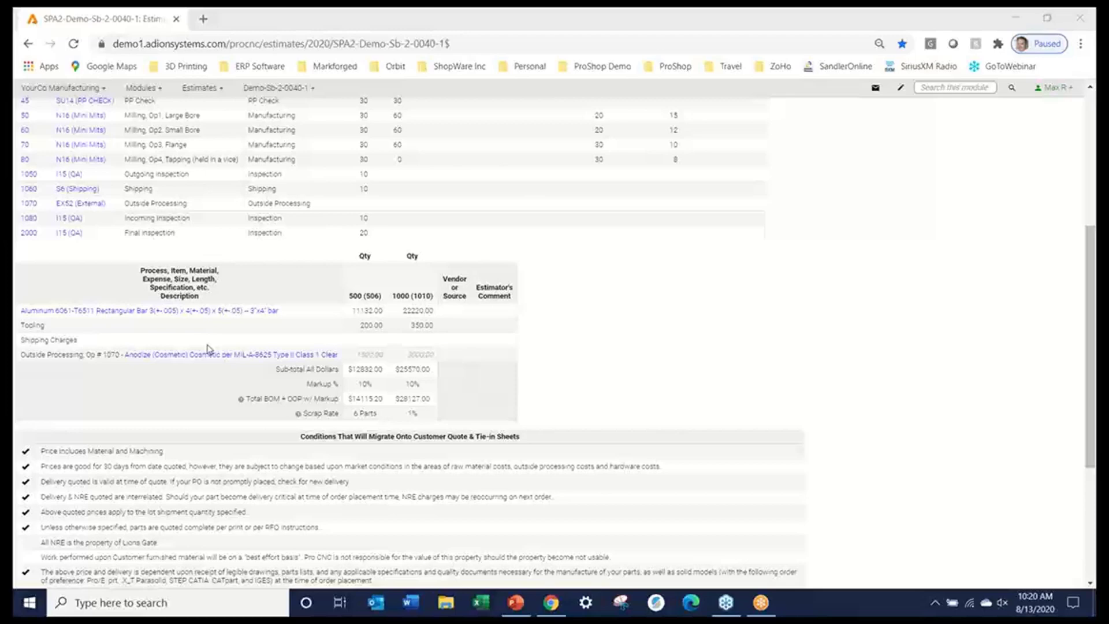
scroll(209, 349, "down", 4)
scroll(209, 349, "up", 2)
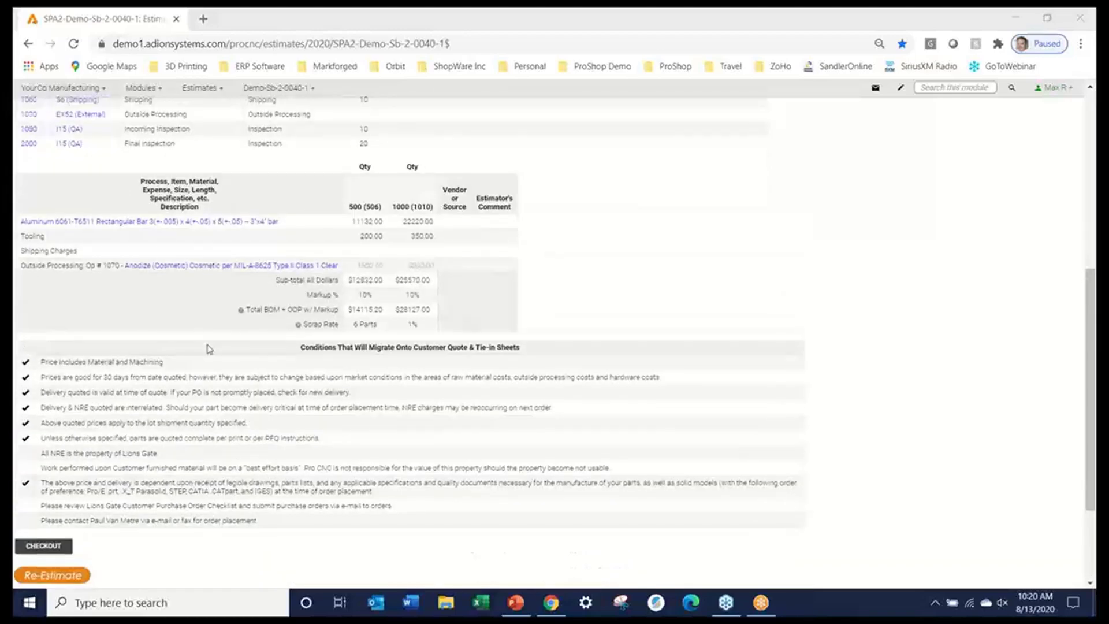
scroll(209, 349, "up", 6)
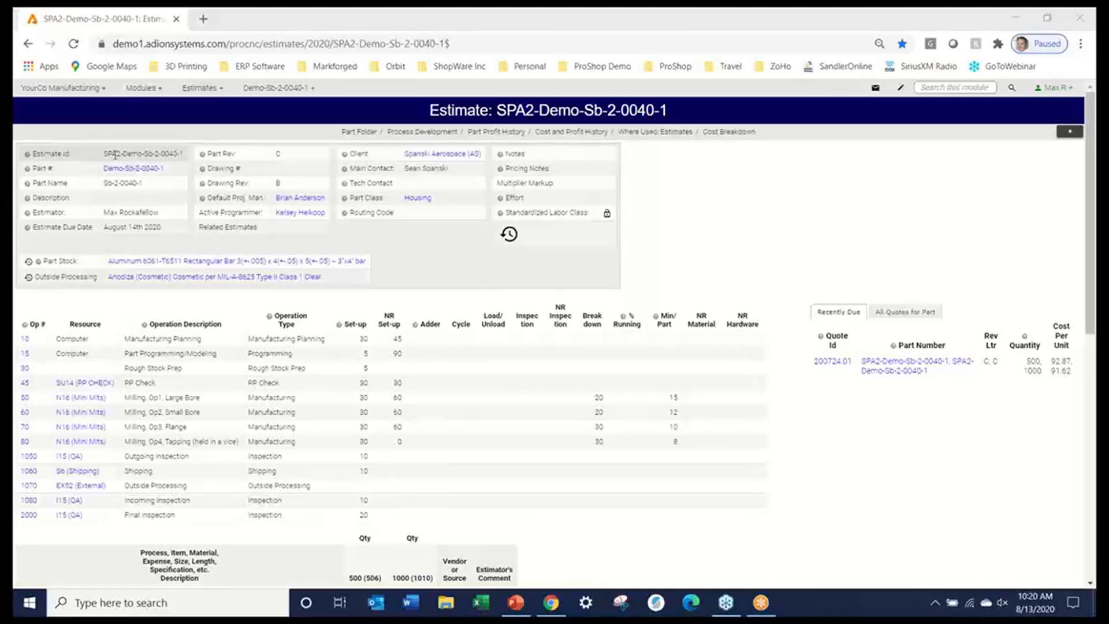
- Examine the estimate's ID, its header details and the set-up and run times in the operations table
left_click_drag(104, 155, 122, 155)
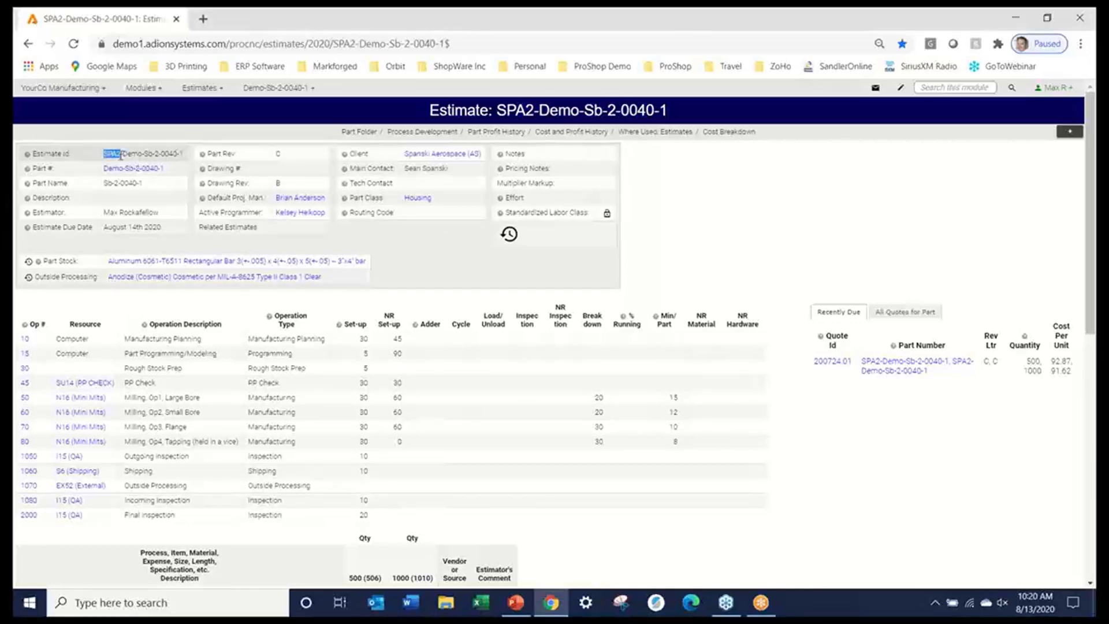
left_click(141, 155)
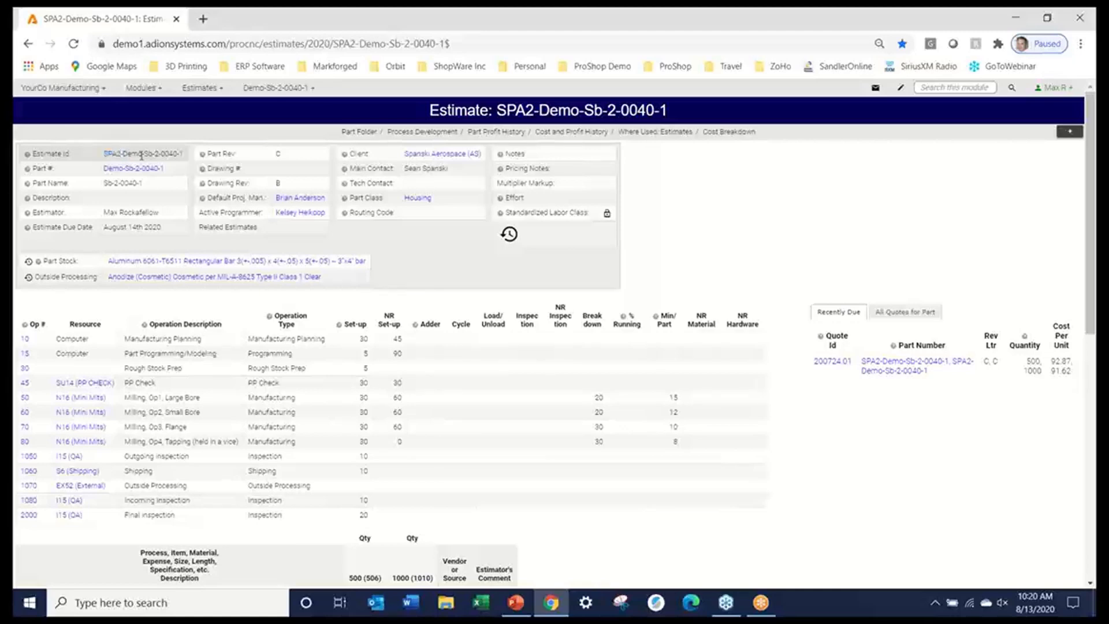
mouse_move(122, 175)
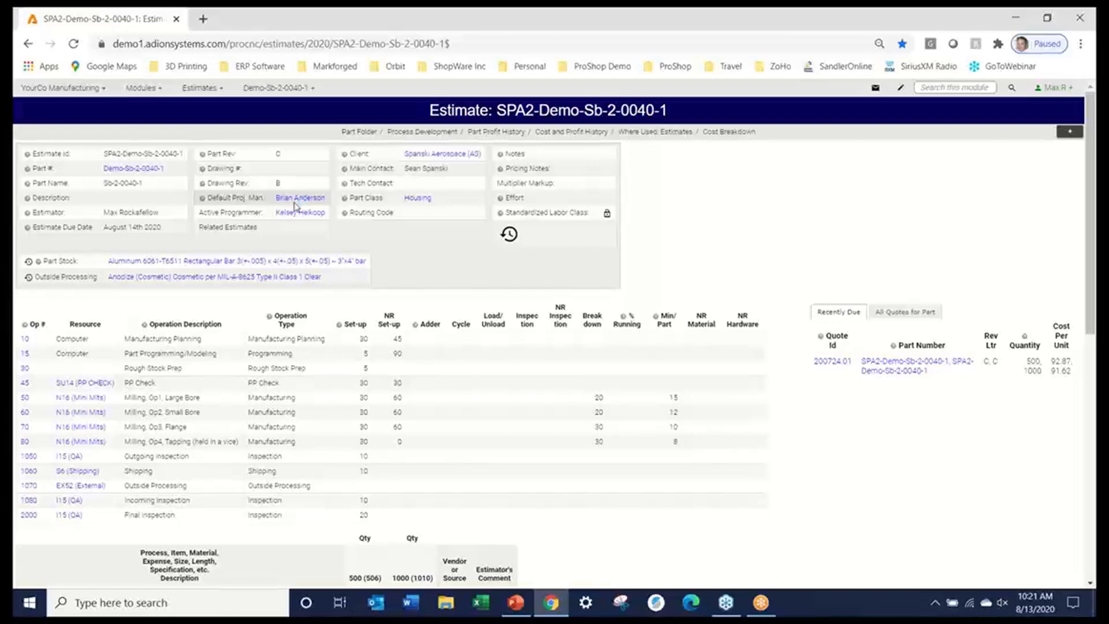
mouse_move(293, 218)
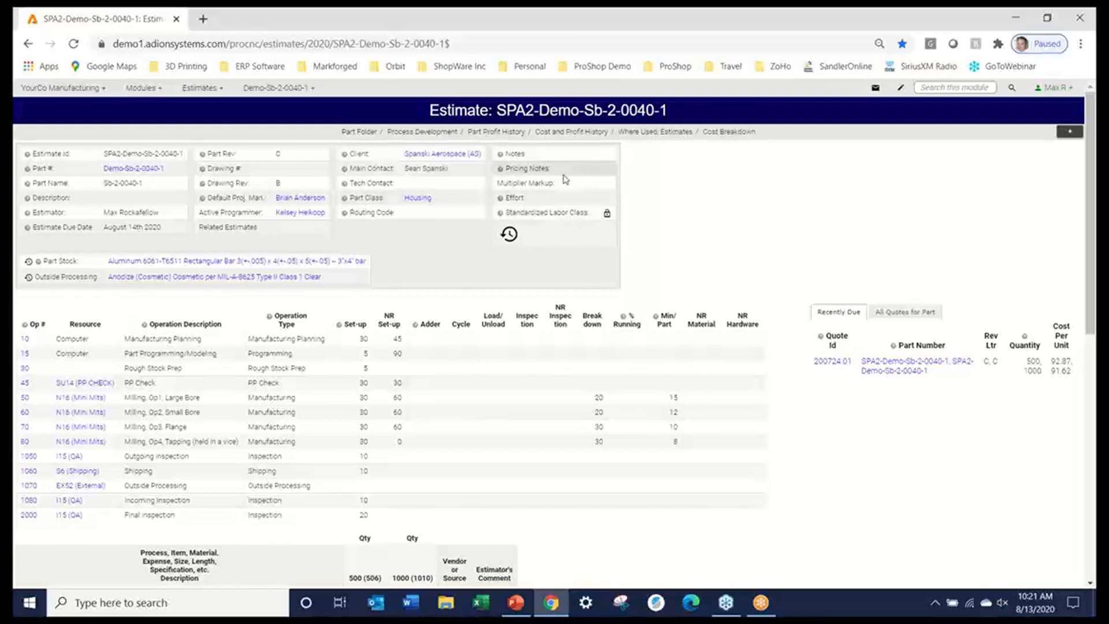
right_click(750, 213)
left_click(750, 215)
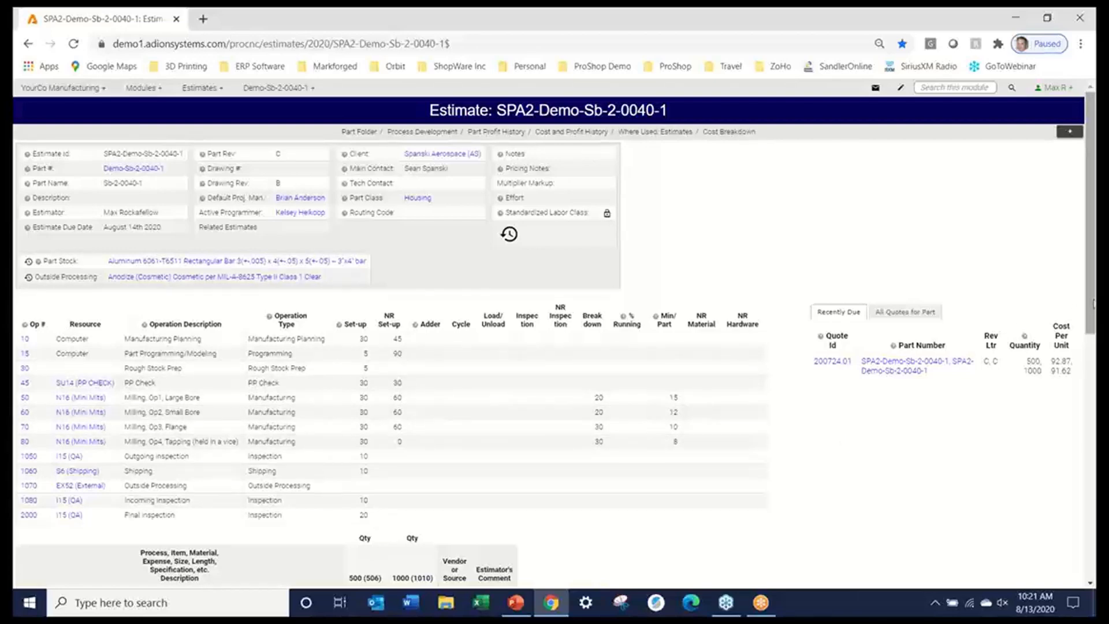
left_click_drag(1094, 306, 1095, 332)
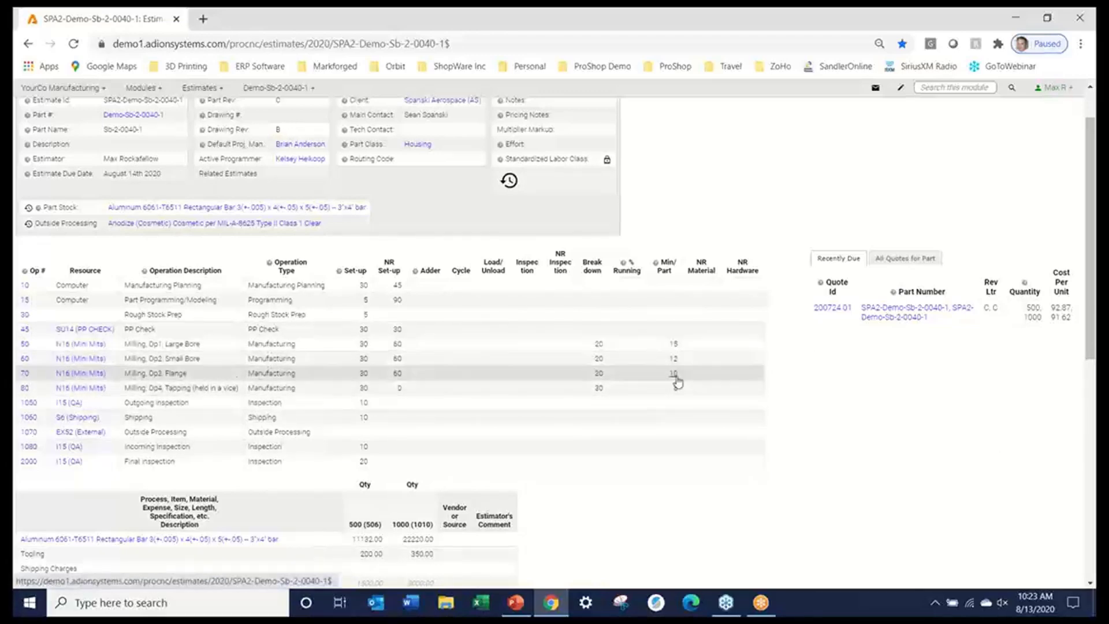
- Examine the milling operations' minutes per part and break-down times, and the quantities, markup and scrap rate in the material cost table
mouse_move(668, 349)
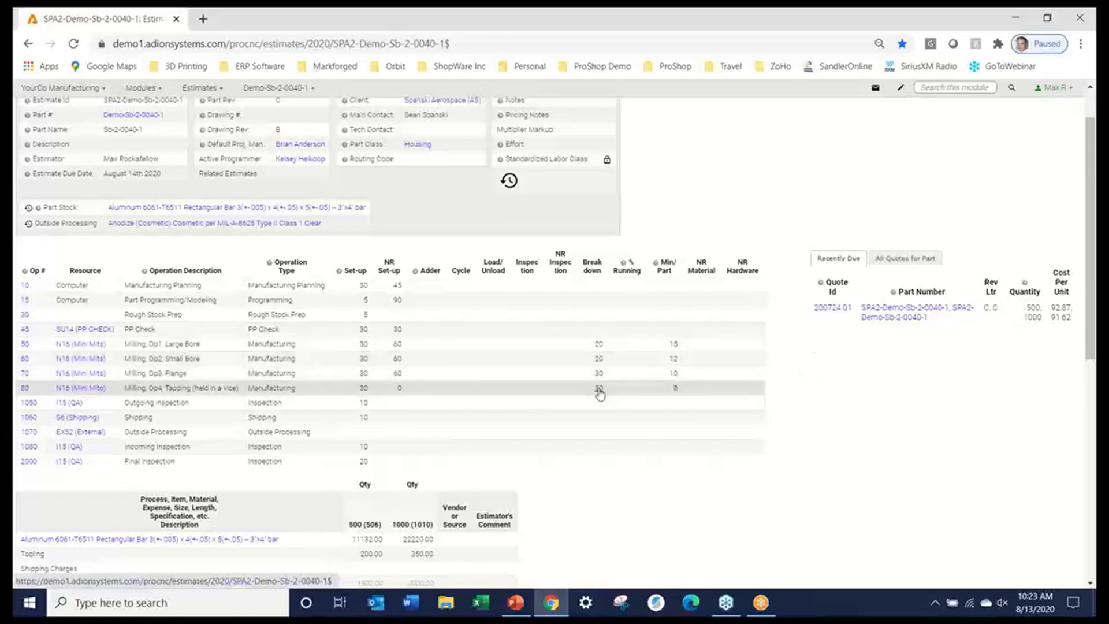
mouse_move(600, 345)
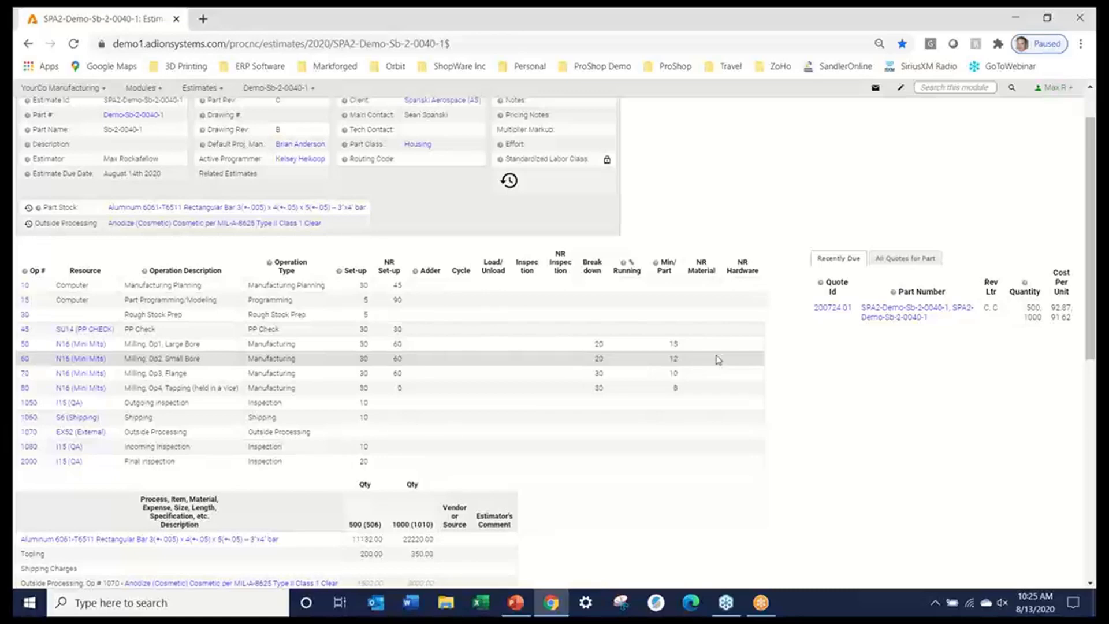
scroll(673, 377, "down", 5)
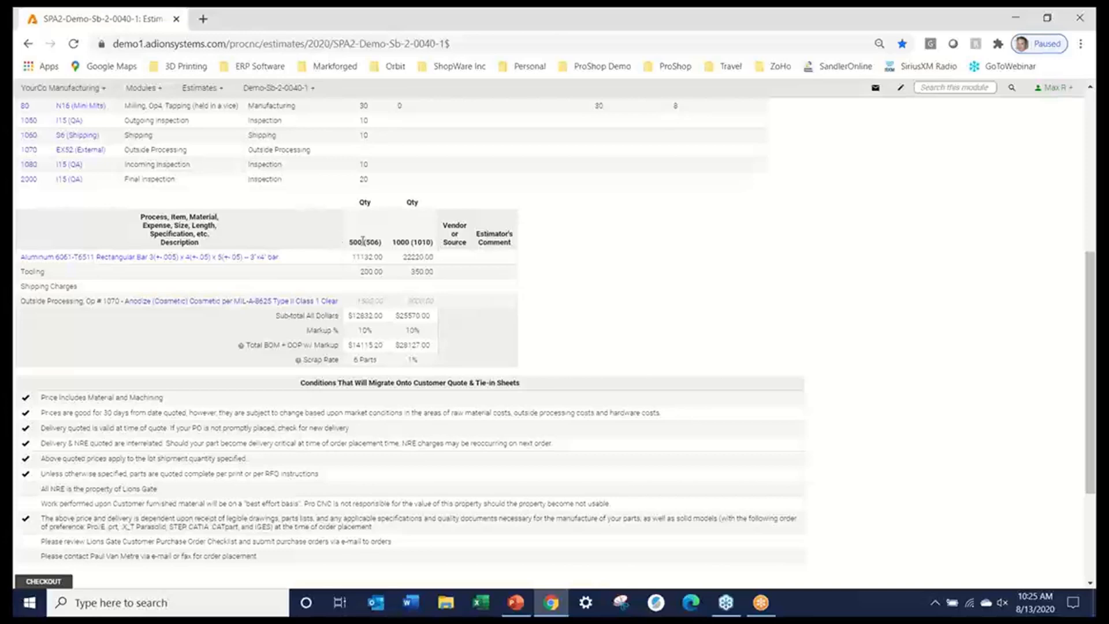
left_click_drag(363, 242, 434, 245)
left_click(599, 273)
left_click_drag(424, 363, 354, 364)
left_click_drag(473, 346, 516, 337)
left_click(606, 341)
- Review the quote conditions and check out the estimate for editing
scroll(597, 373, "down", 3)
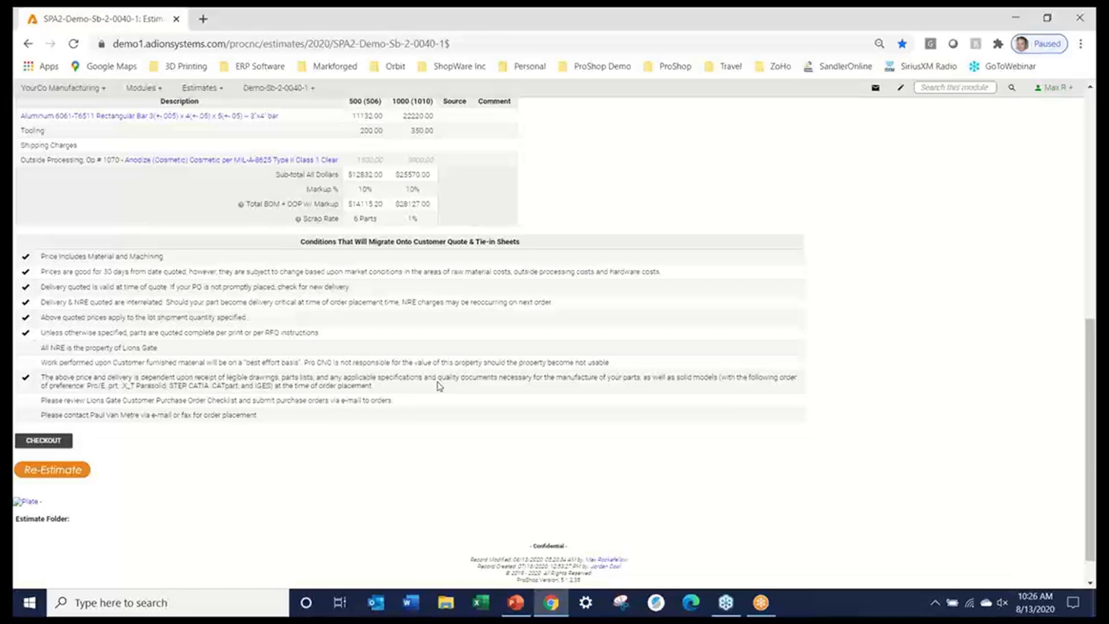
scroll(437, 386, "up", 8)
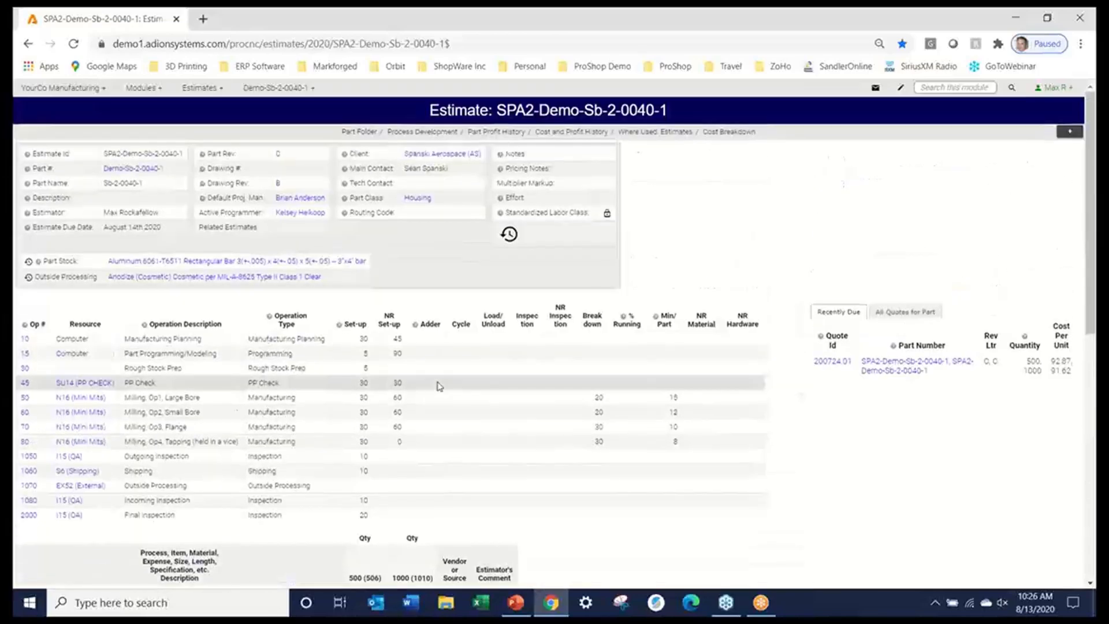
scroll(438, 382, "down", 8)
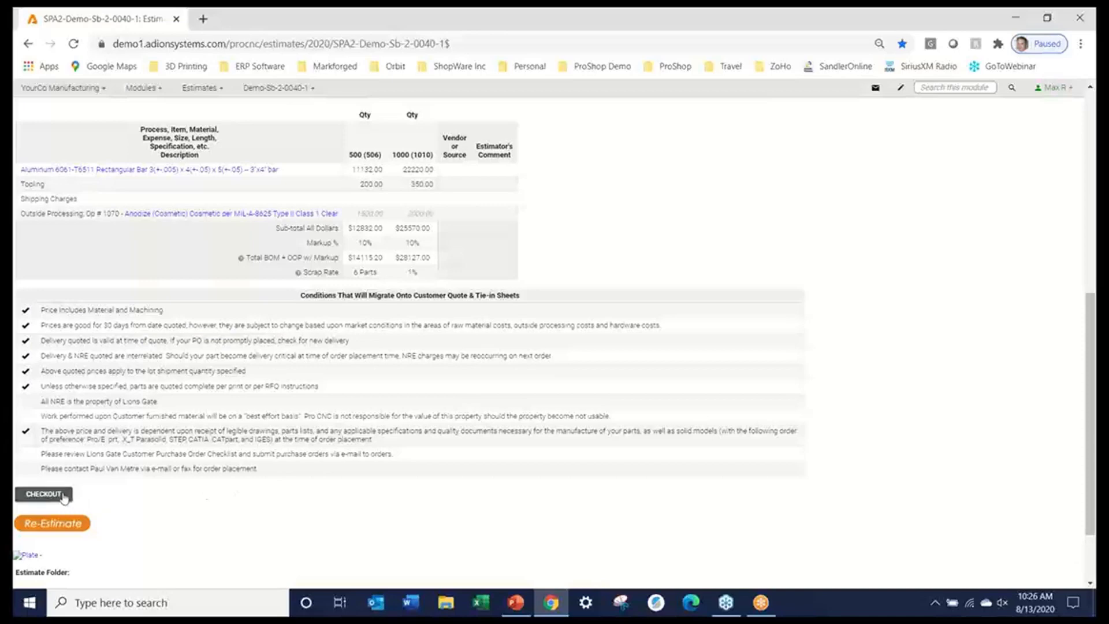
left_click(65, 498)
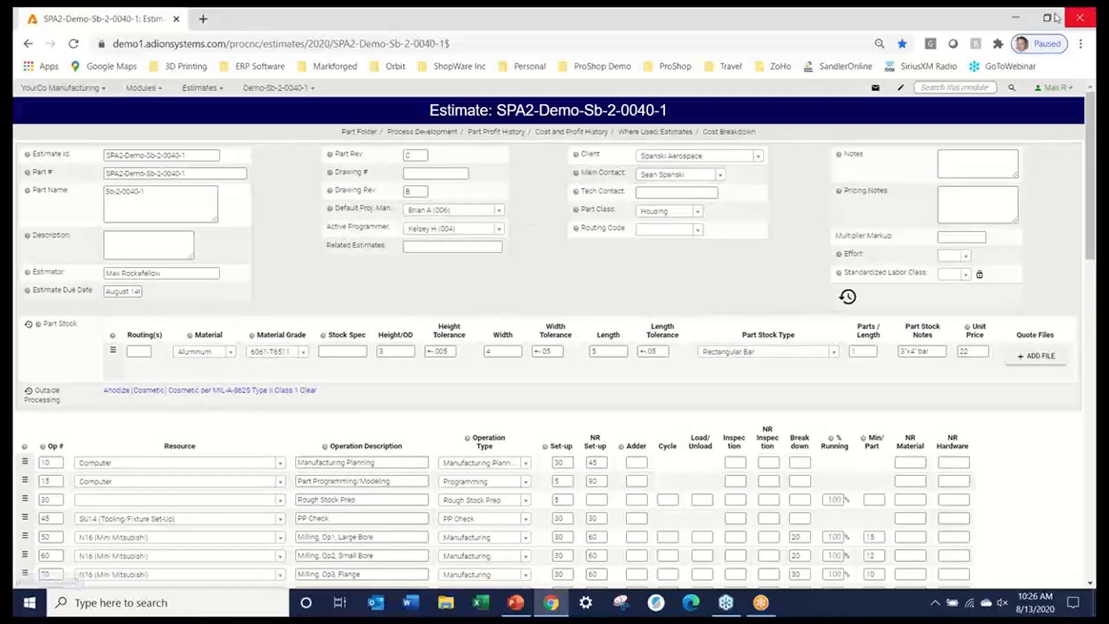
- Browse the available choices for the estimate's default project manager and active programmer without changing them
left_click(500, 212)
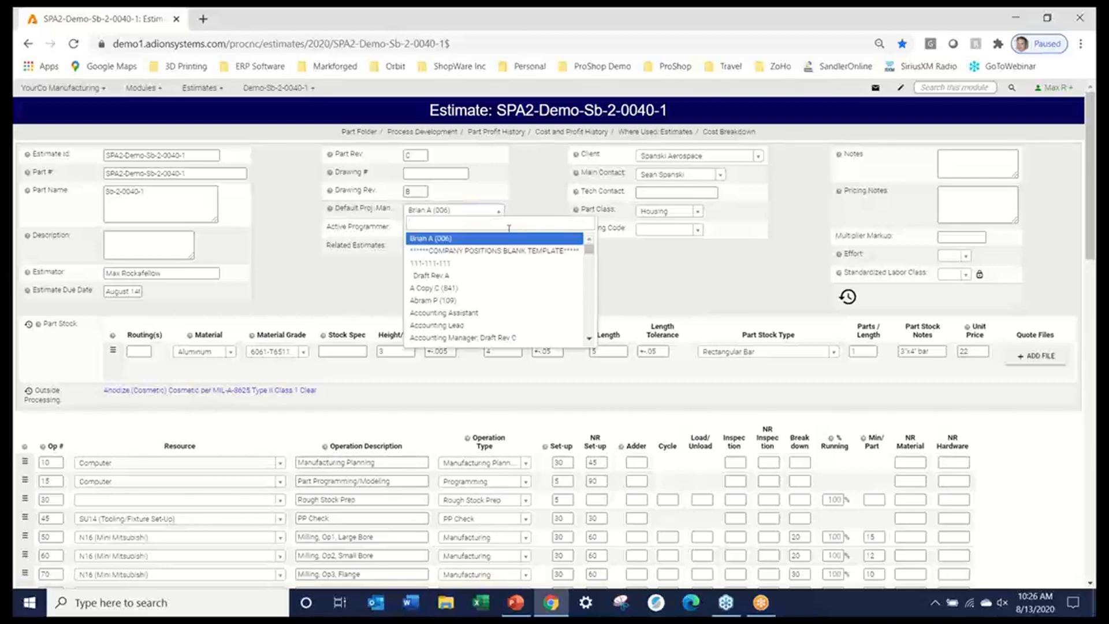
scroll(525, 290, "down", 3)
scroll(525, 292, "down", 5)
scroll(526, 286, "up", 5)
left_click(529, 190)
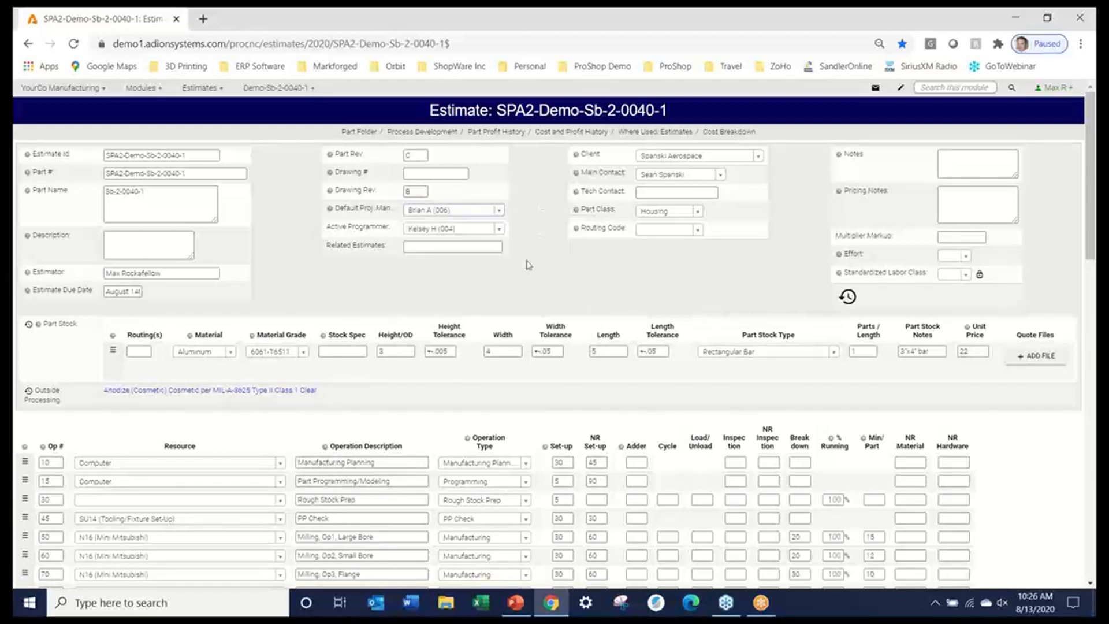
left_click(498, 229)
left_click(540, 214)
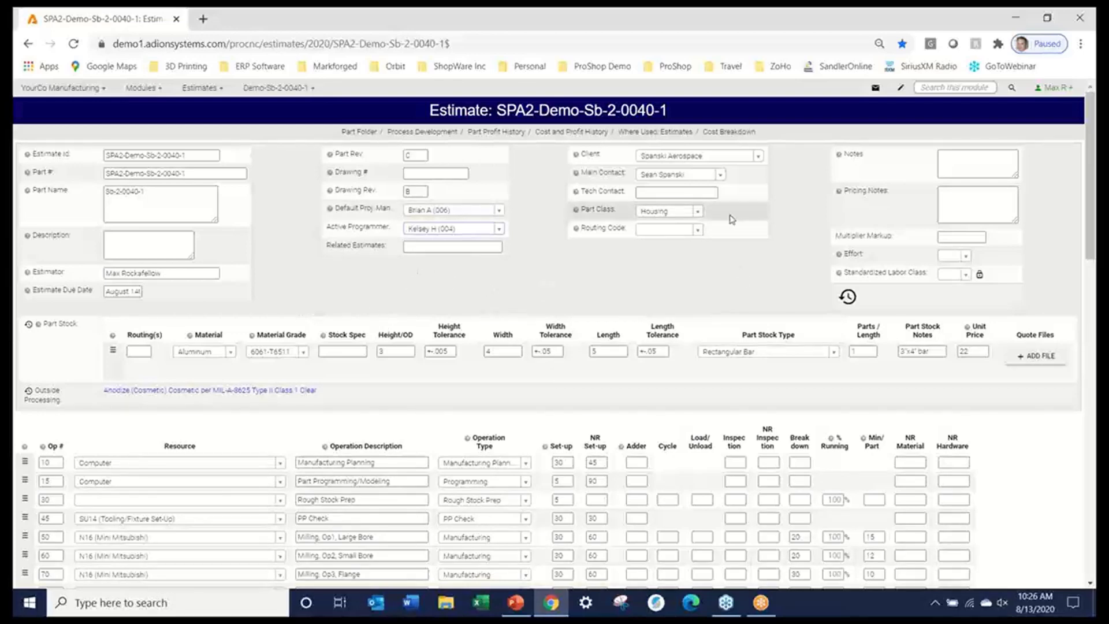
- Browse the part class and main contact choices, and go to the empty Related Estimates field
left_click(699, 213)
scroll(733, 263, "down", 5)
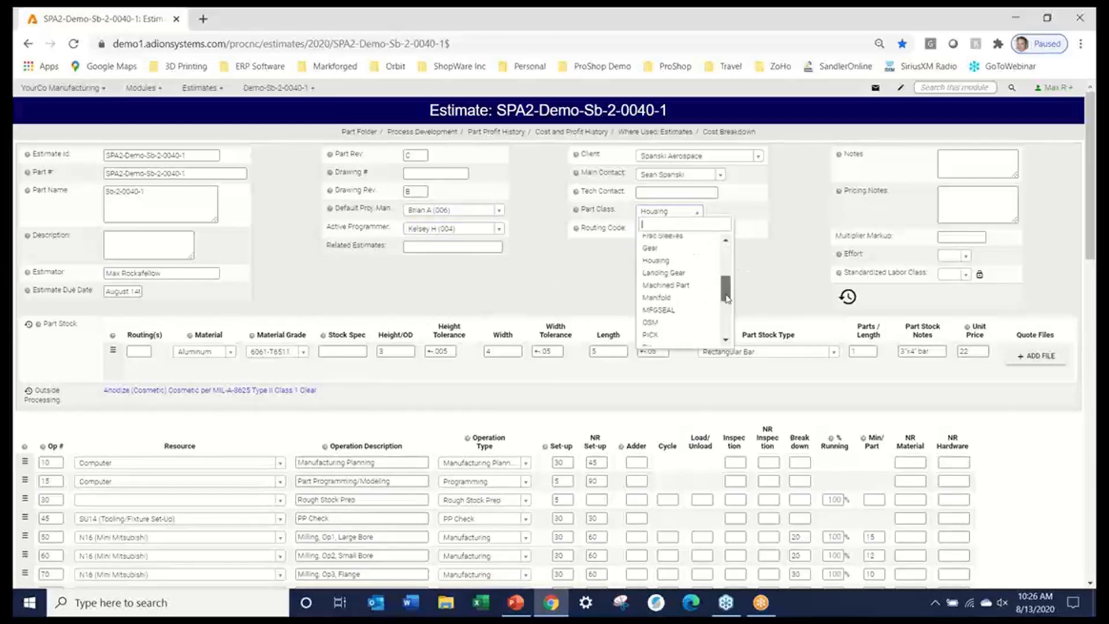
left_click(784, 285)
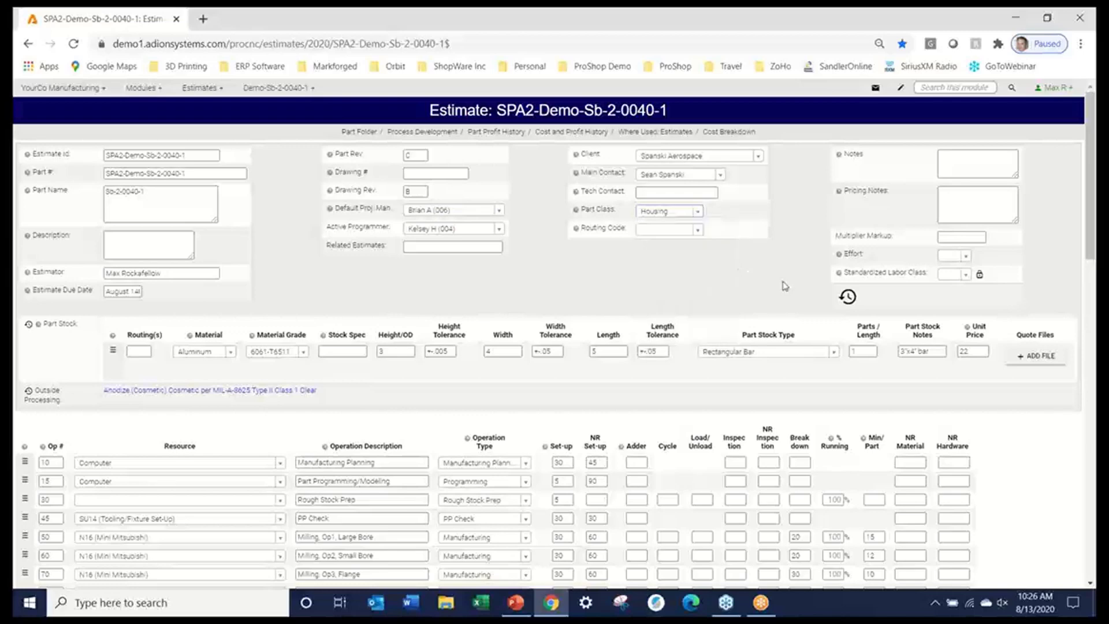
left_click(720, 175)
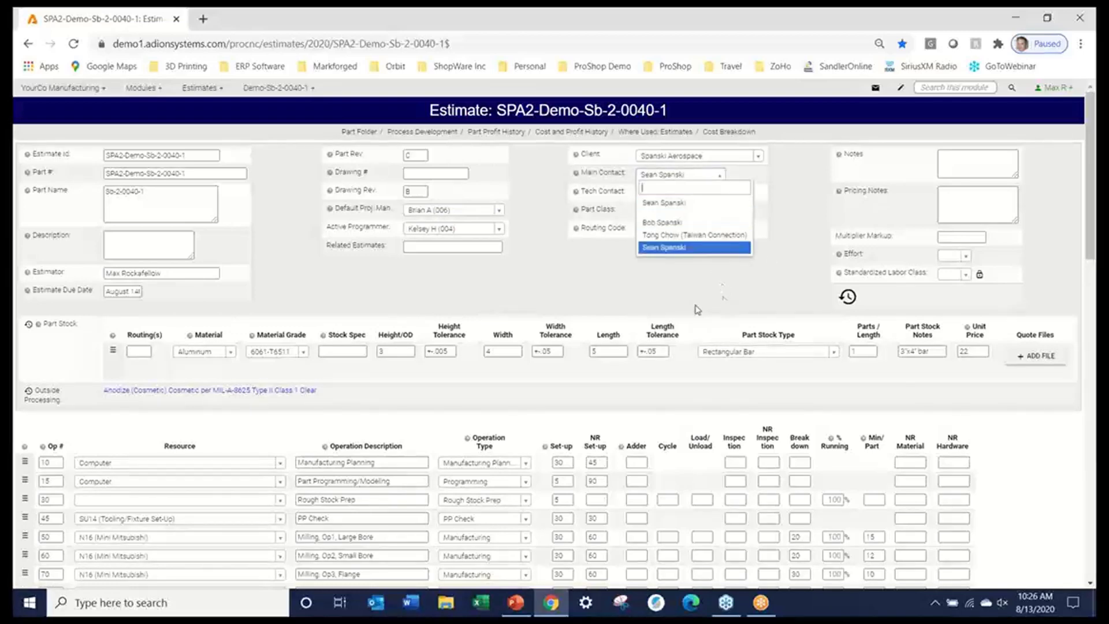
left_click(582, 297)
left_click(465, 248)
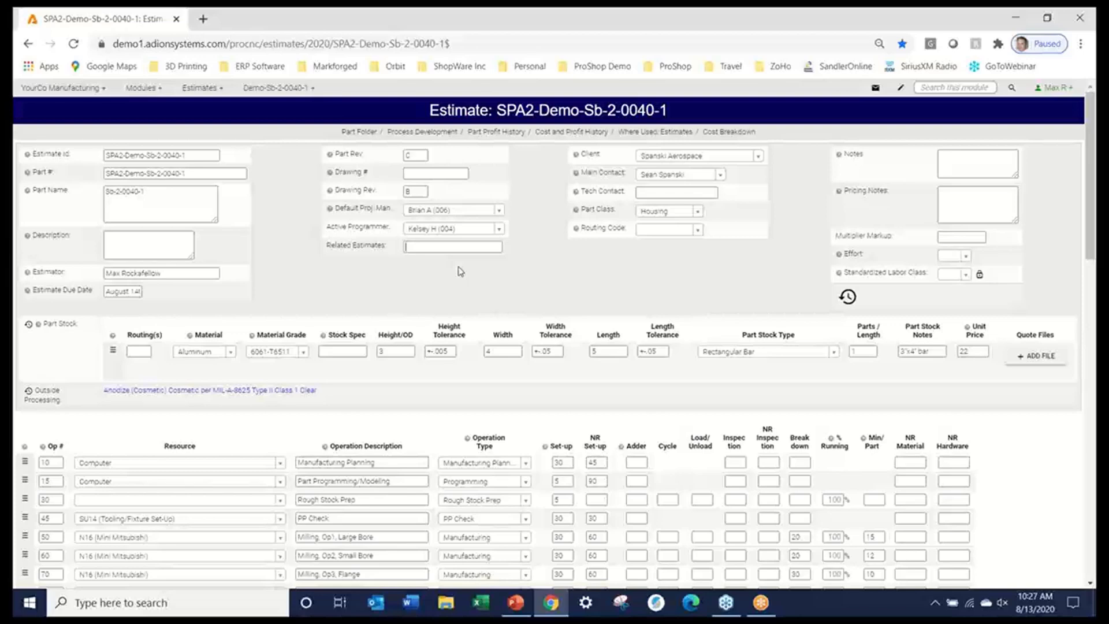
- Browse the material and material grade choices for the part stock without changing them
scroll(461, 271, "down", 3)
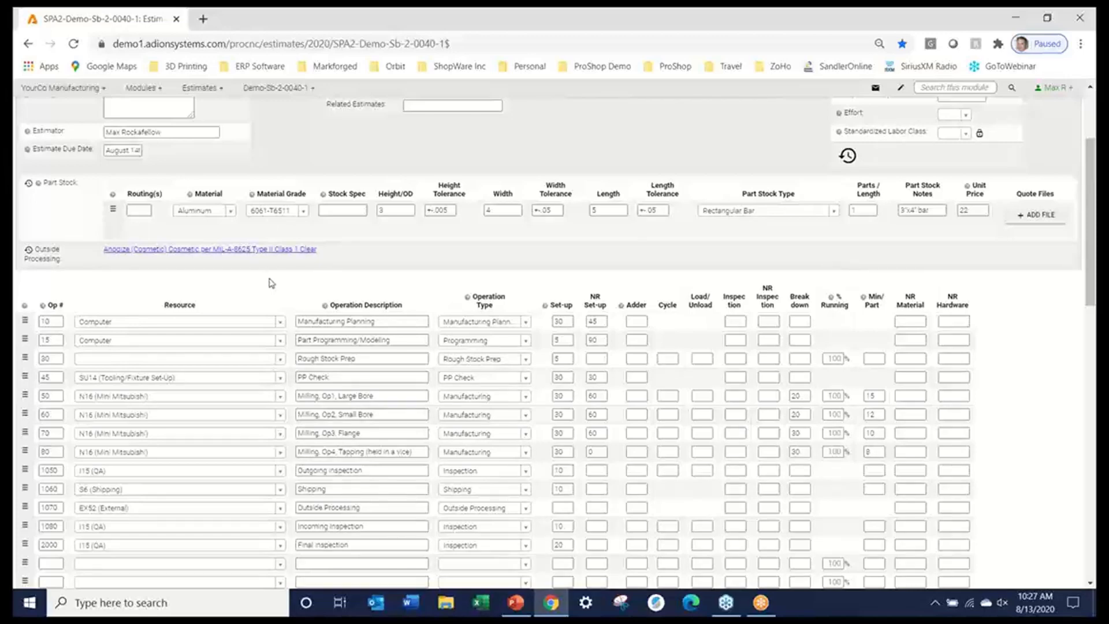
left_click(231, 212)
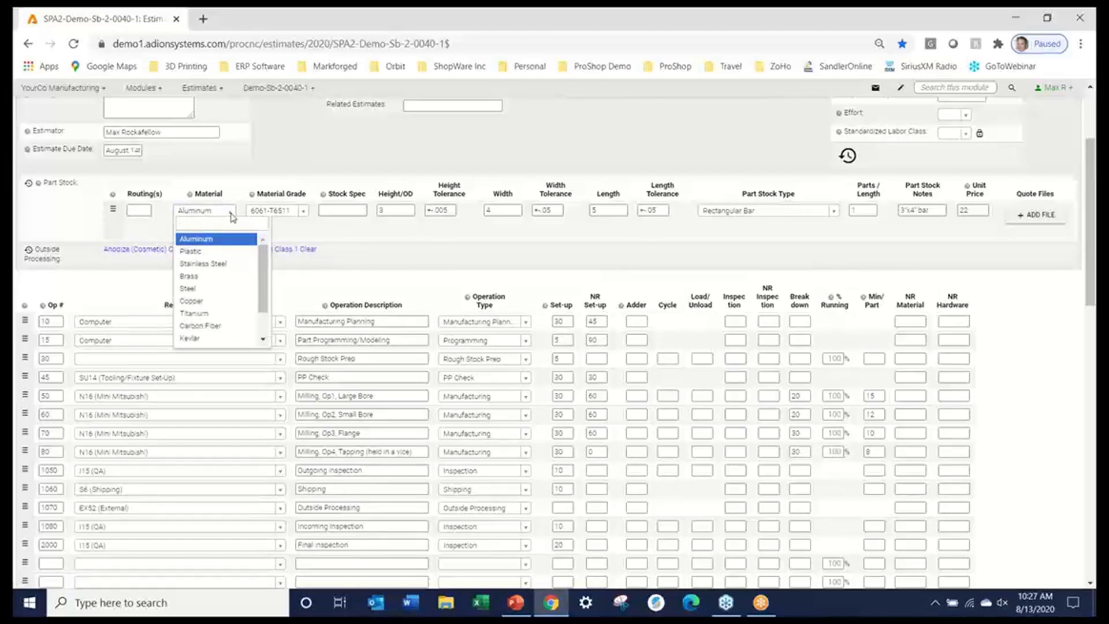
left_click(305, 212)
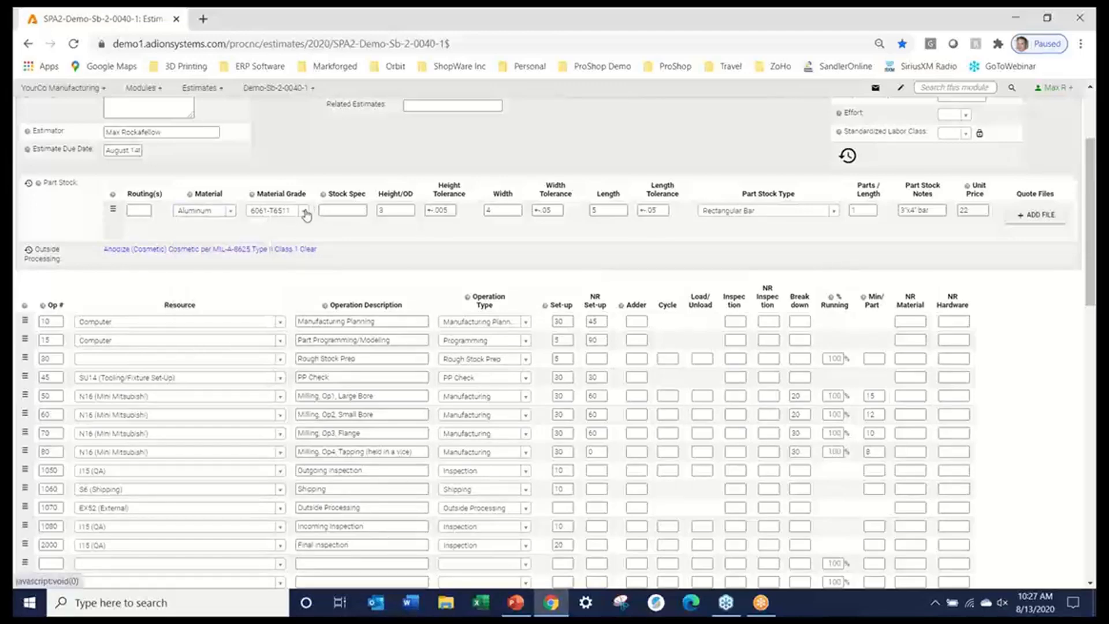
left_click(306, 212)
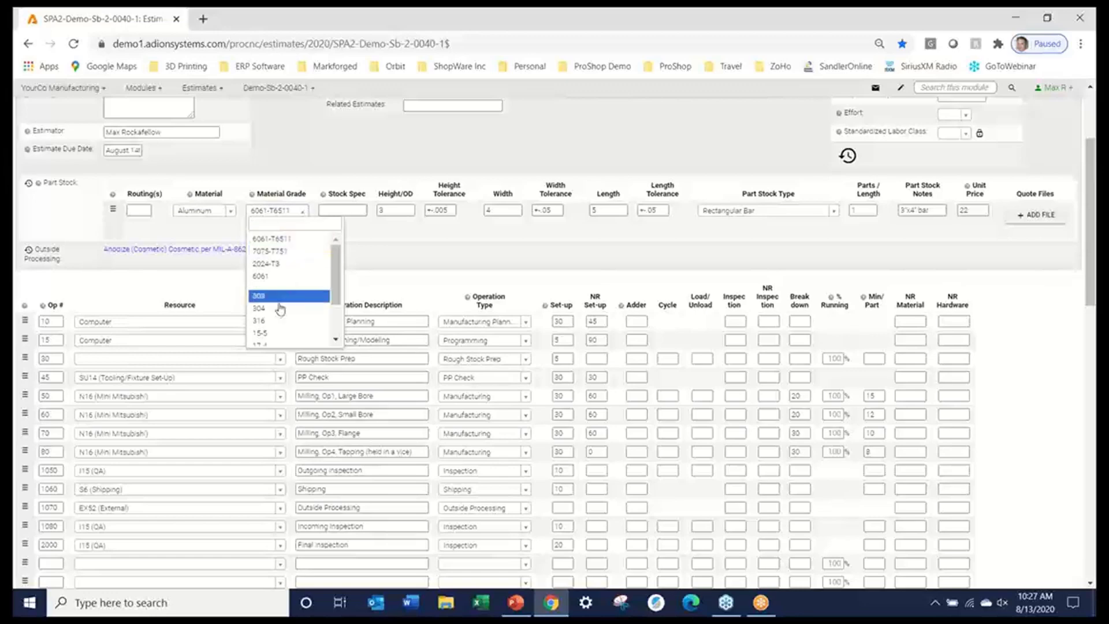
left_click(419, 247)
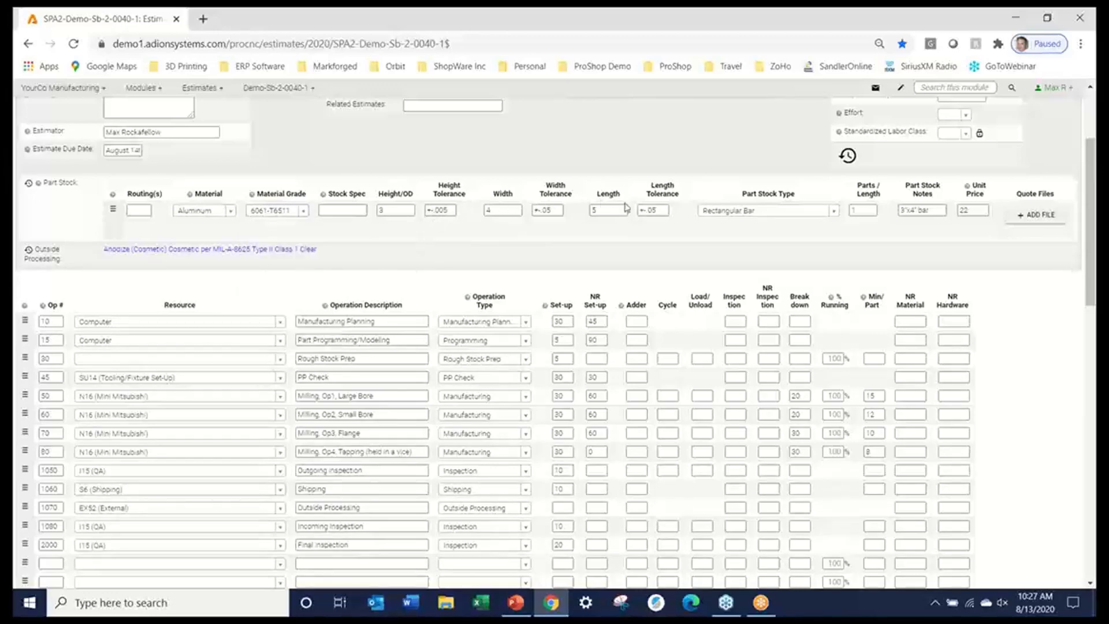
- Review the part stock type choices and the part stock's notes, unit price and parts per length
left_click(736, 213)
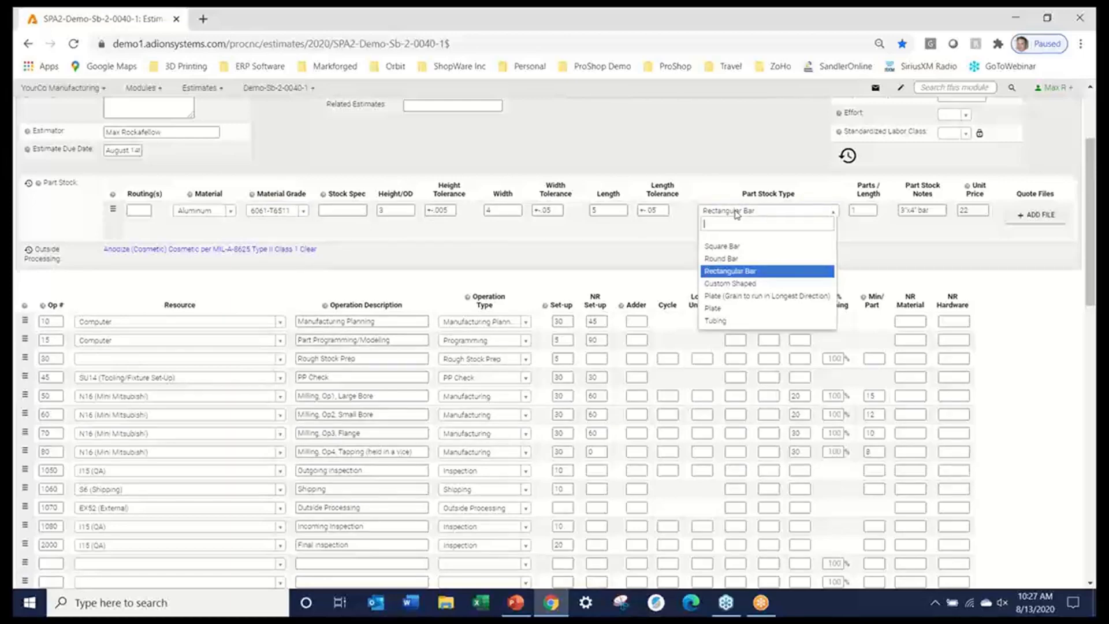
left_click(693, 263)
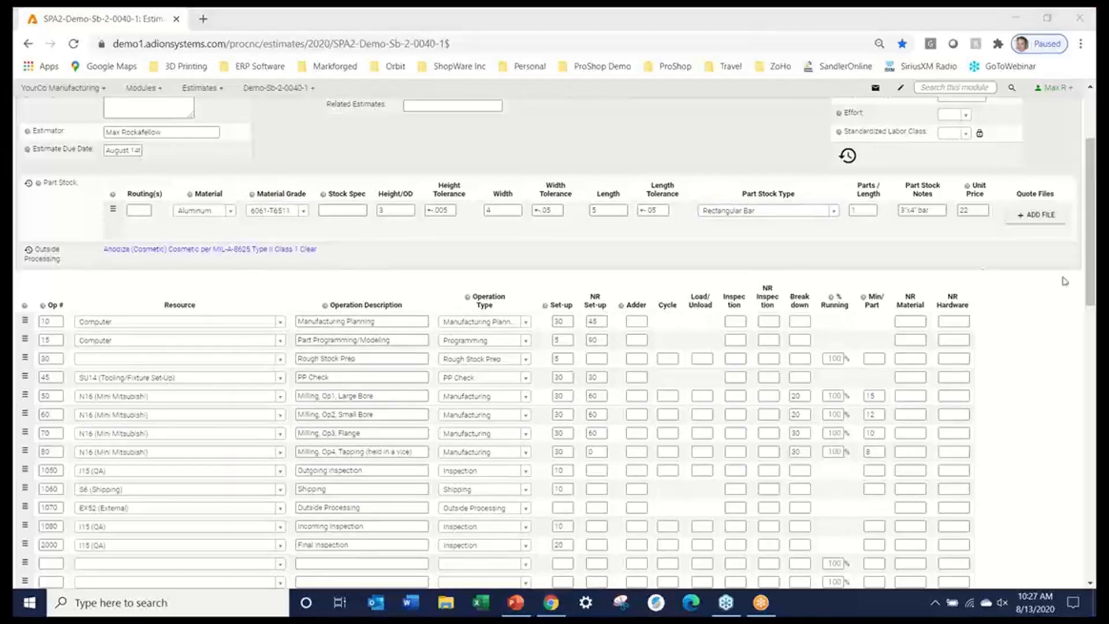
left_click_drag(927, 211, 897, 213)
left_click(912, 212)
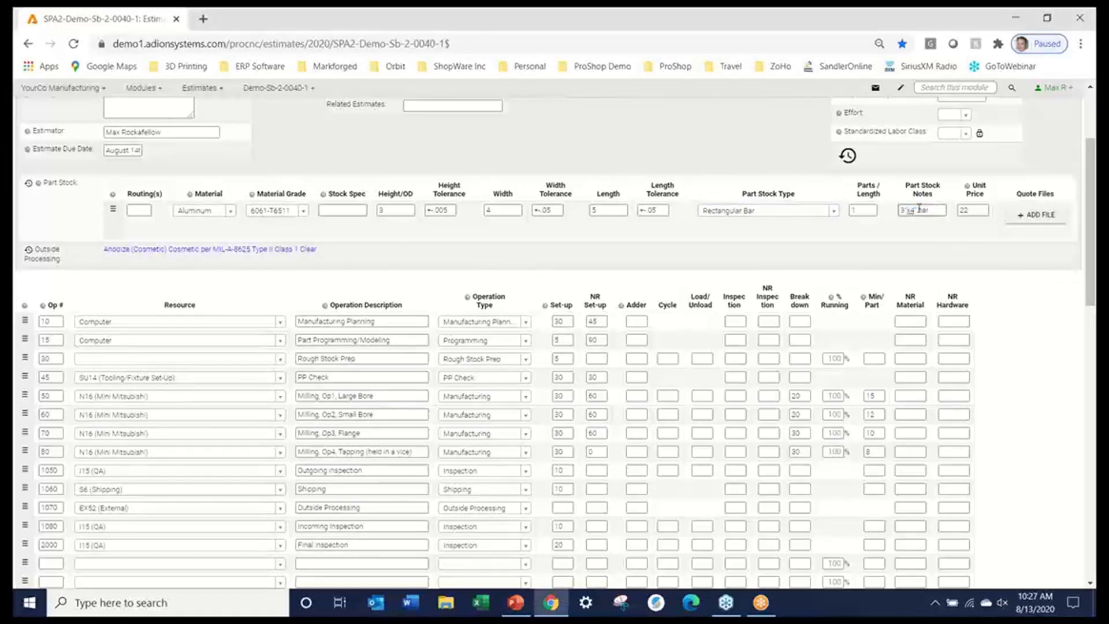
double_click(974, 211)
left_click(869, 211)
left_click(1055, 285)
- Open the anodize outside processing details for operation 1070 and check them out for editing
left_click(191, 250)
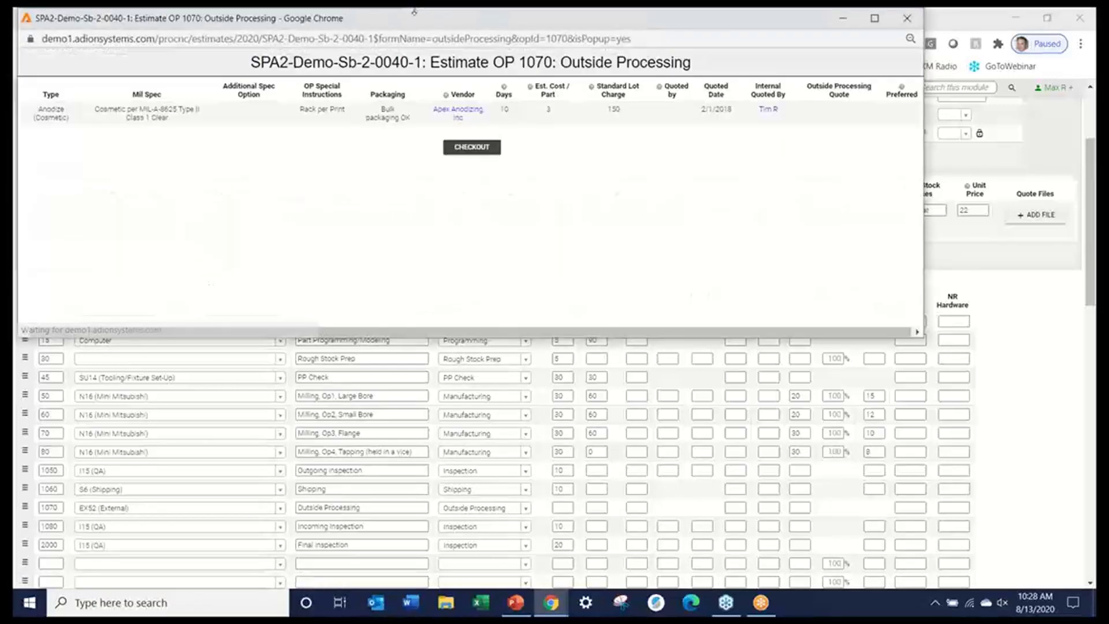
left_click_drag(434, 28, 455, 211)
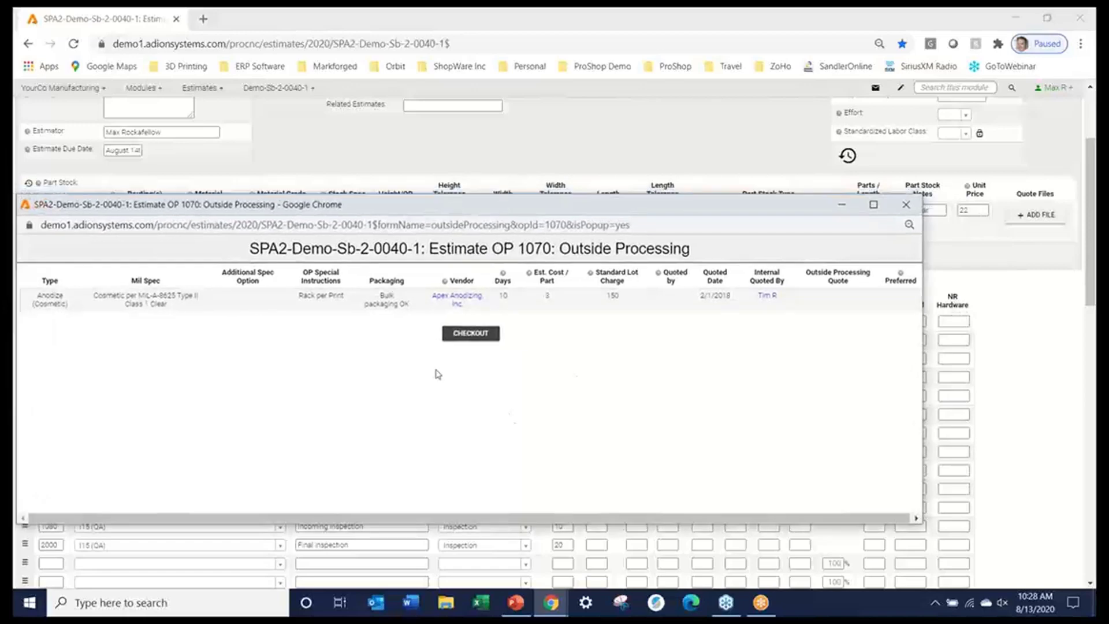
left_click(470, 333)
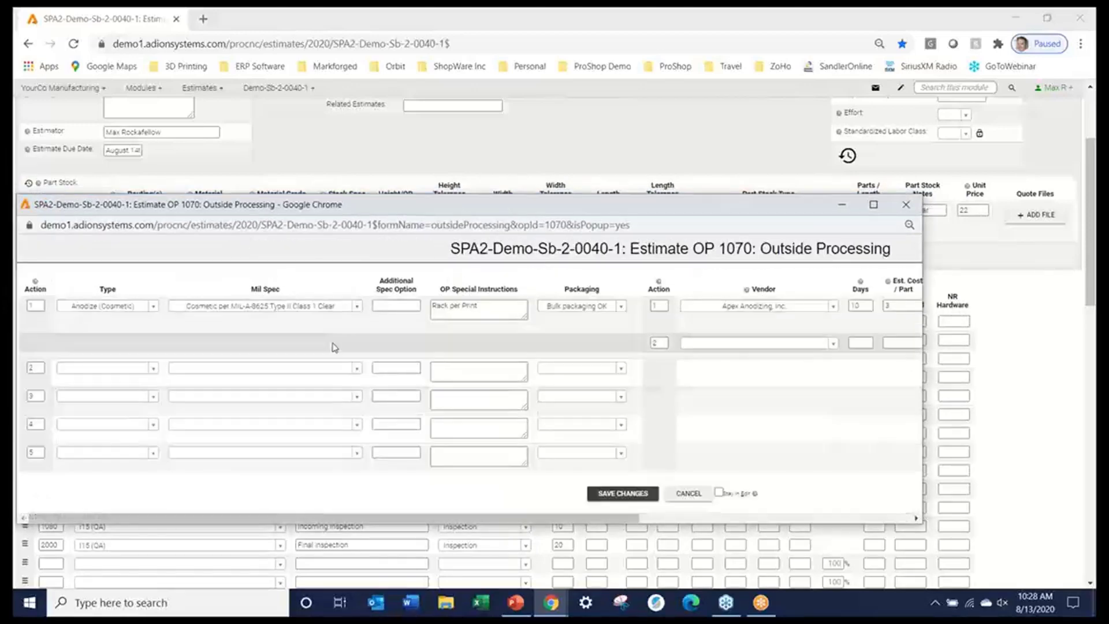
- Browse the outside processing types and Mil Spec choices for the first action, keeping the current selections
left_click(154, 306)
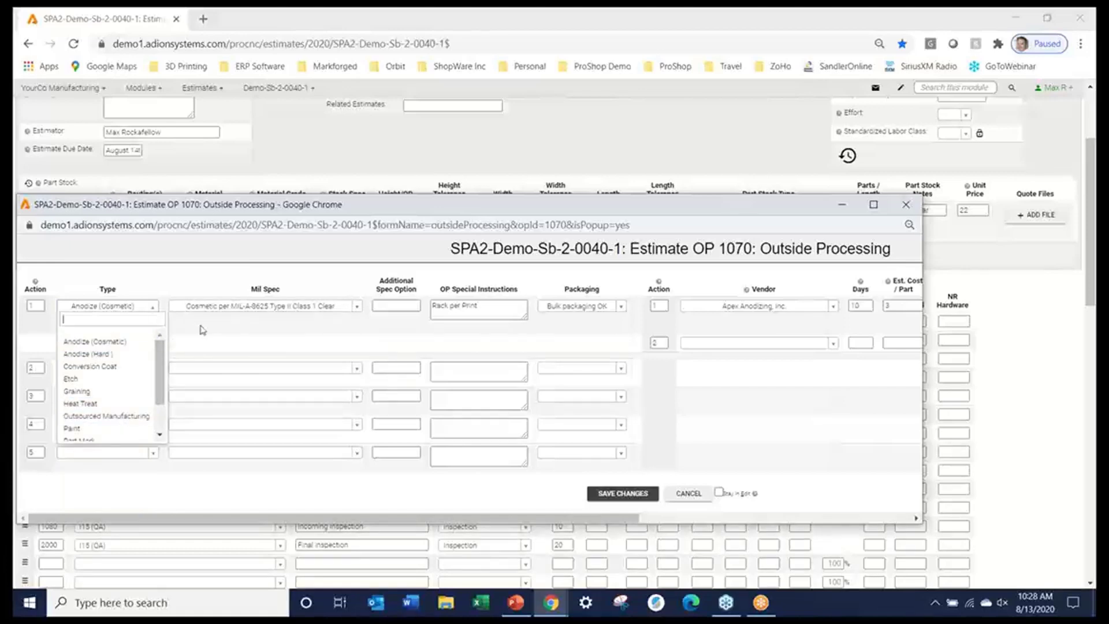
left_click_drag(160, 369, 173, 419)
left_click(269, 334)
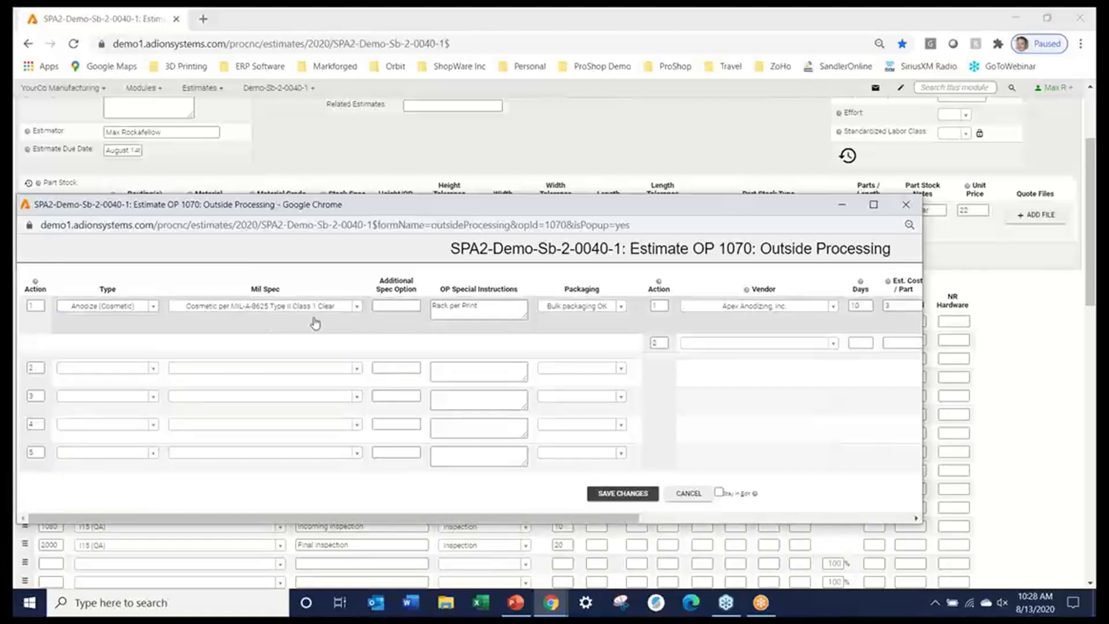
left_click(358, 308)
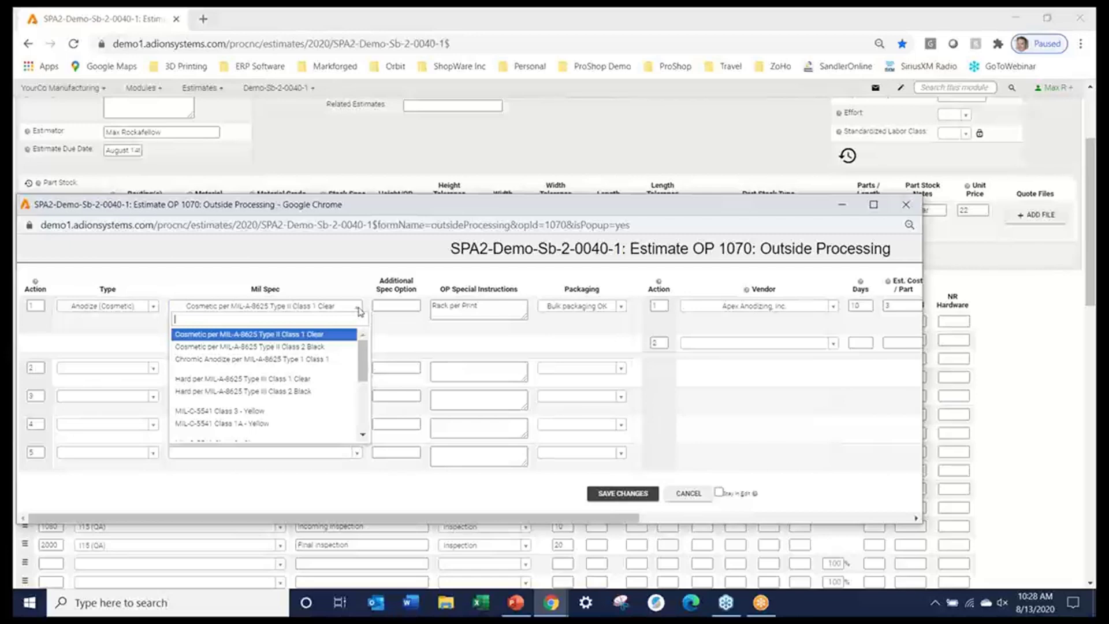
mouse_move(364, 369)
left_mouse_down()
mouse_move(365, 404)
mouse_move(364, 359)
left_mouse_up()
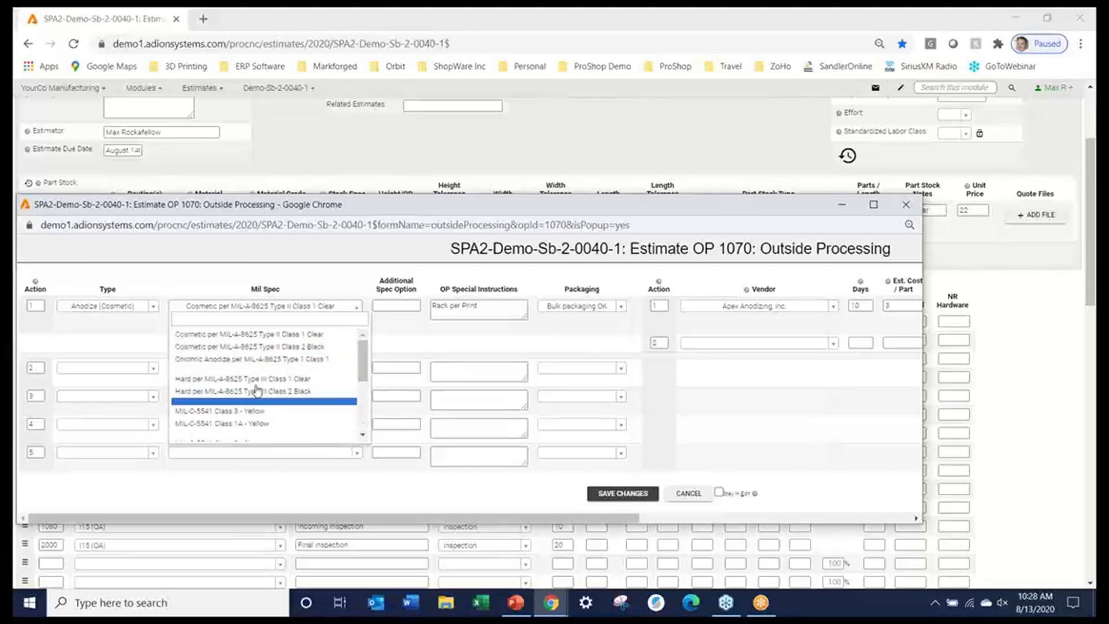
left_click(313, 278)
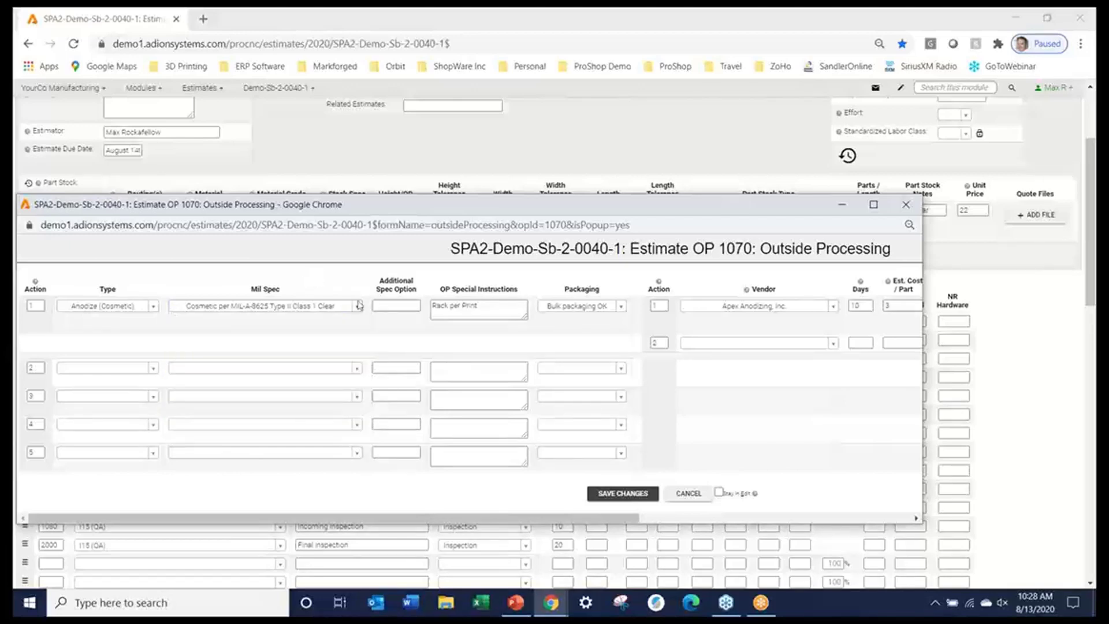
left_click(358, 308)
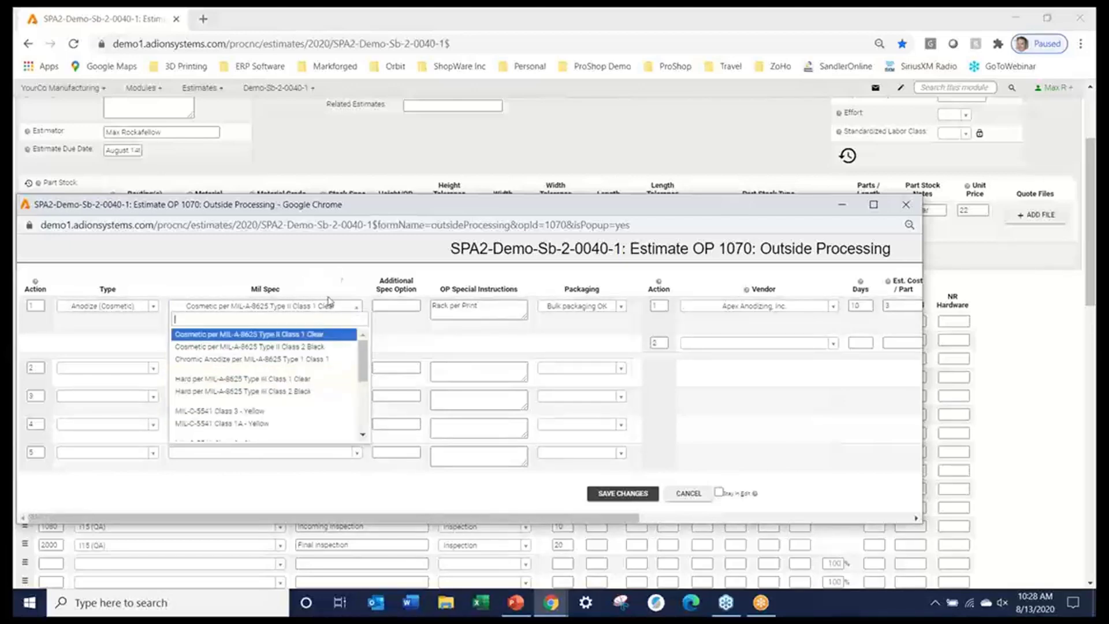
left_click(362, 282)
- Examine the anodize action's additional spec option and special instructions, and the vendor's days, estimated cost per part and standard lot charge
left_click(408, 306)
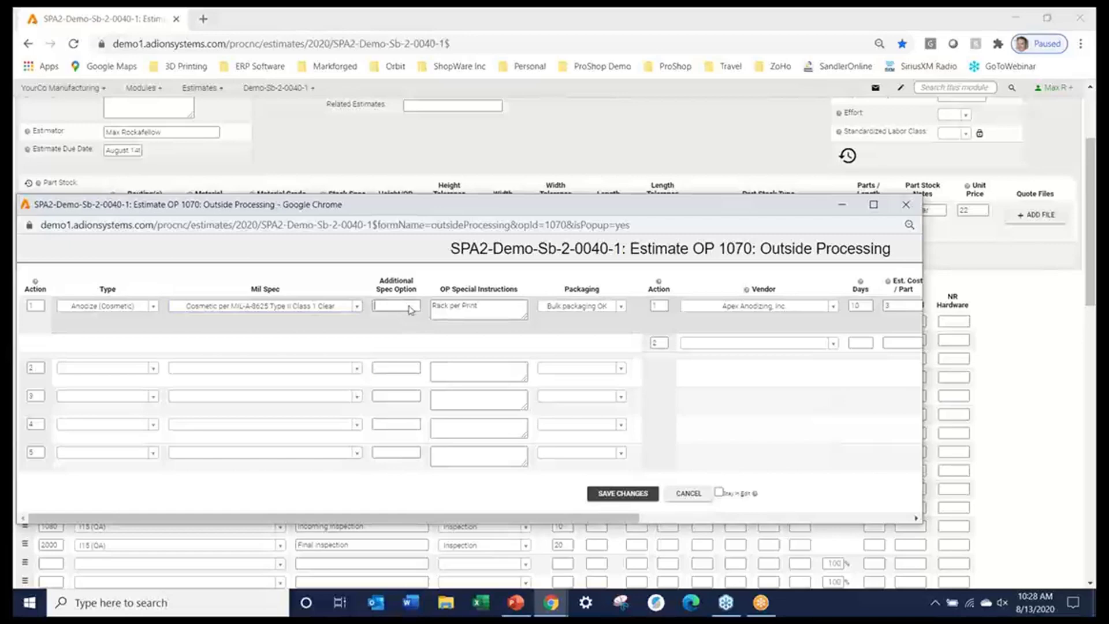
left_click(456, 306)
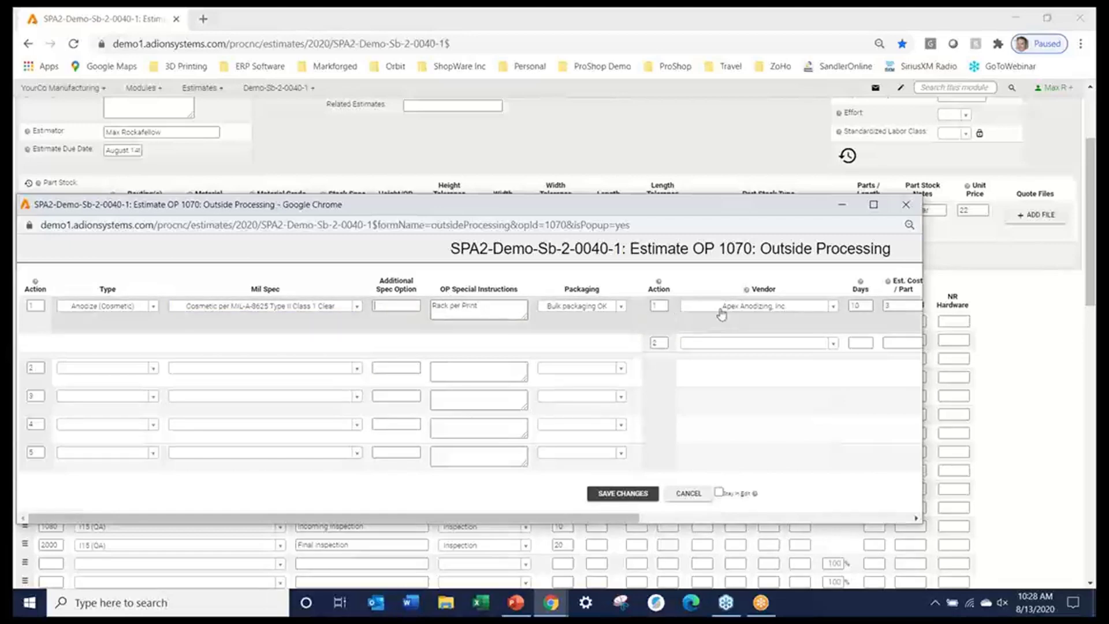
left_click_drag(718, 207, 544, 214)
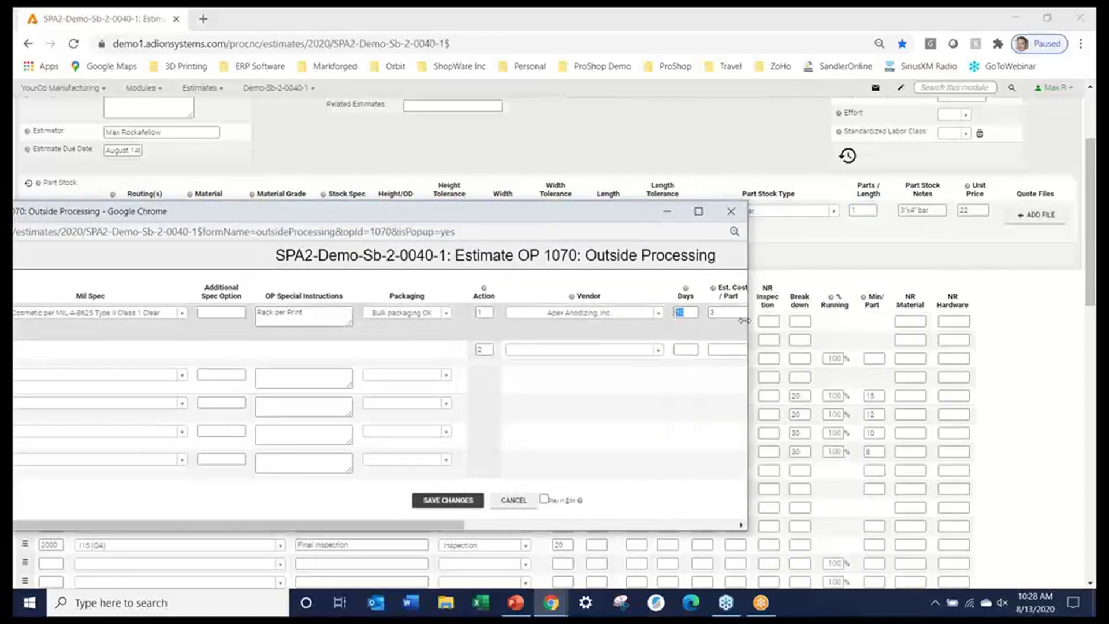
left_click_drag(749, 320, 835, 321)
left_click_drag(716, 211, 598, 196)
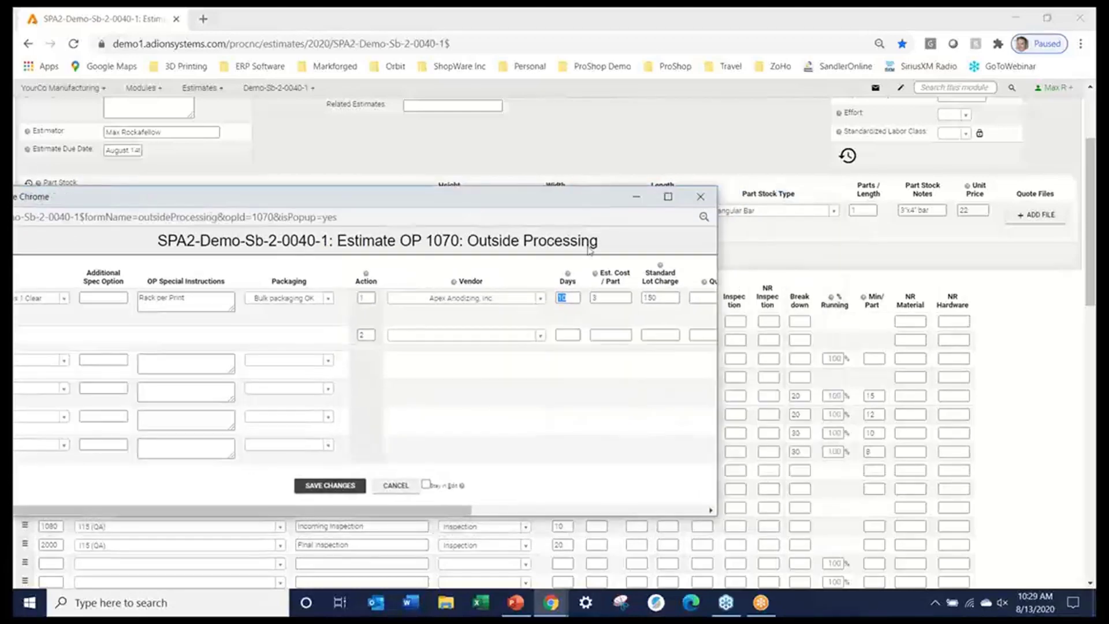
- Save the outside processing details for operation 1070 and close their window
left_click(330, 486)
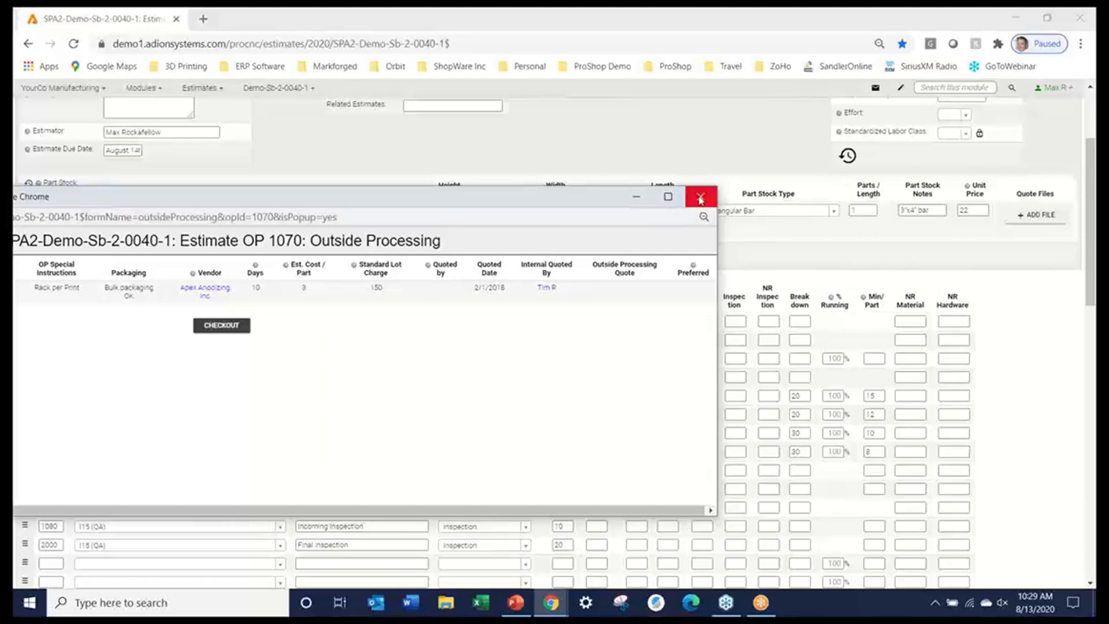
left_click_drag(682, 200, 743, 207)
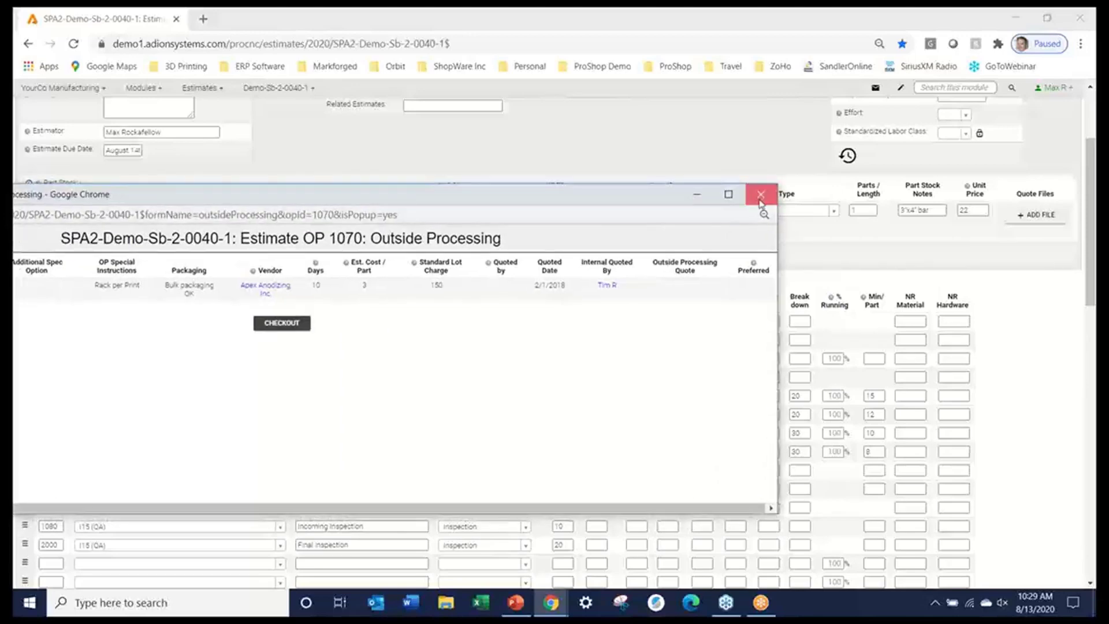
left_click(761, 194)
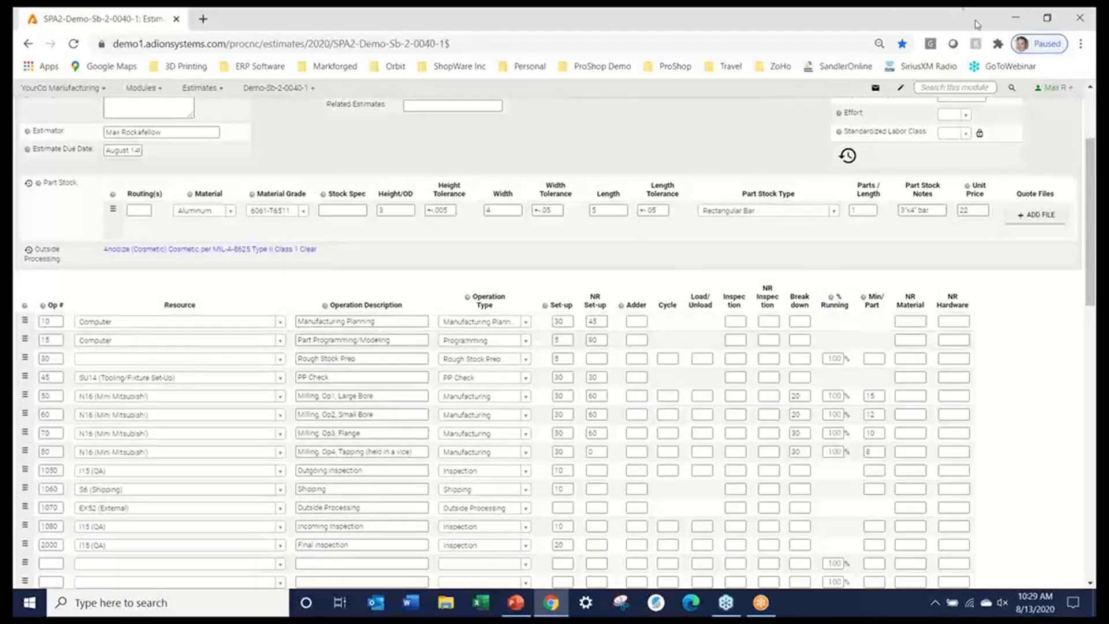
left_click(961, 31)
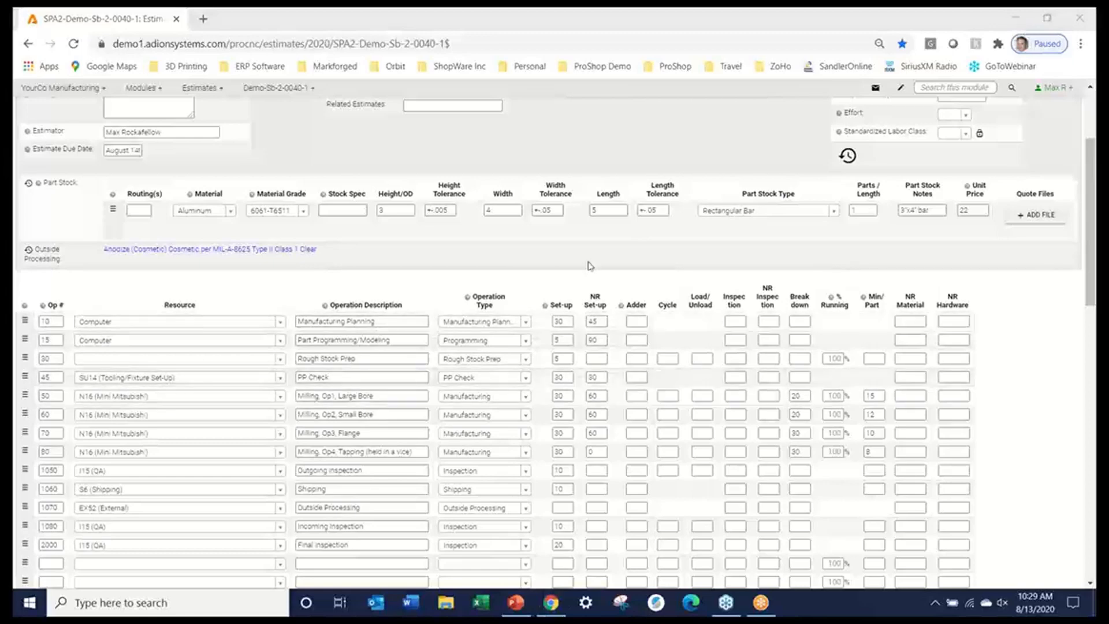
- Set operation 80's set-up and breakdown times to 5, and try moving operation 70 within the operation list
scroll(416, 328, "down", 3)
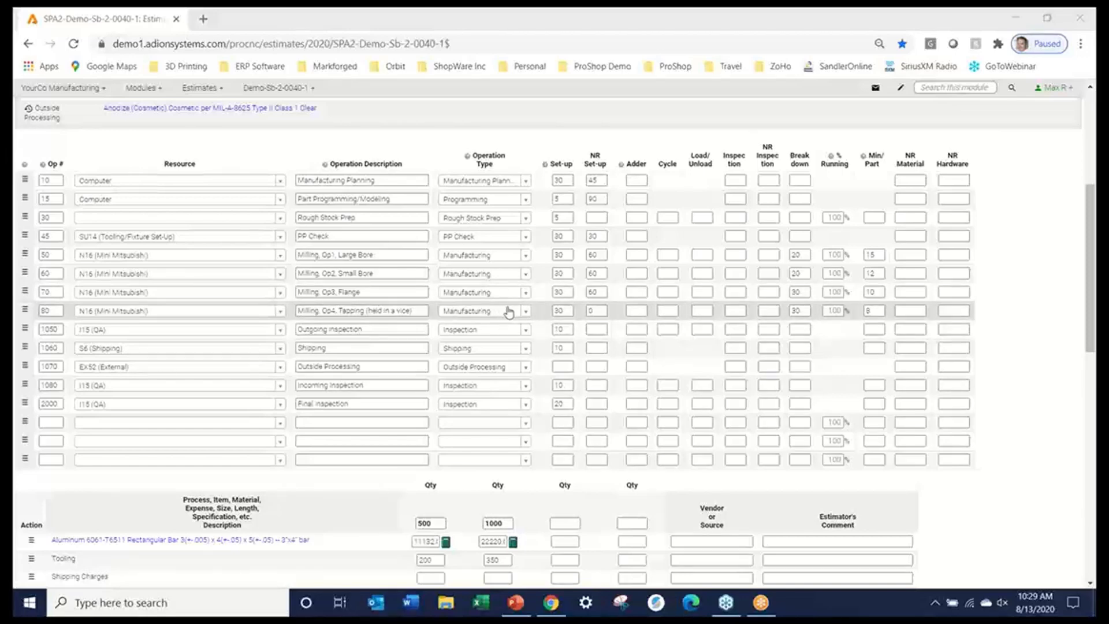
double_click(572, 311)
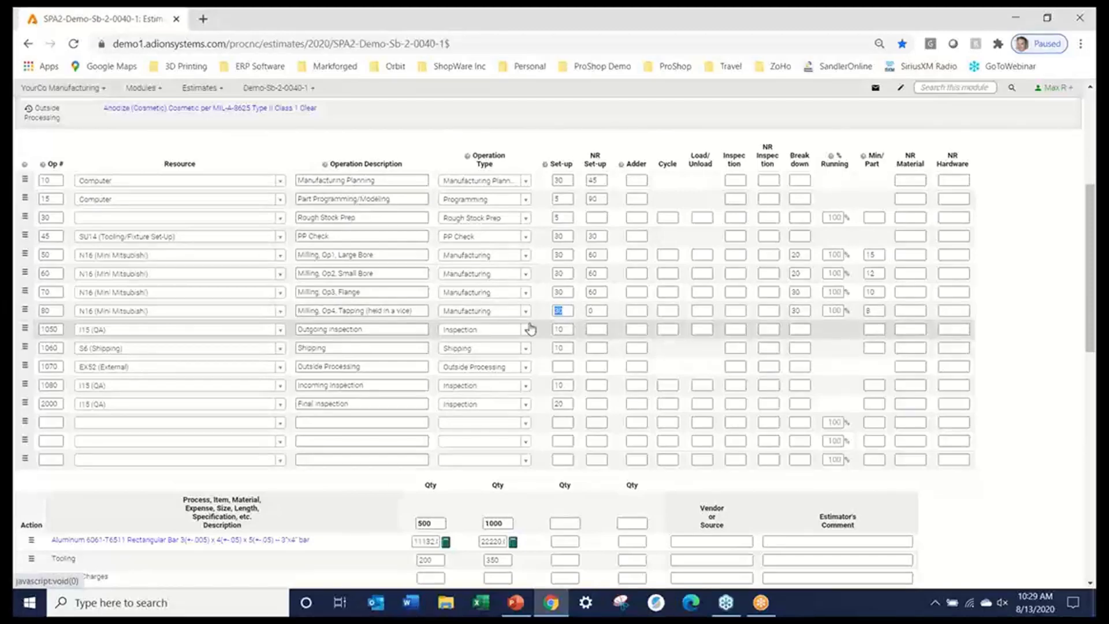
type("5")
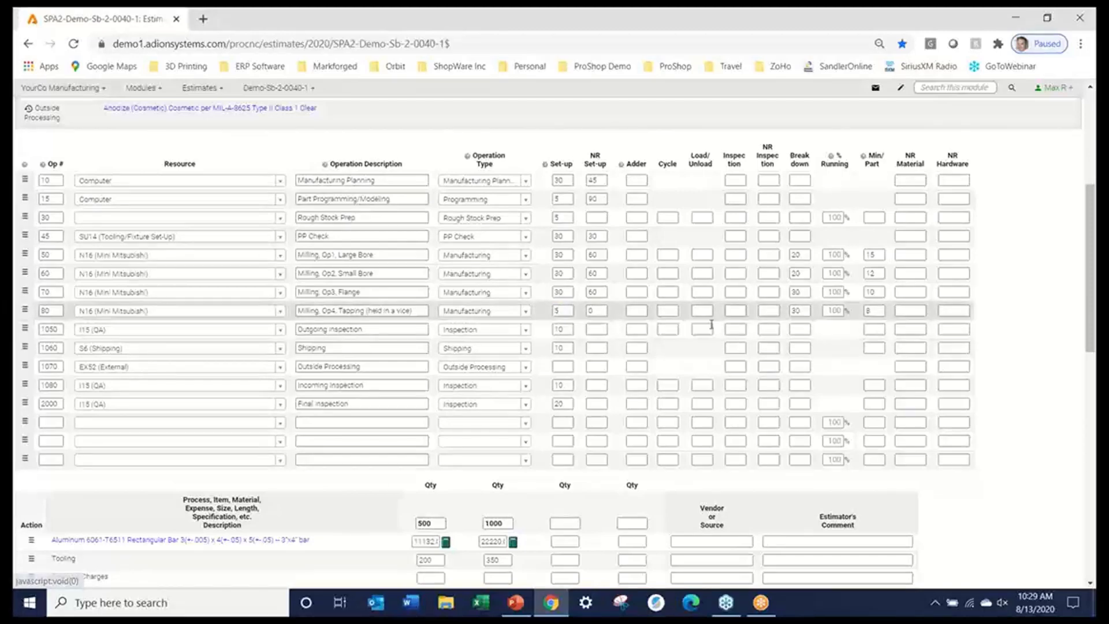
double_click(800, 312)
type("5")
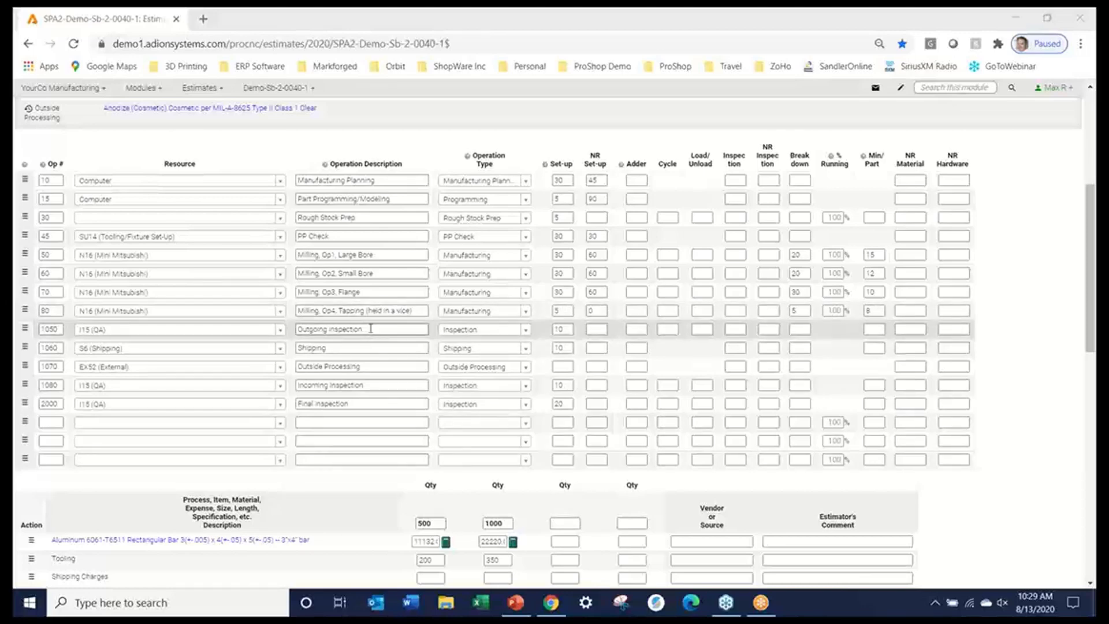
mouse_move(25, 290)
left_mouse_down()
mouse_move(26, 259)
mouse_move(24, 341)
mouse_move(25, 311)
left_mouse_up()
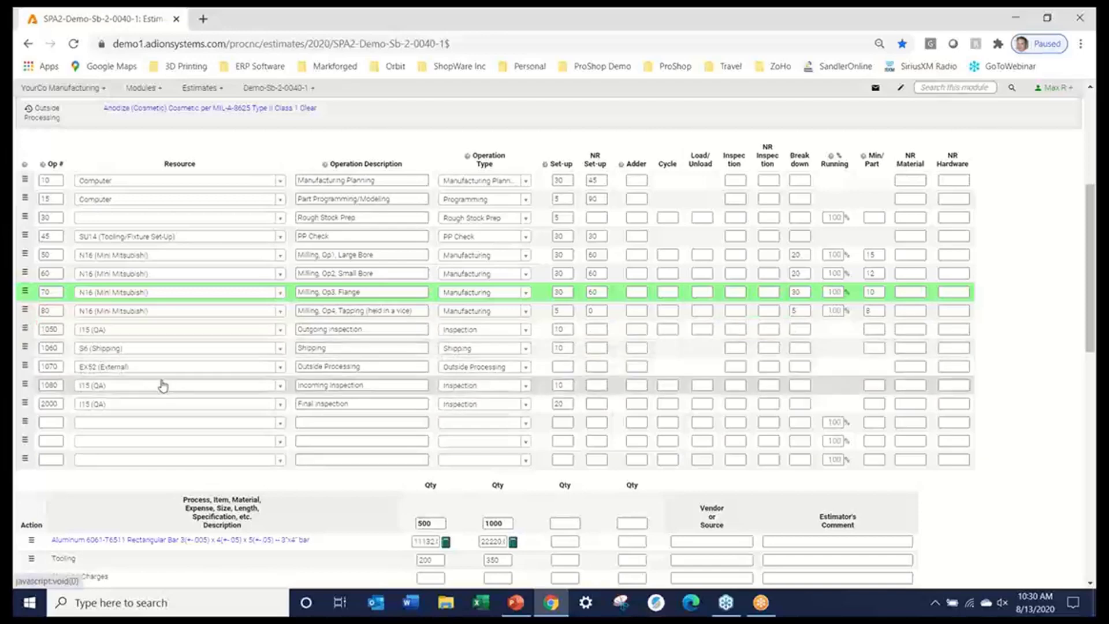
- Assign the M11 (Manual Mill) resource to the first empty operation row
left_click(280, 423)
scroll(223, 531, "down", 1)
left_click_drag(285, 469, 286, 489)
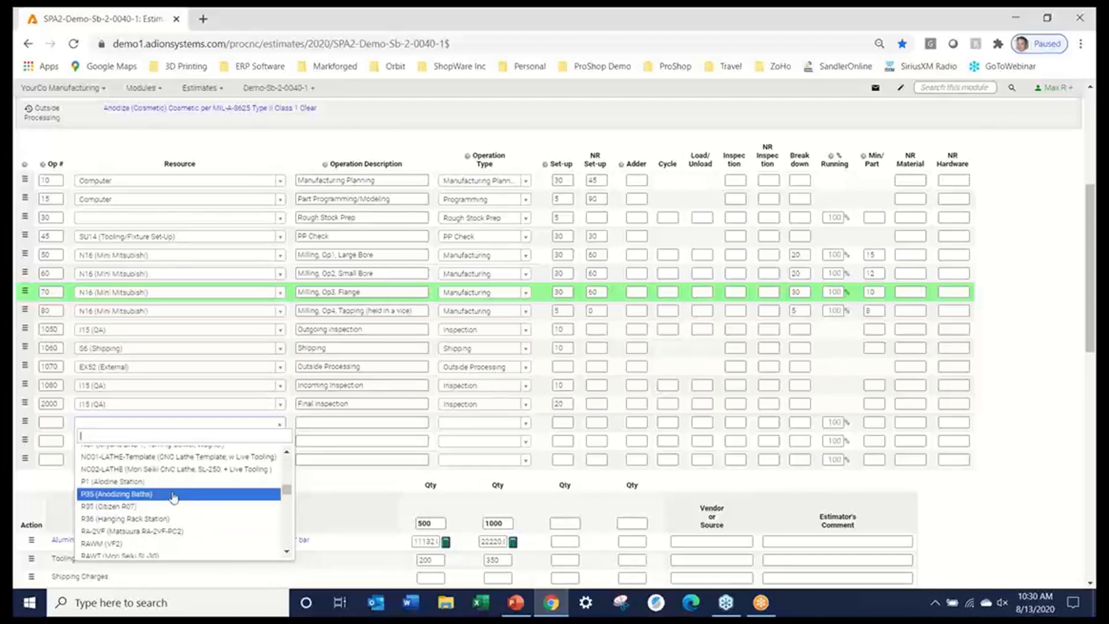
scroll(179, 536, "down", 4)
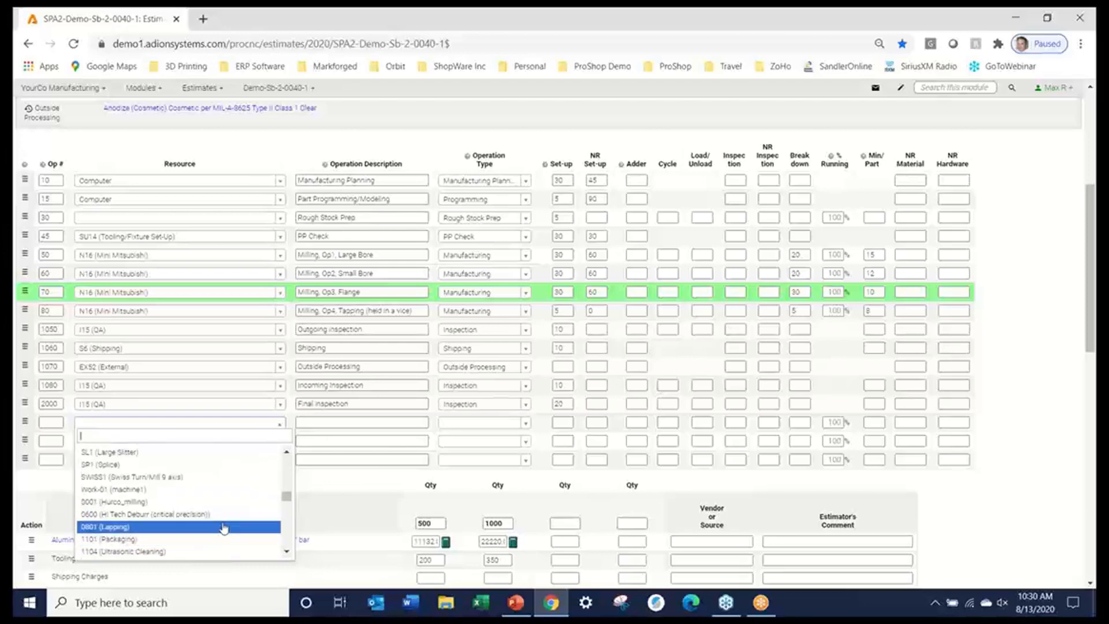
left_click_drag(291, 500, 292, 528)
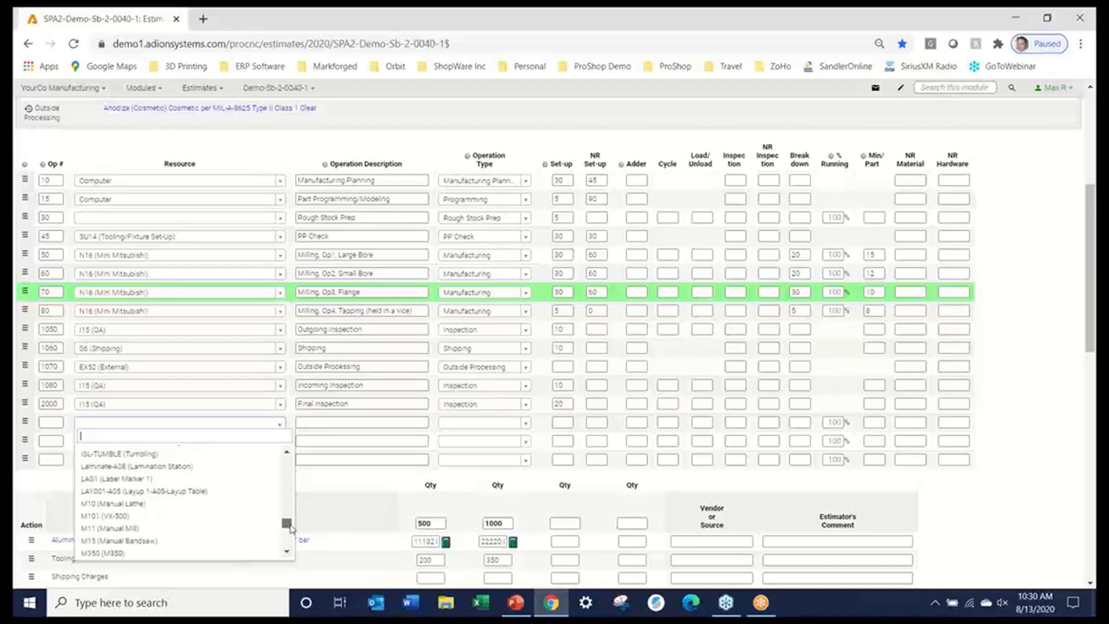
left_click(210, 529)
left_click(310, 425)
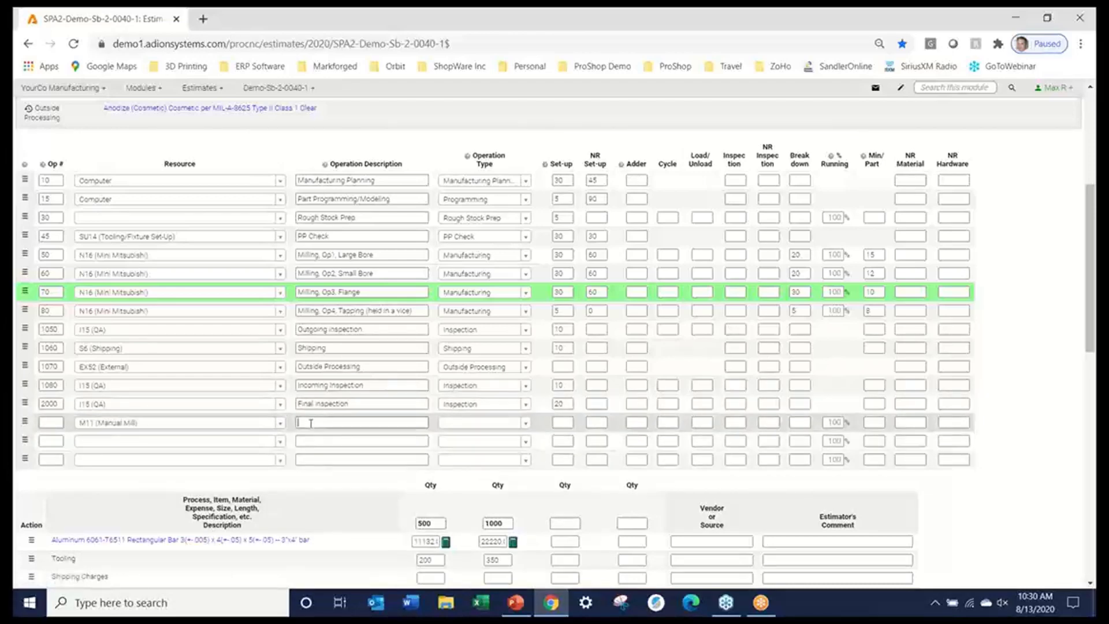
- Number the manual mill operation 90, describe it as Roughing and set its operation type to Manufacturing
left_click(60, 422)
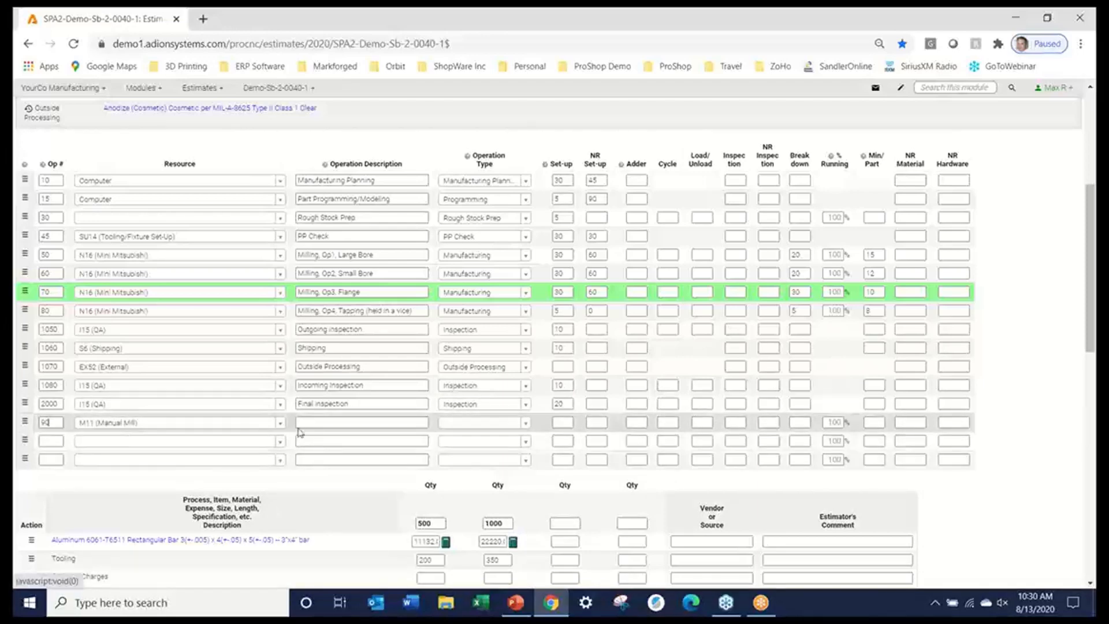
left_click(326, 422)
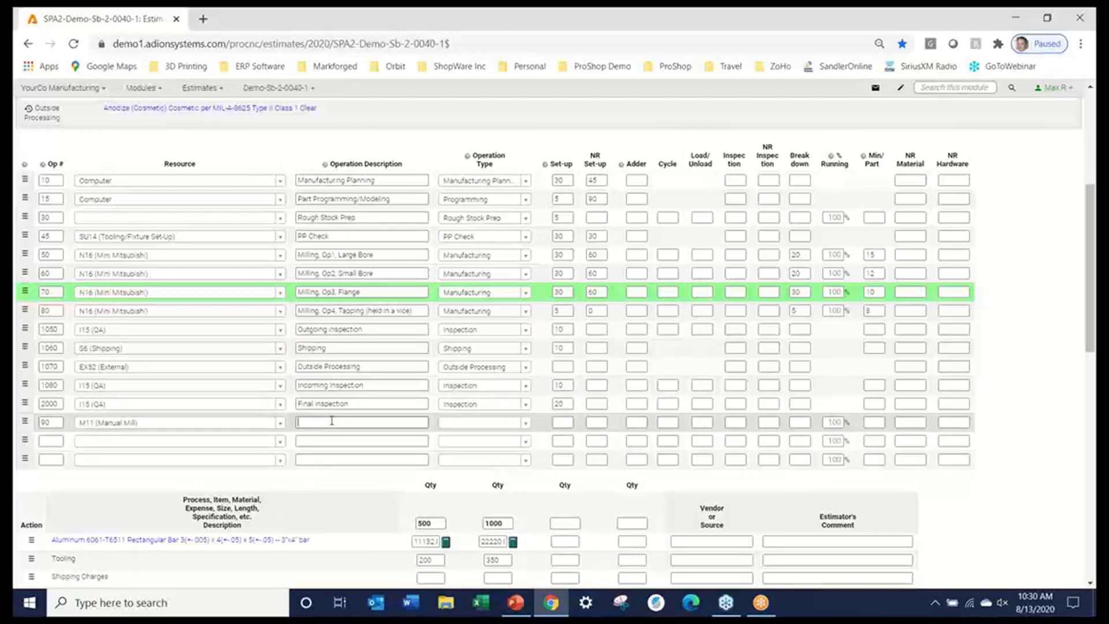
type("Roughing")
left_click(482, 423)
type("Ma")
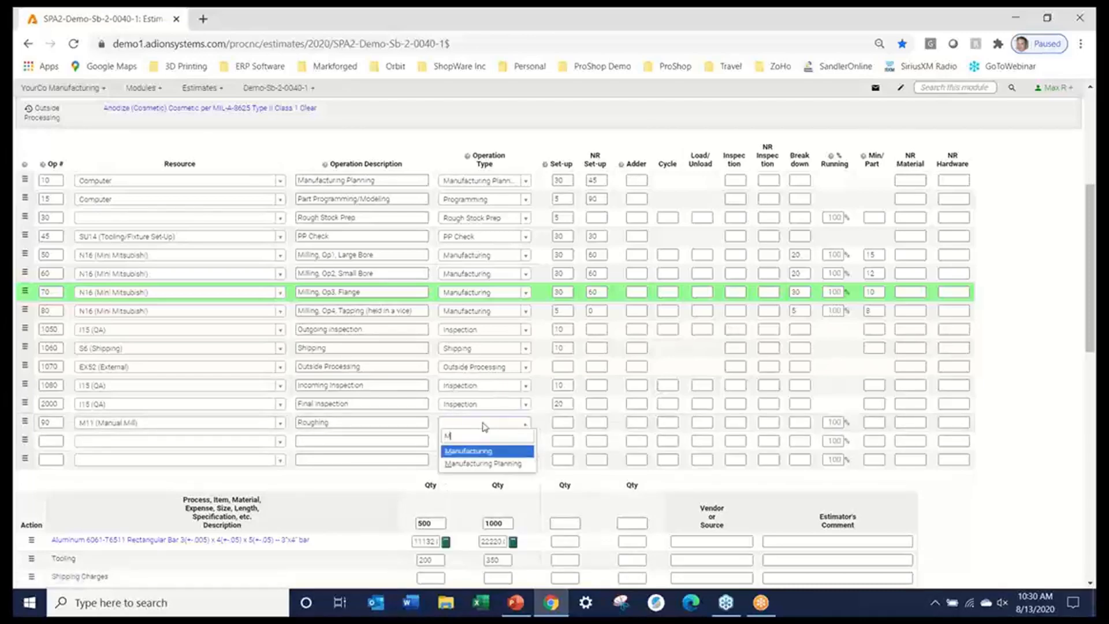
left_click(470, 450)
- Set operation 90's set-up and breakdown times to 30 and its minutes per part to 5, and place it above operation 80
left_click(562, 423)
type("30")
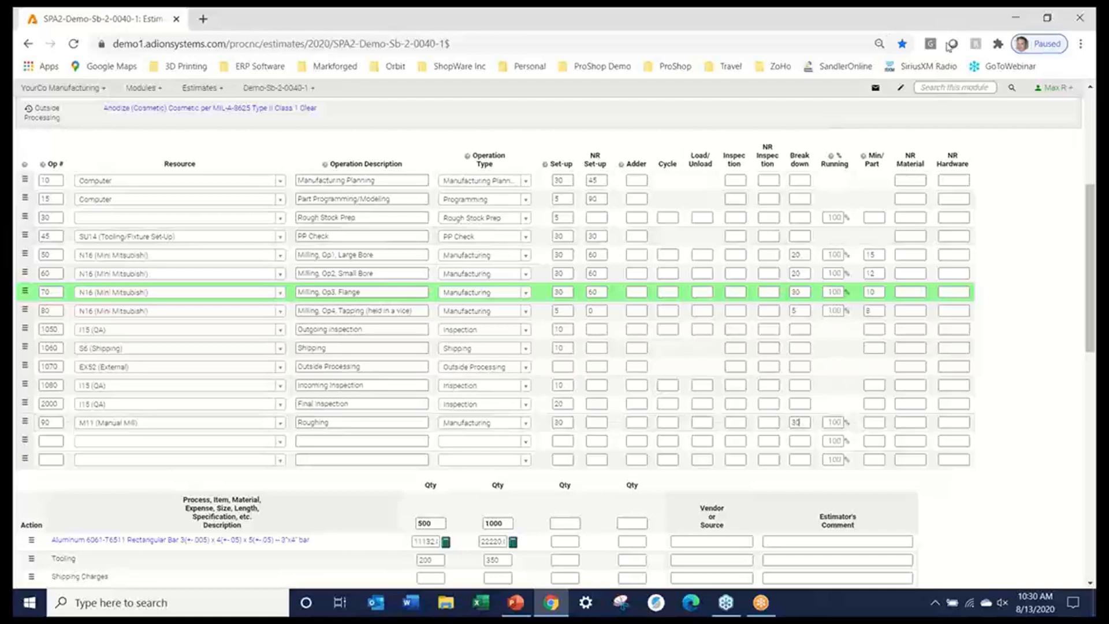
left_click(623, 45)
left_click(873, 424)
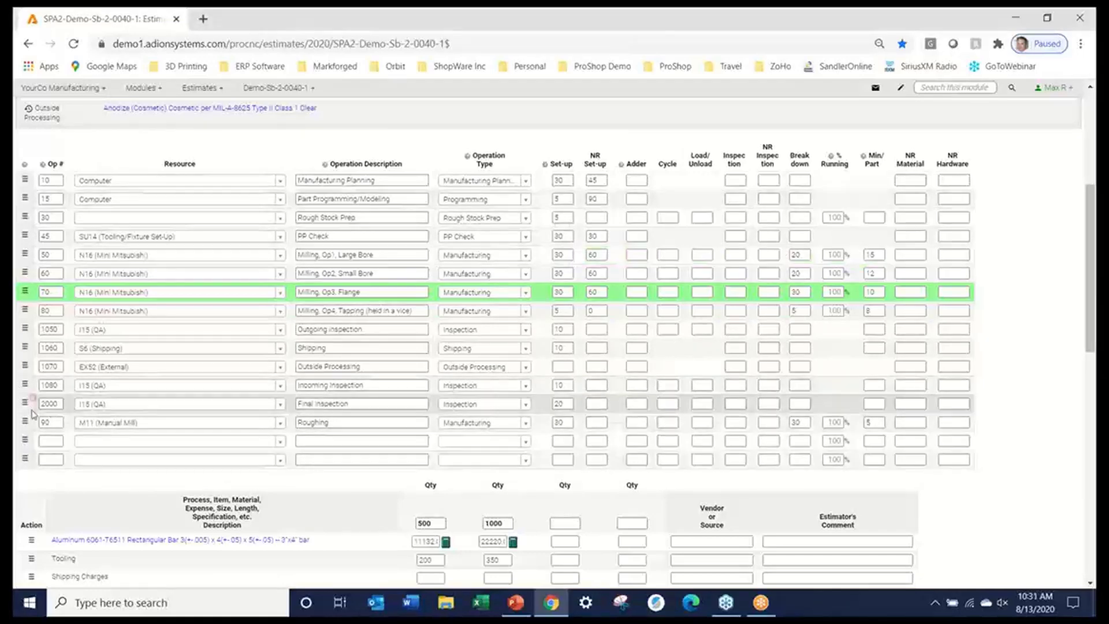
left_click_drag(25, 423, 23, 317)
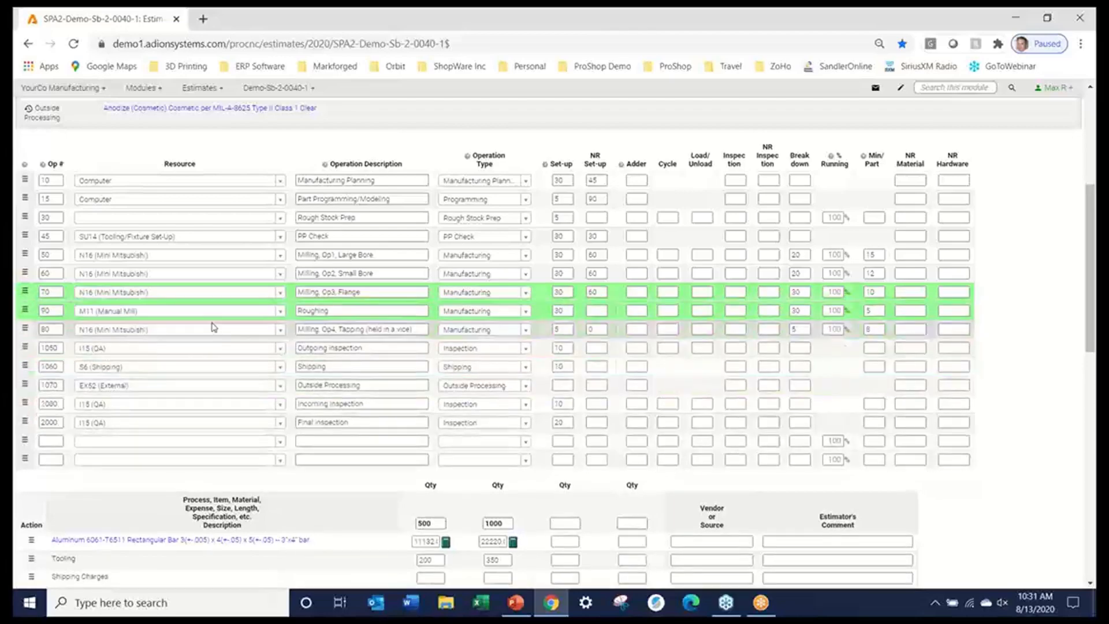
- Review the material, tooling and outside processing cost lines, and try 200 as a third quantity
scroll(221, 510, "down", 5)
scroll(219, 512, "up", 3)
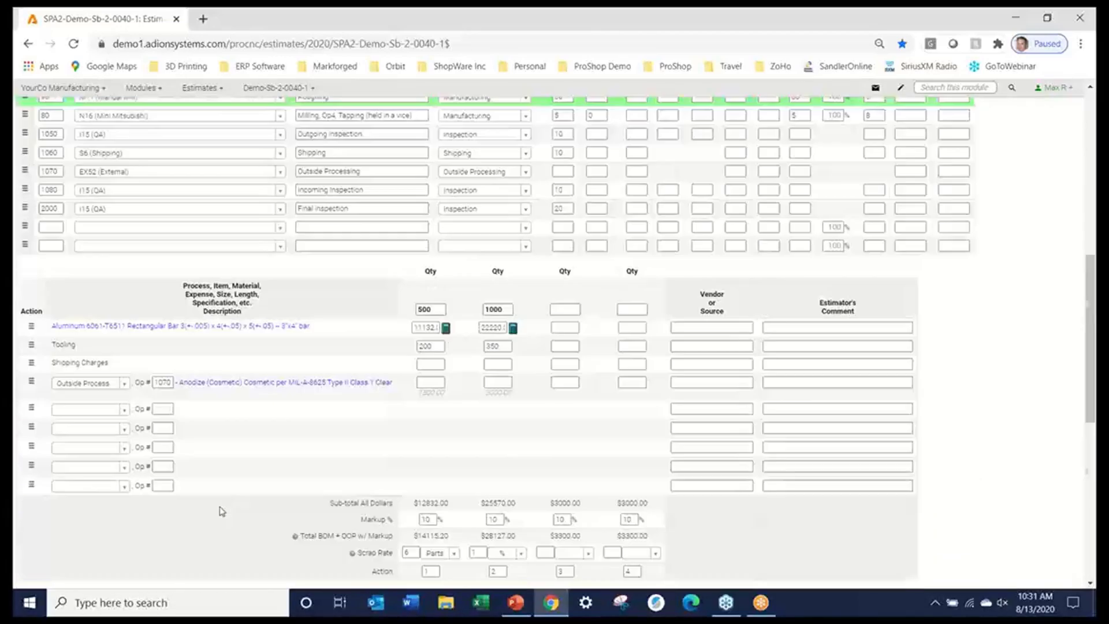
left_click(703, 38)
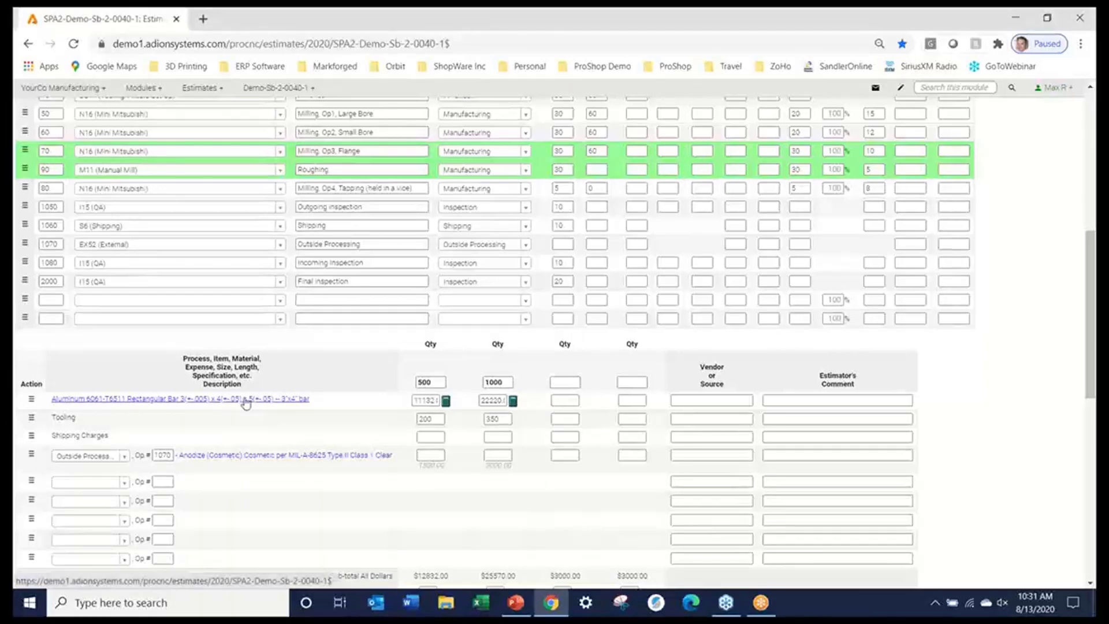
scroll(246, 404, "down", 2)
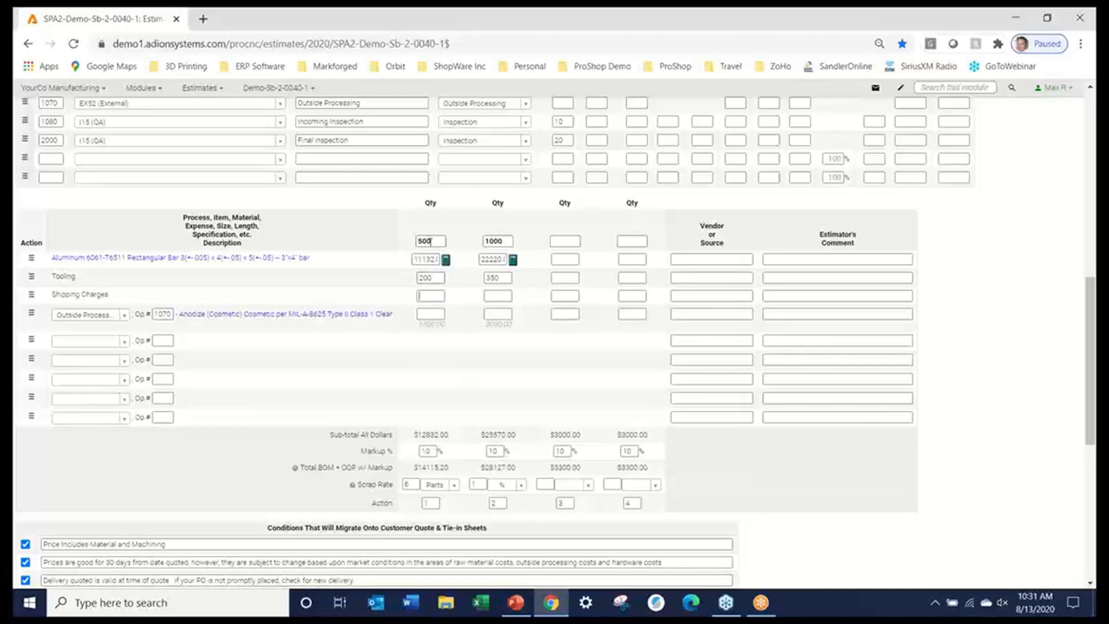
left_click(560, 240)
type("200")
key("BackSpace")
- Include the four remaining unchecked conditions for the customer quote and save the estimate
scroll(554, 301, "down", 5)
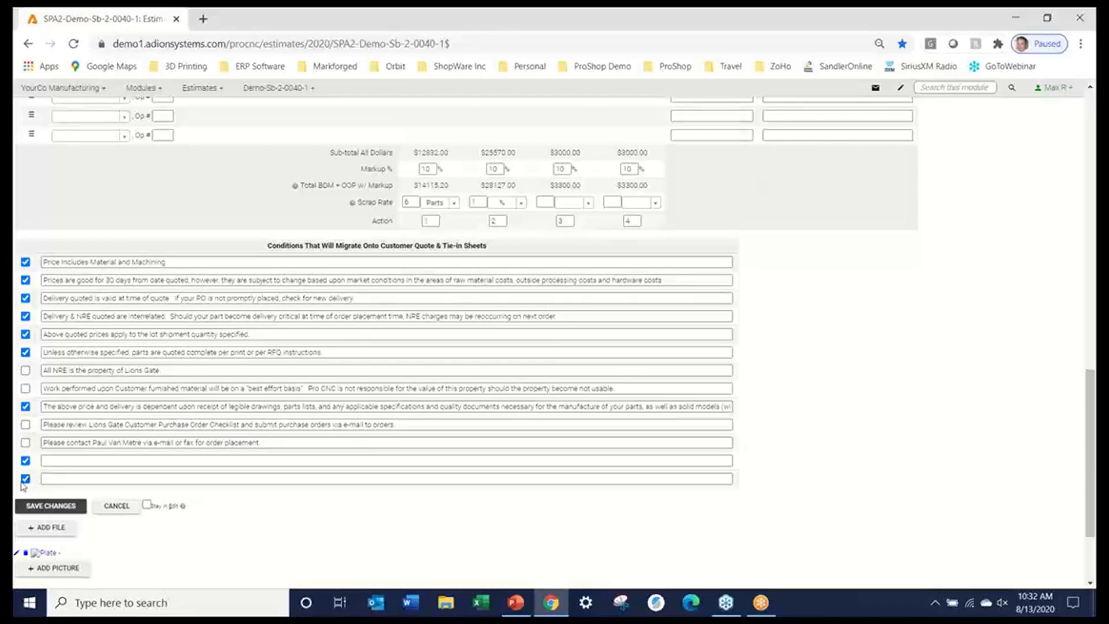
left_click(25, 426)
left_click(26, 443)
left_click(26, 388)
left_click(26, 371)
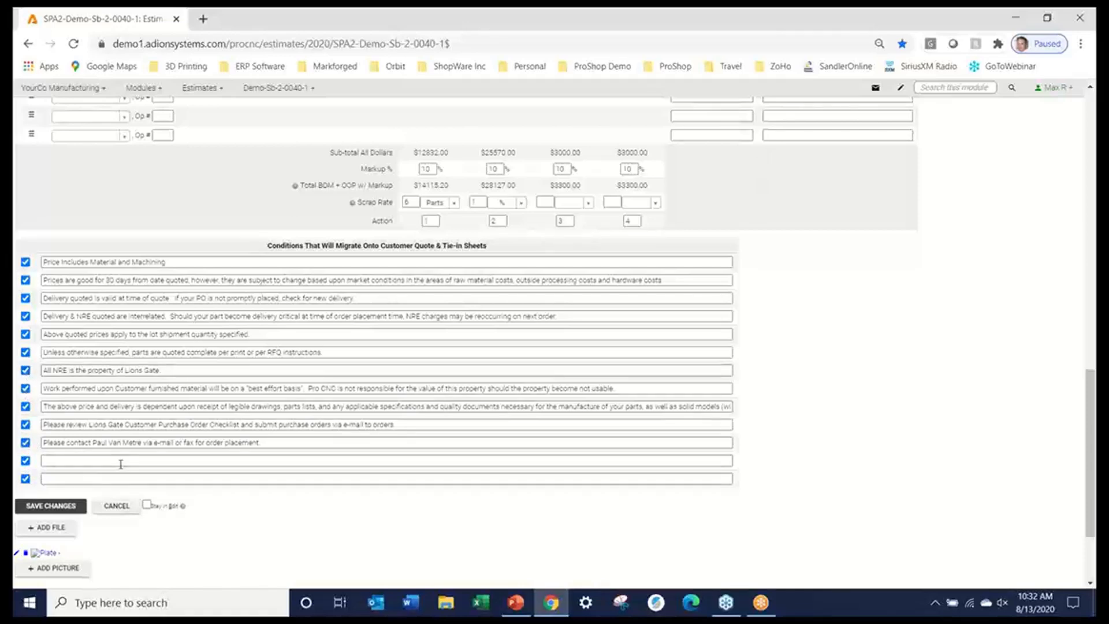
left_click(46, 507)
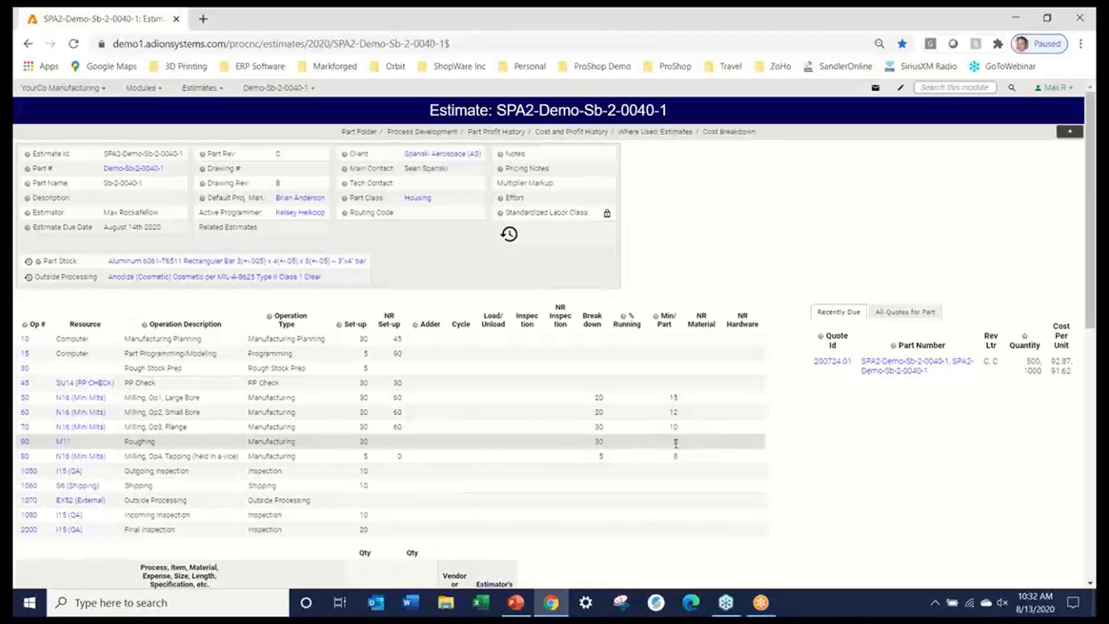
- Check out the estimate again, mark the Roughing operation 90 for deletion and save the changes
scroll(676, 442, "down", 6)
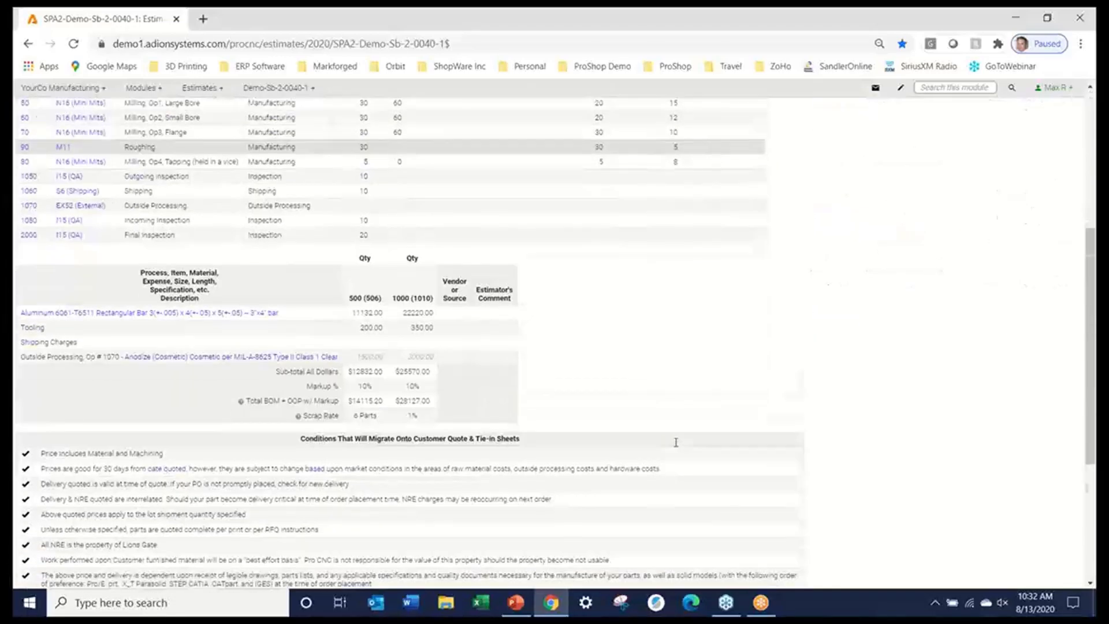
scroll(677, 447, "down", 1)
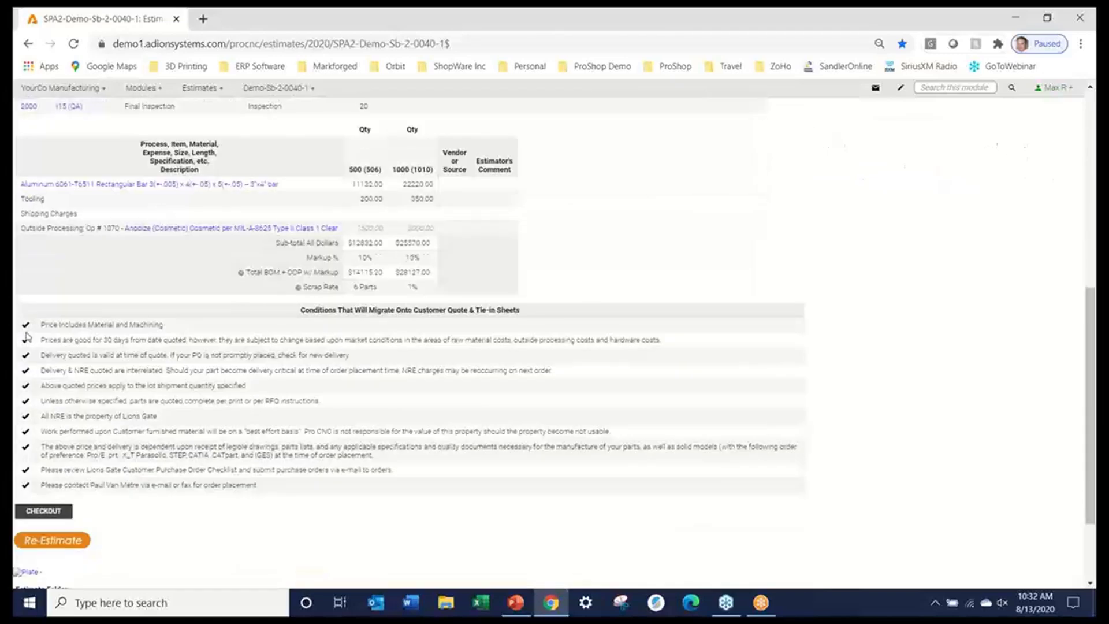
left_click(56, 514)
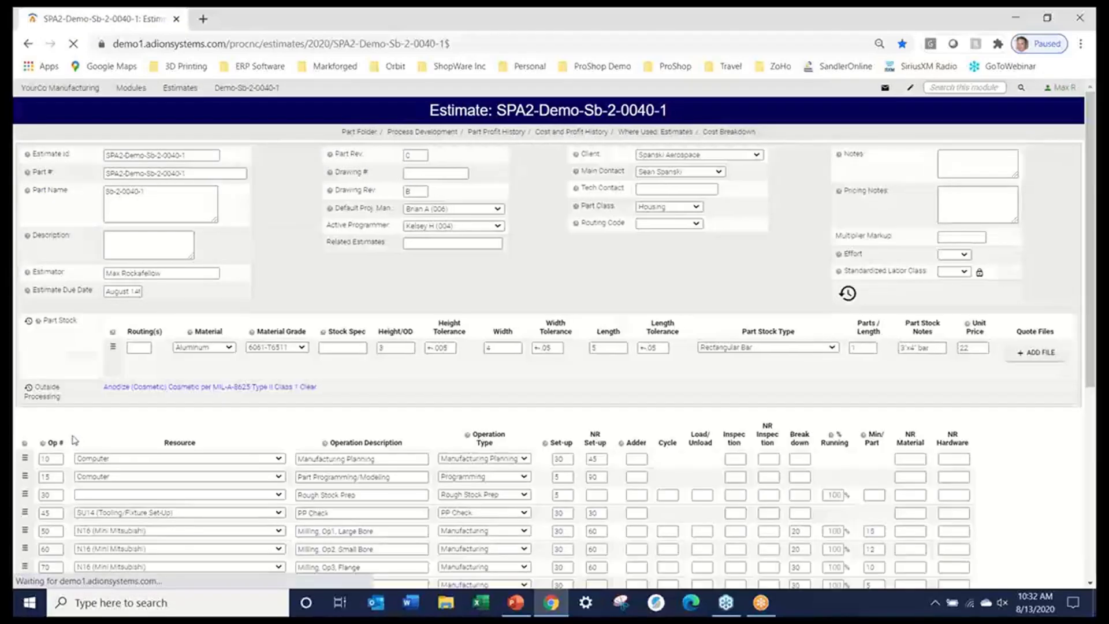
scroll(27, 476, "down", 3)
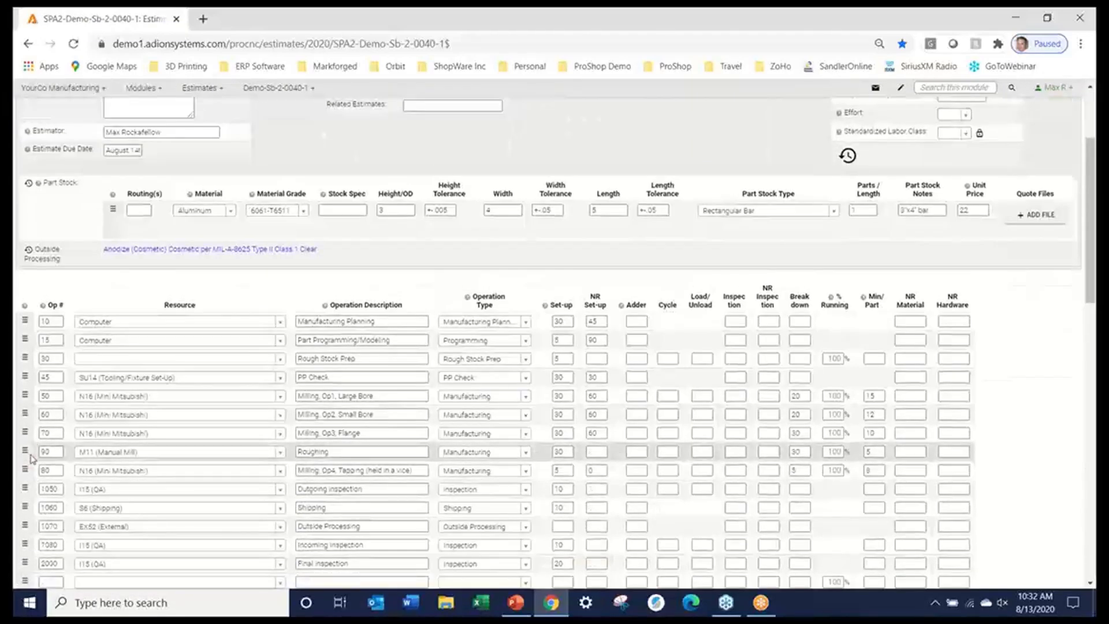
left_click(32, 446)
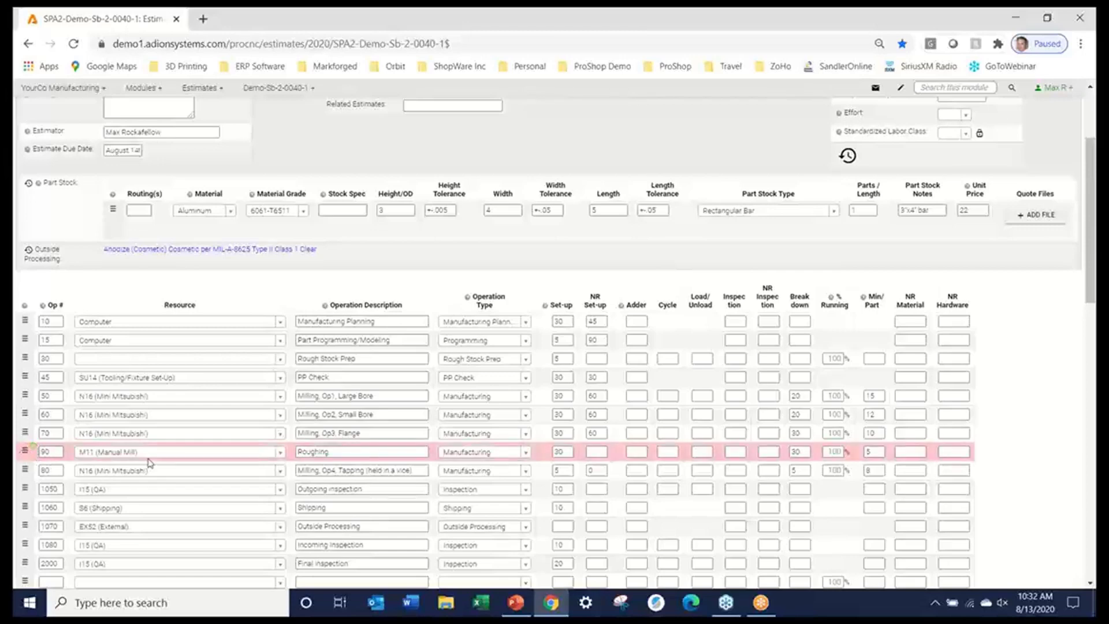
scroll(147, 462, "down", 5)
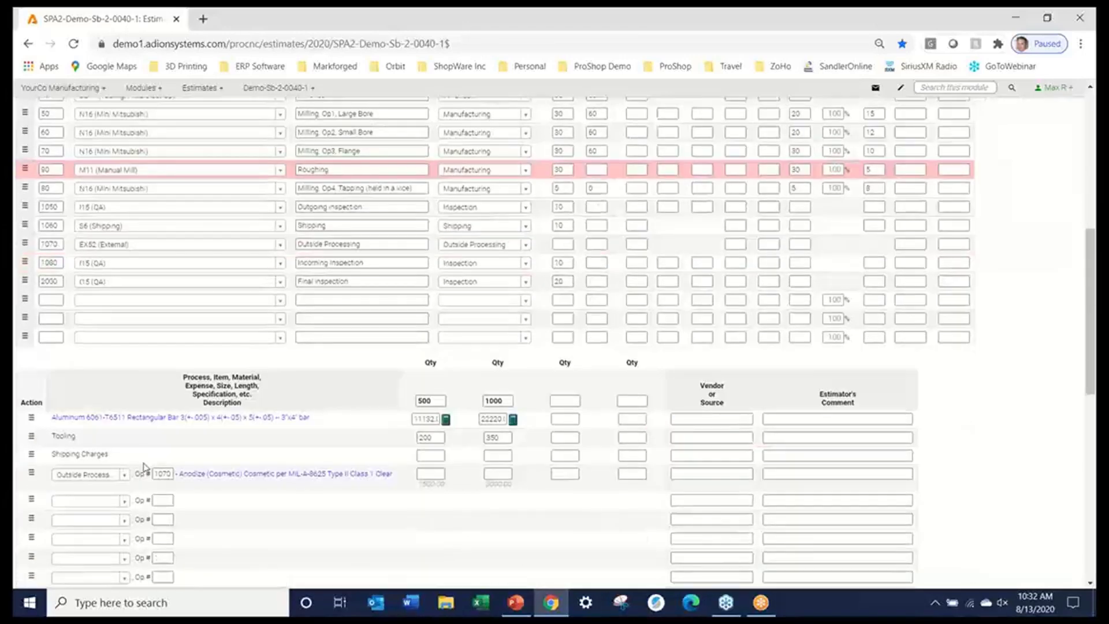
scroll(144, 466, "down", 10)
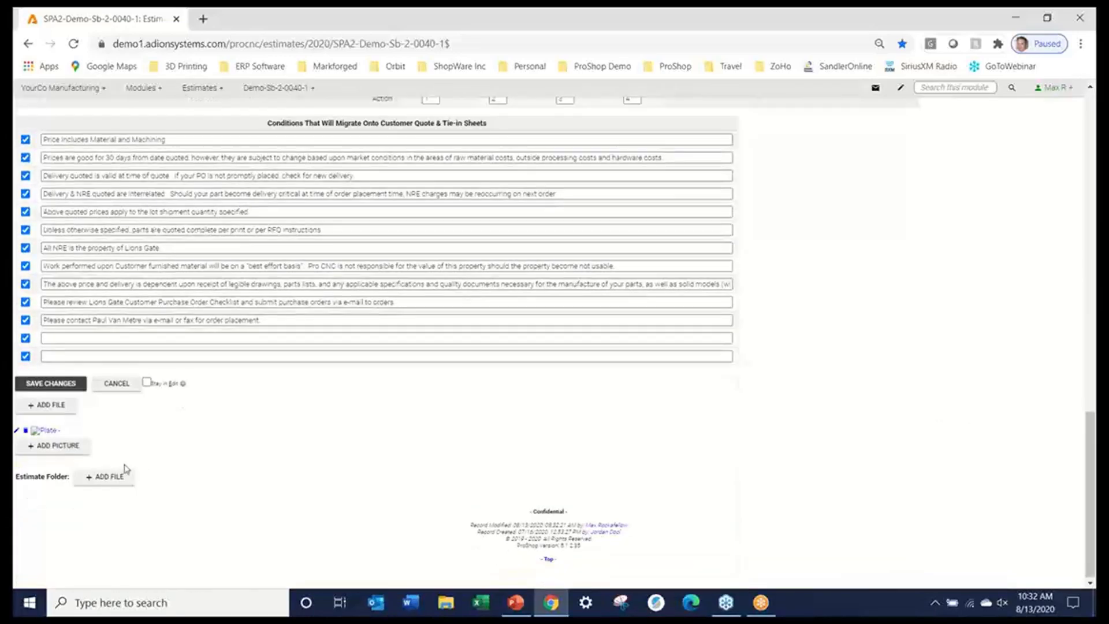
left_click(50, 385)
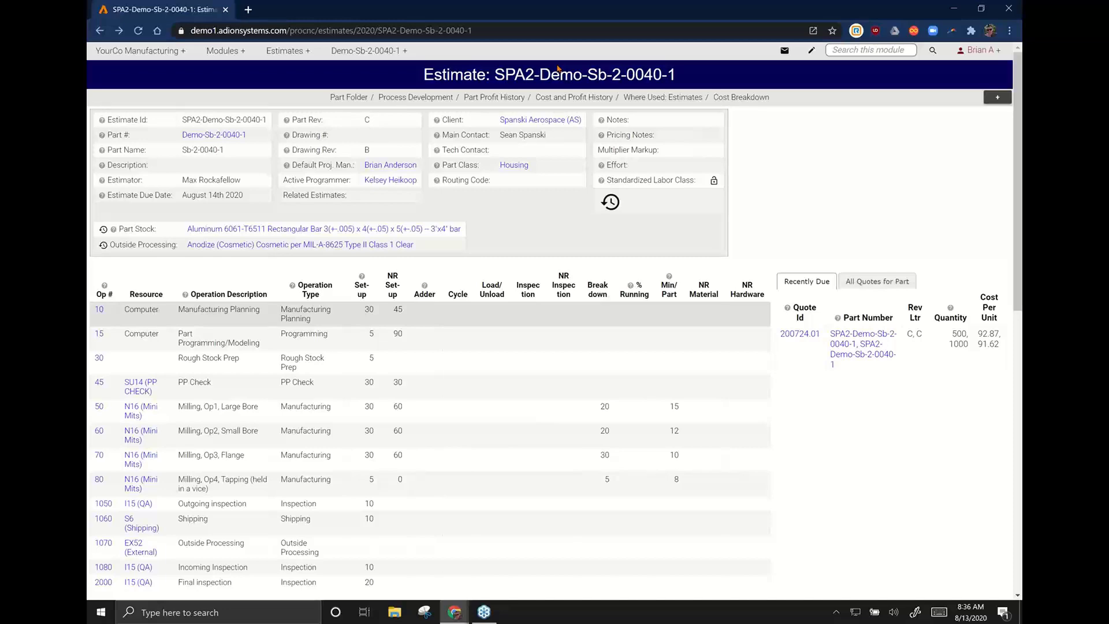
- Open the estimate's cost breakdown to examine its labor rates, times and processing costs
left_click_drag(587, 9, 587, 34)
left_click(812, 34)
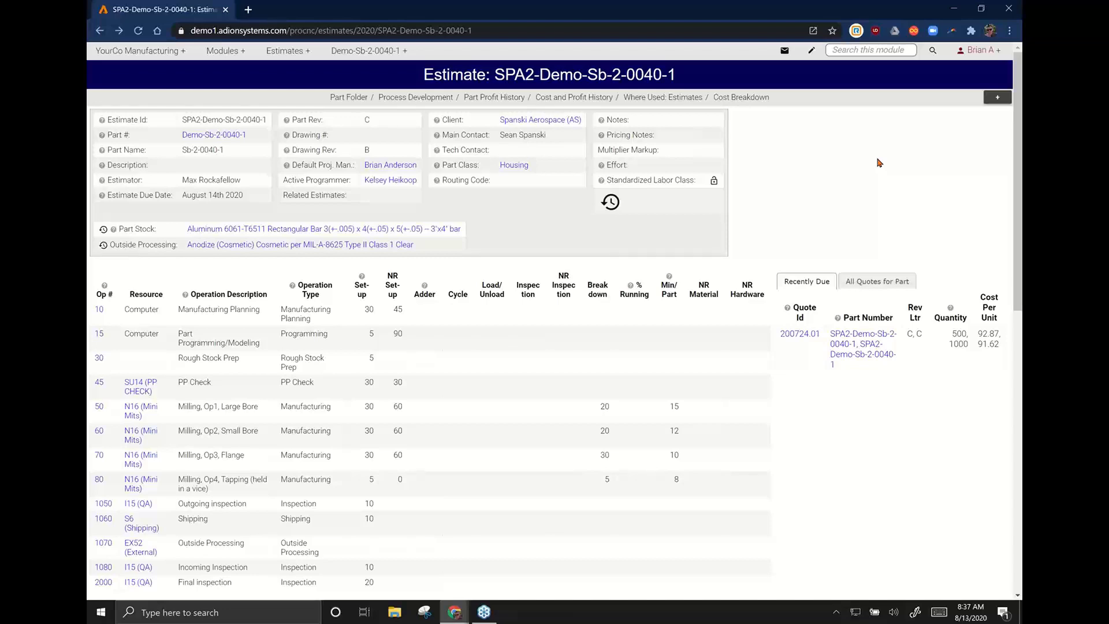
left_click(745, 97)
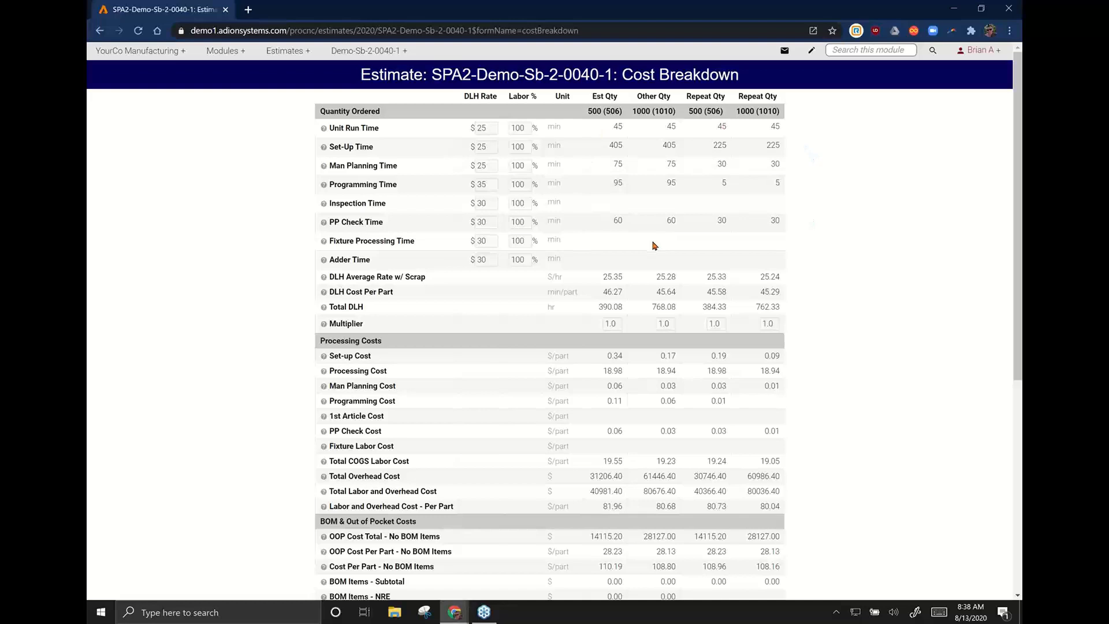
- Compare the estimated and repeat quantities in the cost breakdown, along with their set-up times
left_click_drag(584, 113, 681, 118)
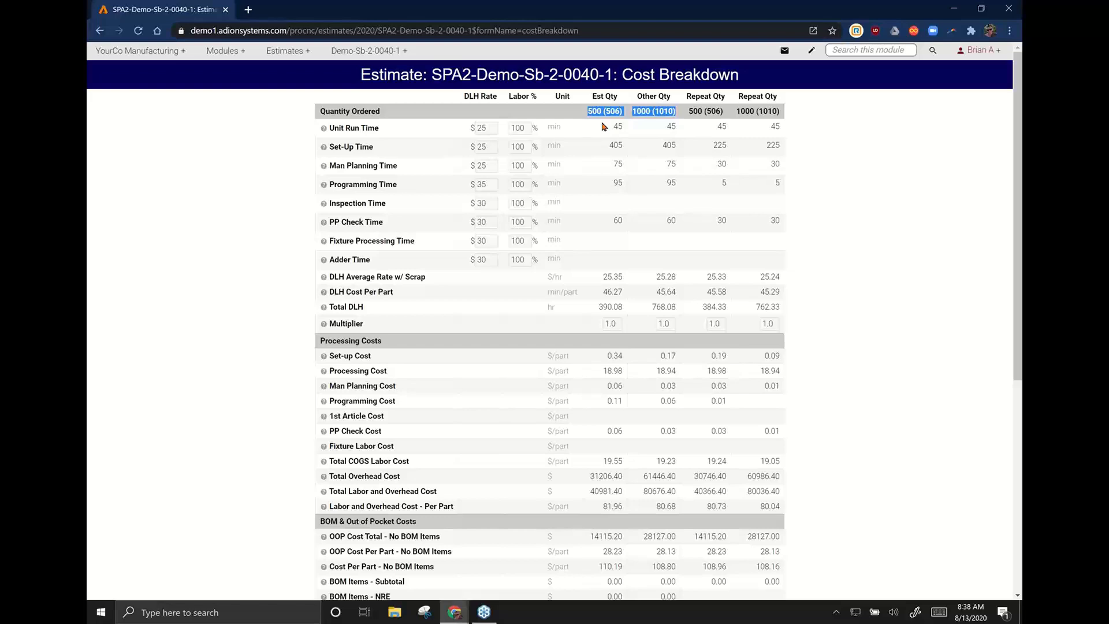
left_click_drag(623, 146, 617, 145)
mouse_move(718, 146)
left_mouse_down()
mouse_move(727, 151)
mouse_move(710, 154)
left_mouse_up()
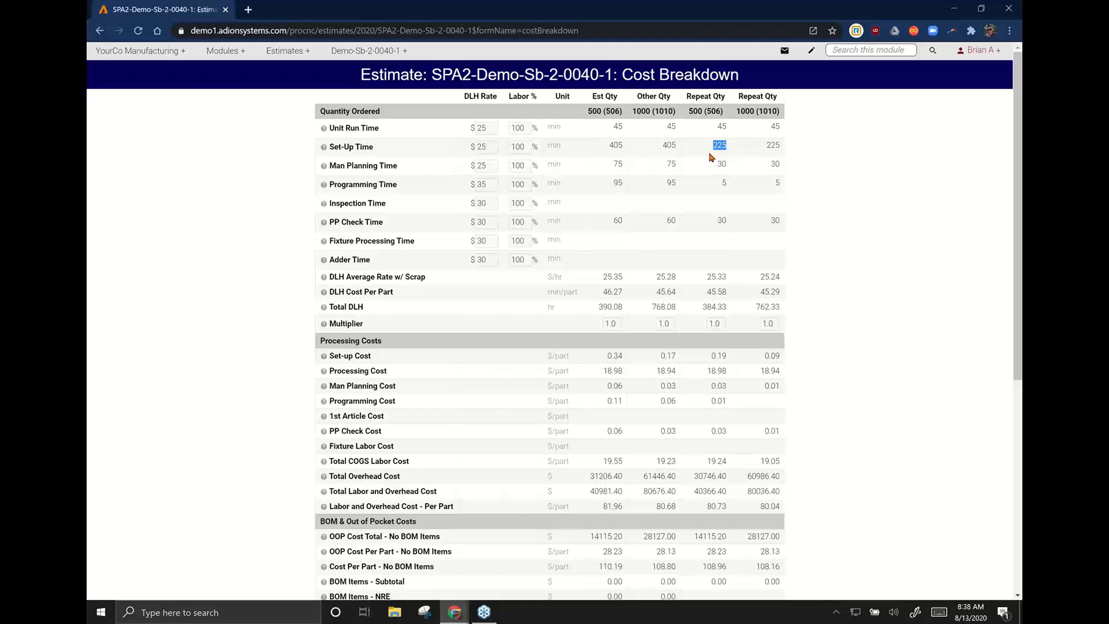
left_click(683, 319)
scroll(909, 389, "down", 1)
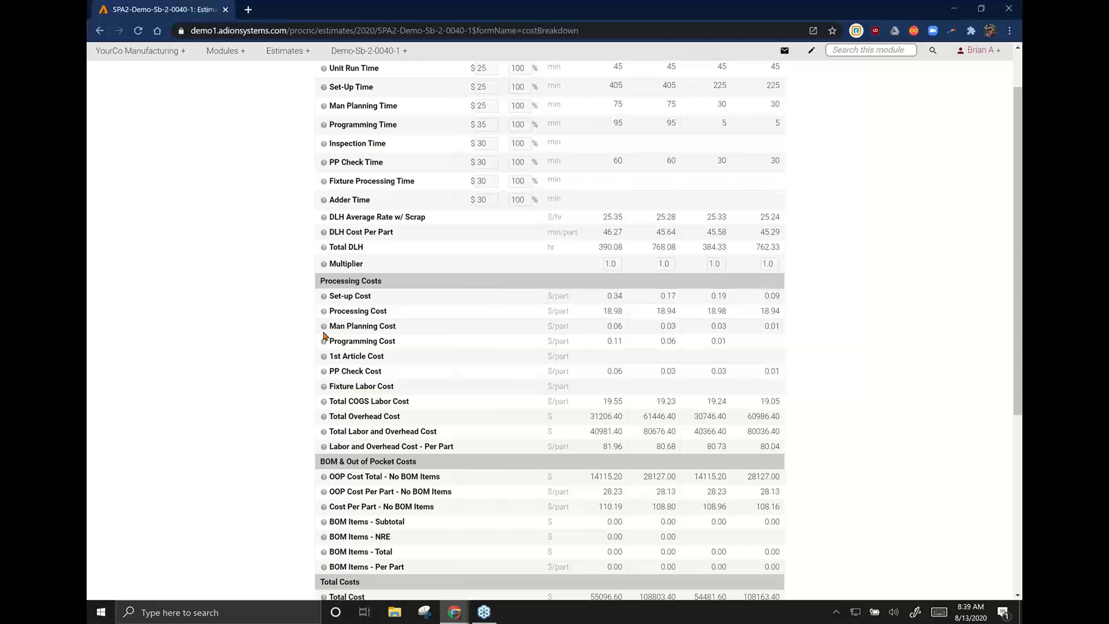
- Review the cost breakdown's total labor hours, overhead cost, profit and price rows, including the overhead allocation and base profit markup
double_click(610, 247)
left_click_drag(589, 415, 621, 415)
scroll(635, 417, "down", 5)
left_click_drag(544, 520, 524, 522)
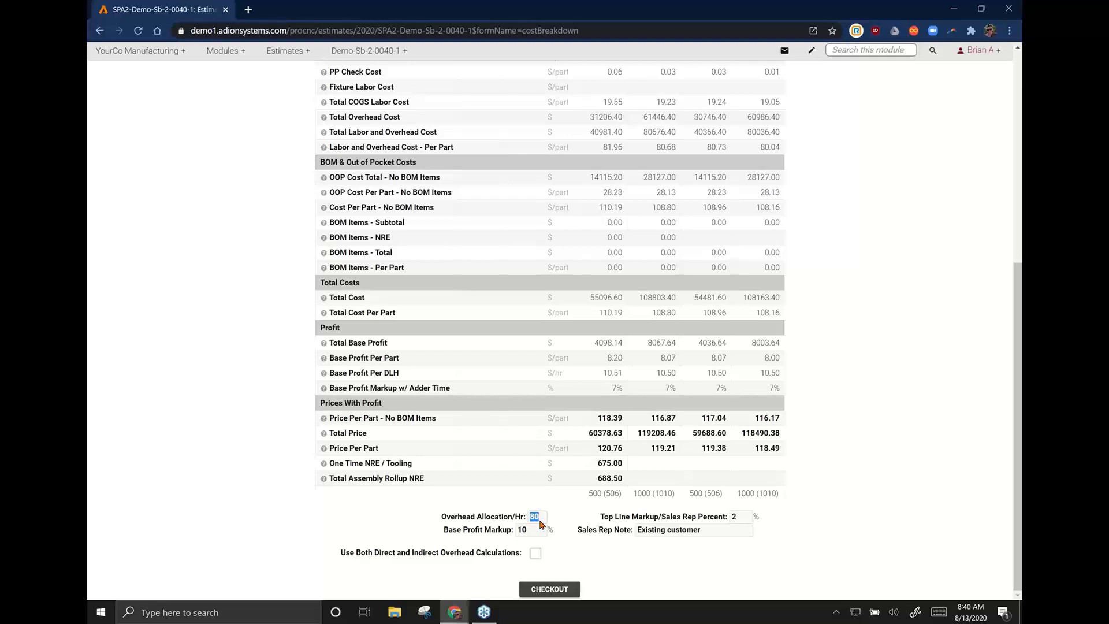
scroll(618, 353, "up", 2)
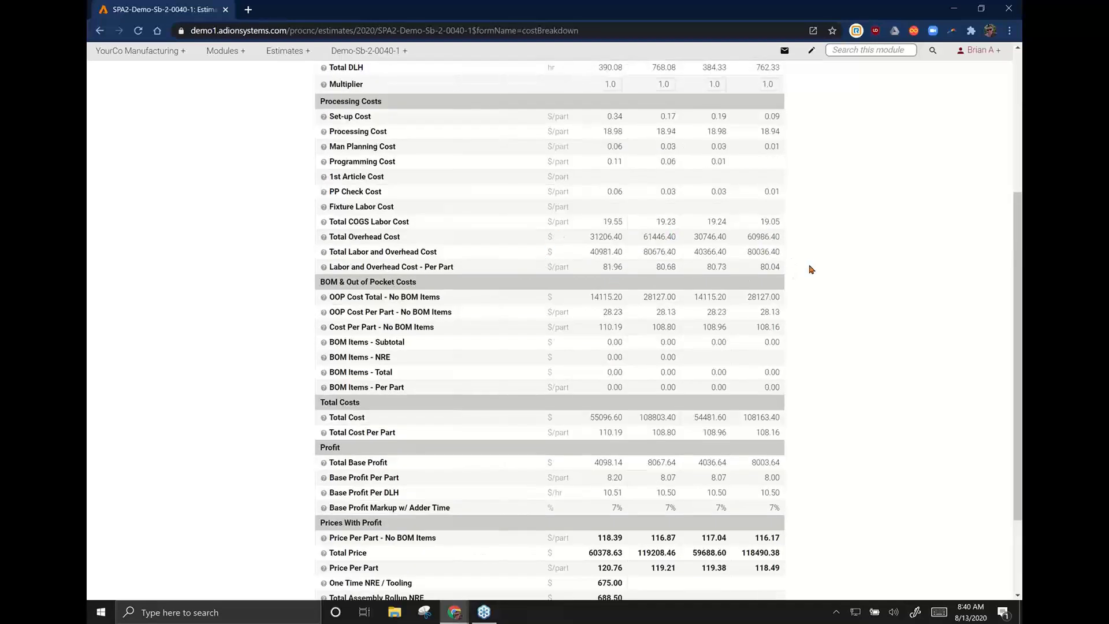
scroll(810, 269, "down", 1)
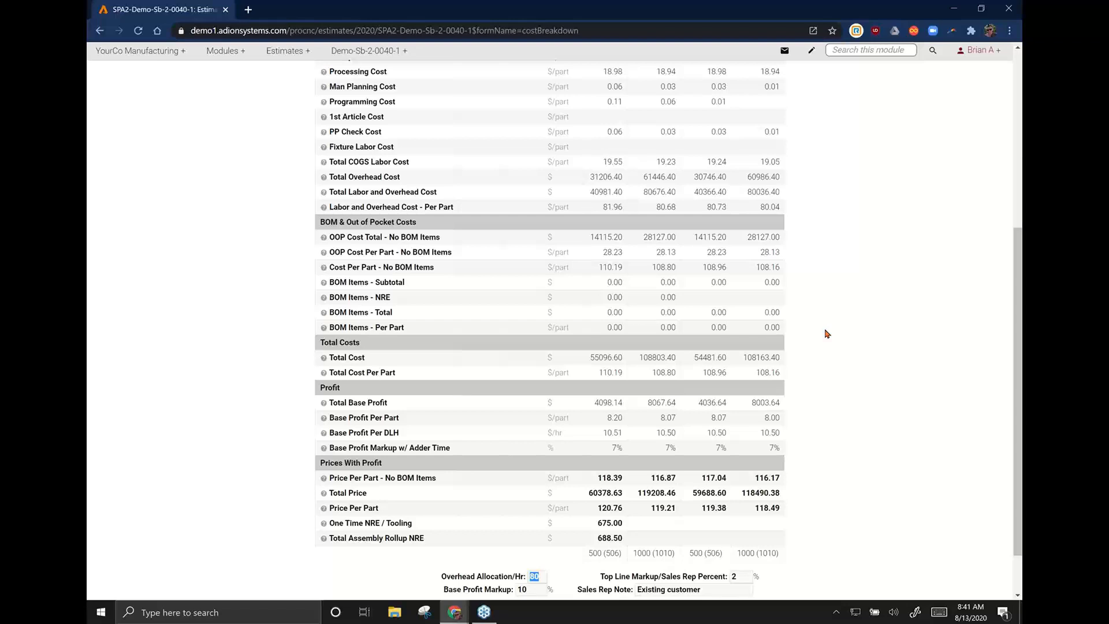
scroll(826, 331, "down", 1)
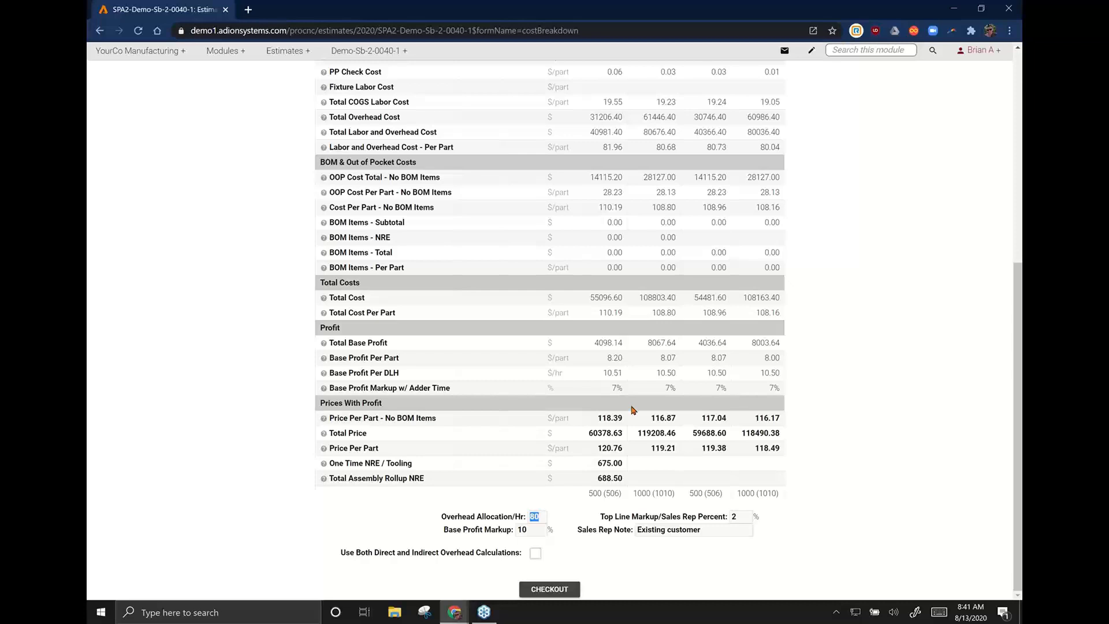
left_click_drag(457, 394, 331, 391)
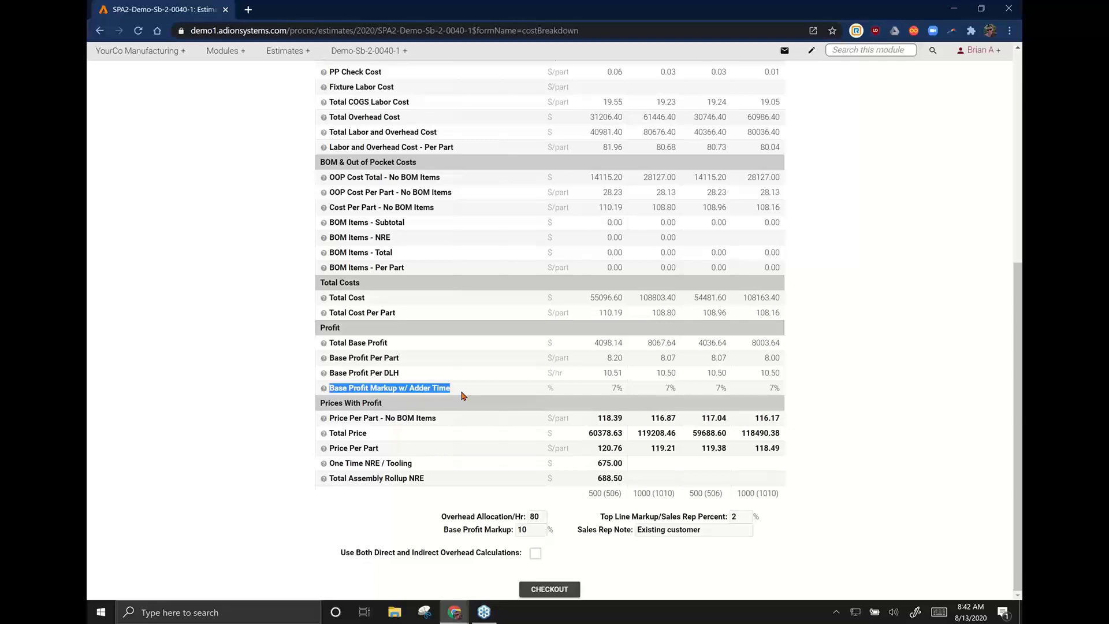
- Check out the cost breakdown and try a base profit markup of 15% with an overhead allocation of 75 per hour
left_click(550, 591)
scroll(557, 566, "down", 6)
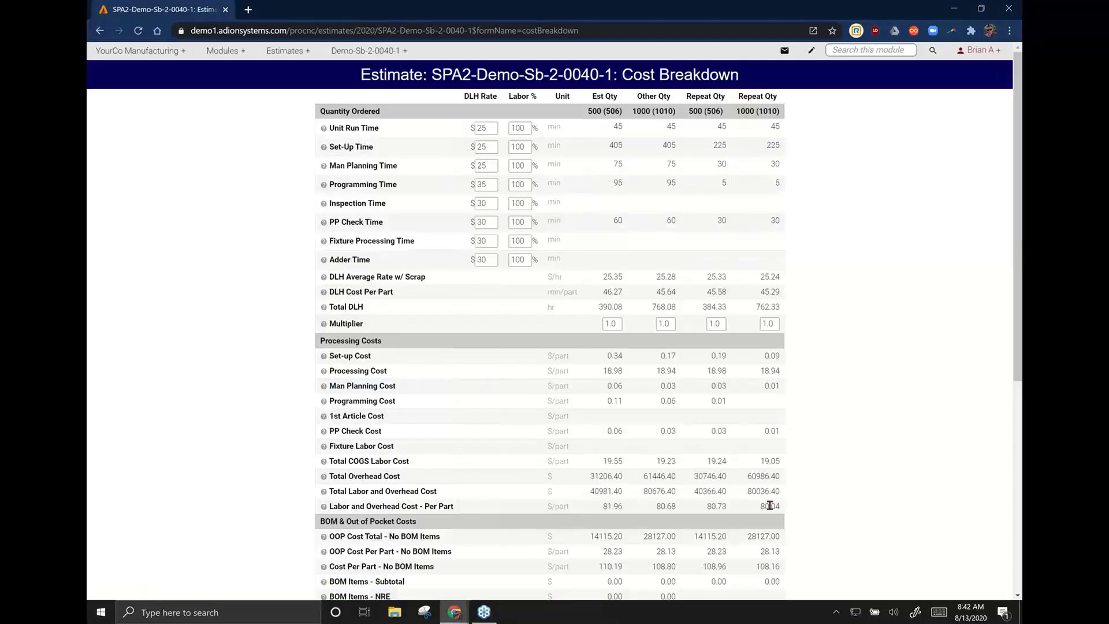
double_click(514, 533)
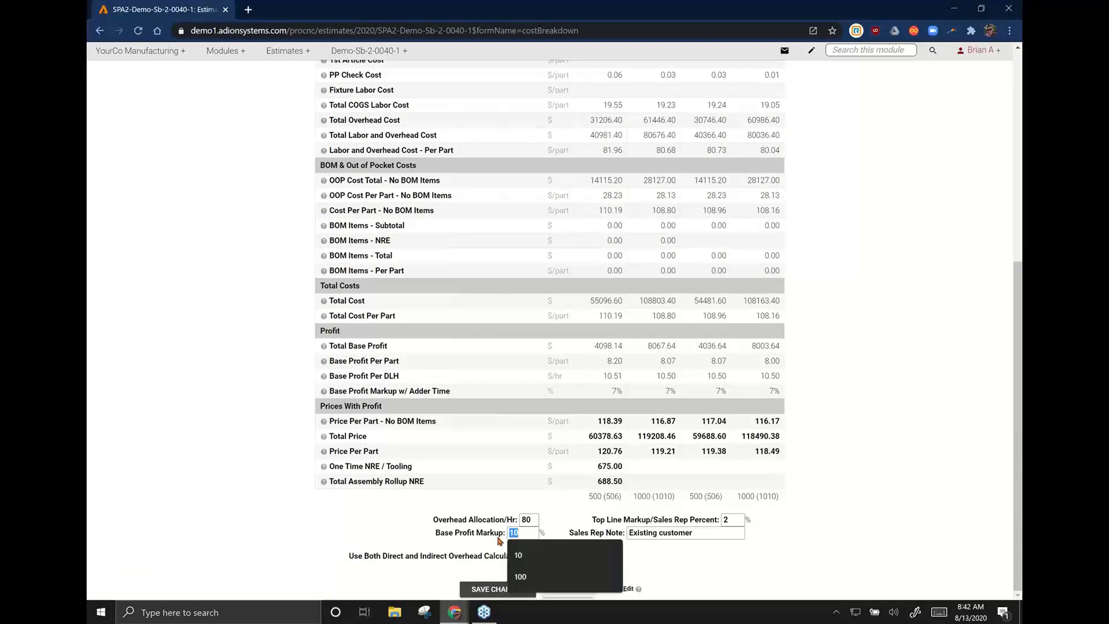
type("15")
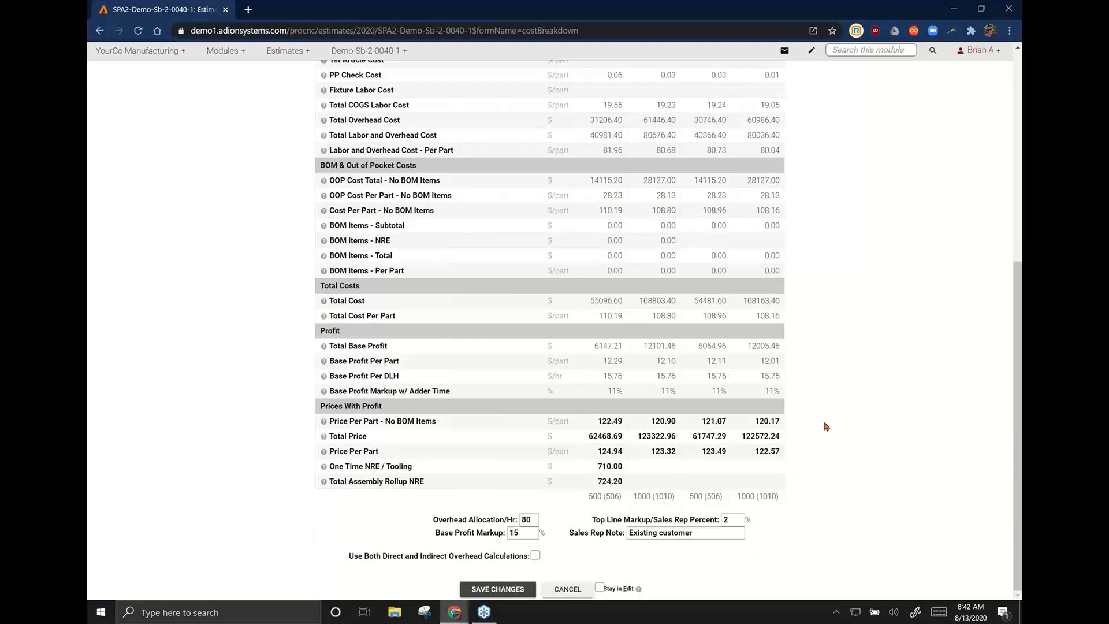
double_click(526, 520)
type("75")
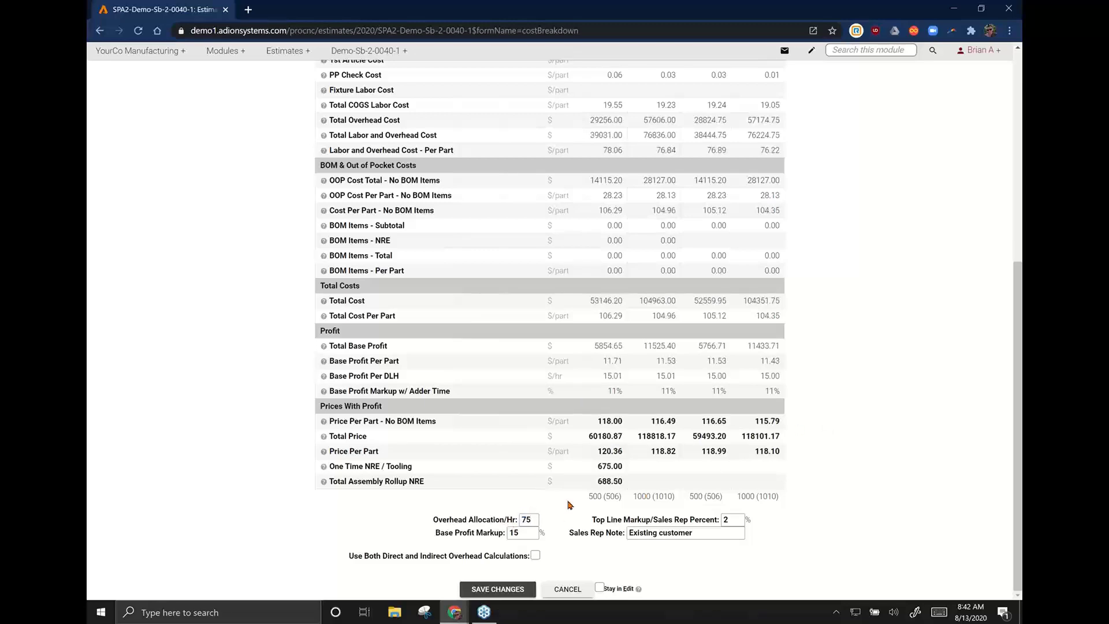
- Try a multiplier of 1.1 for the 500-piece estimated quantity
scroll(616, 331, "up", 6)
left_click(616, 325)
key("BackSpace")
type("1.1")
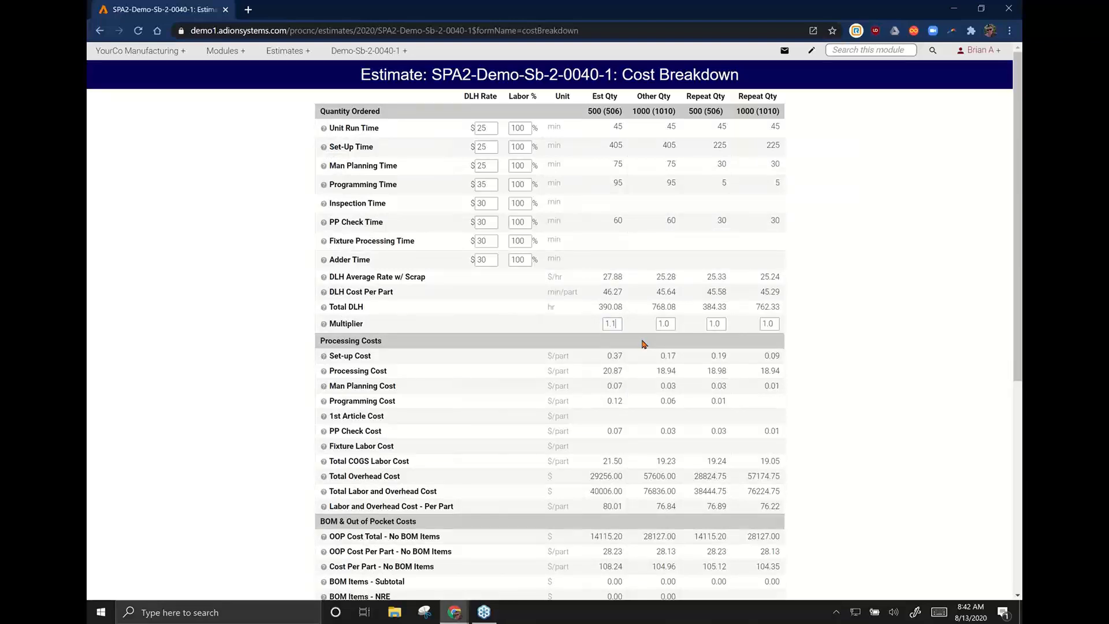
- Review the recalculated part prices and one-time NRE cost, and discard the unsaved cost breakdown changes
scroll(641, 347, "down", 4)
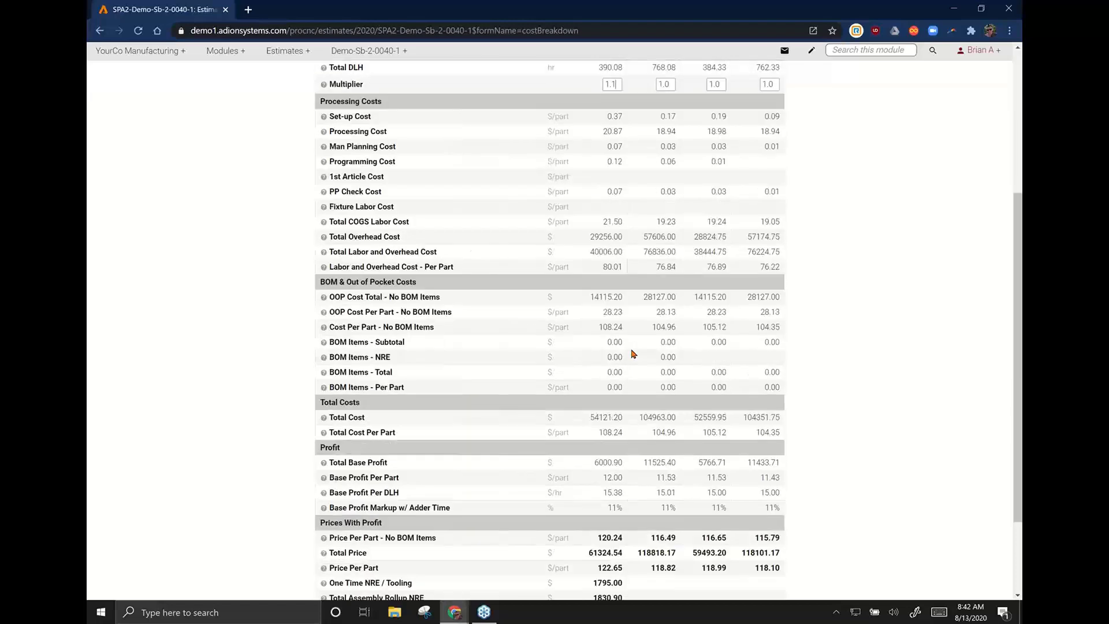
scroll(699, 408, "down", 3)
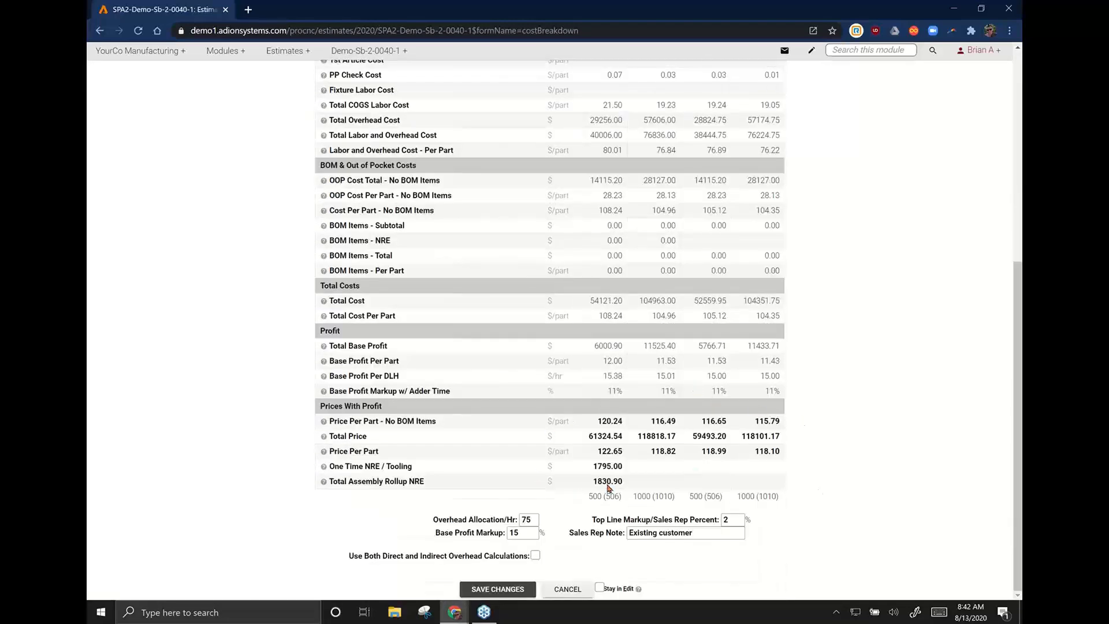
double_click(610, 451)
left_click_drag(650, 451, 784, 457)
left_click_drag(590, 467, 638, 480)
left_click(578, 591)
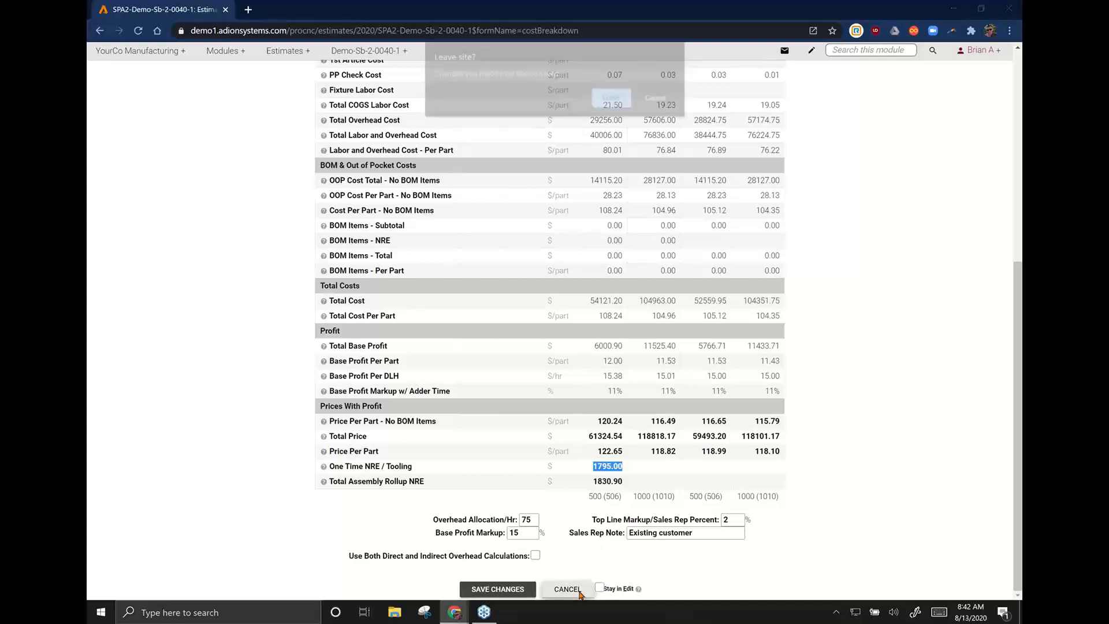
left_click(619, 101)
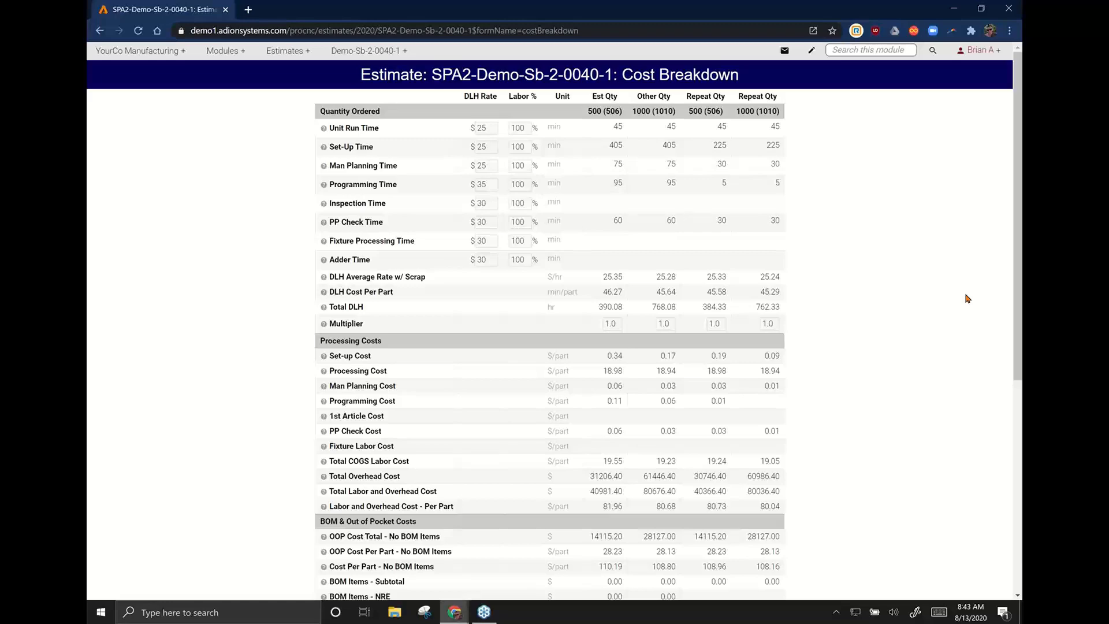
- Look over the restored cost breakdown, return to the estimate and open its existing quote for 500 and 1000 pieces
scroll(935, 332, "down", 5)
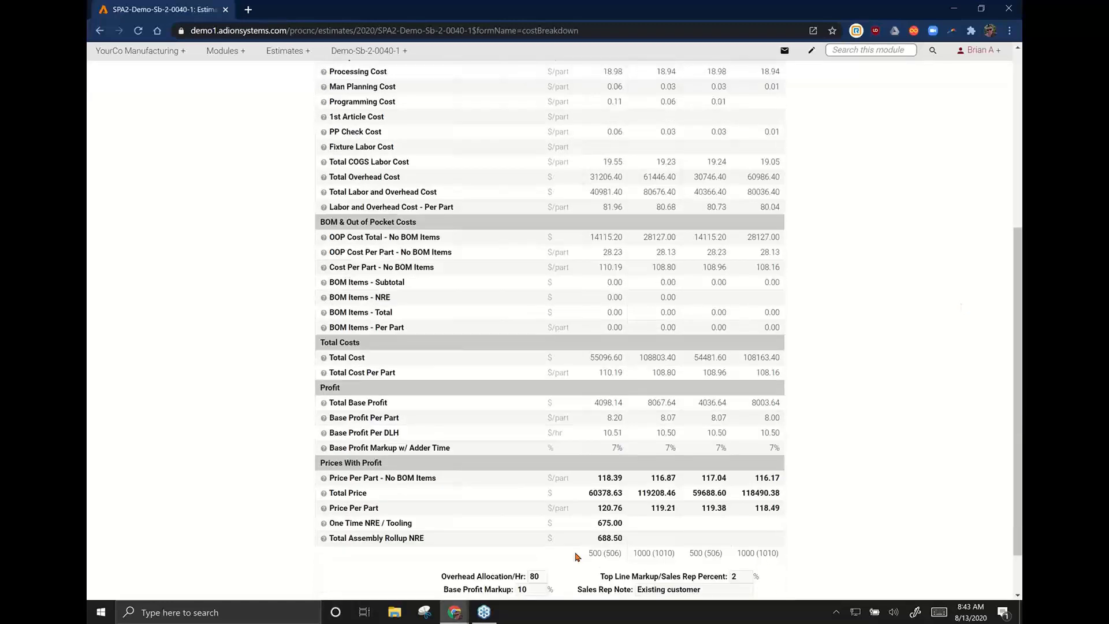
scroll(701, 341, "up", 4)
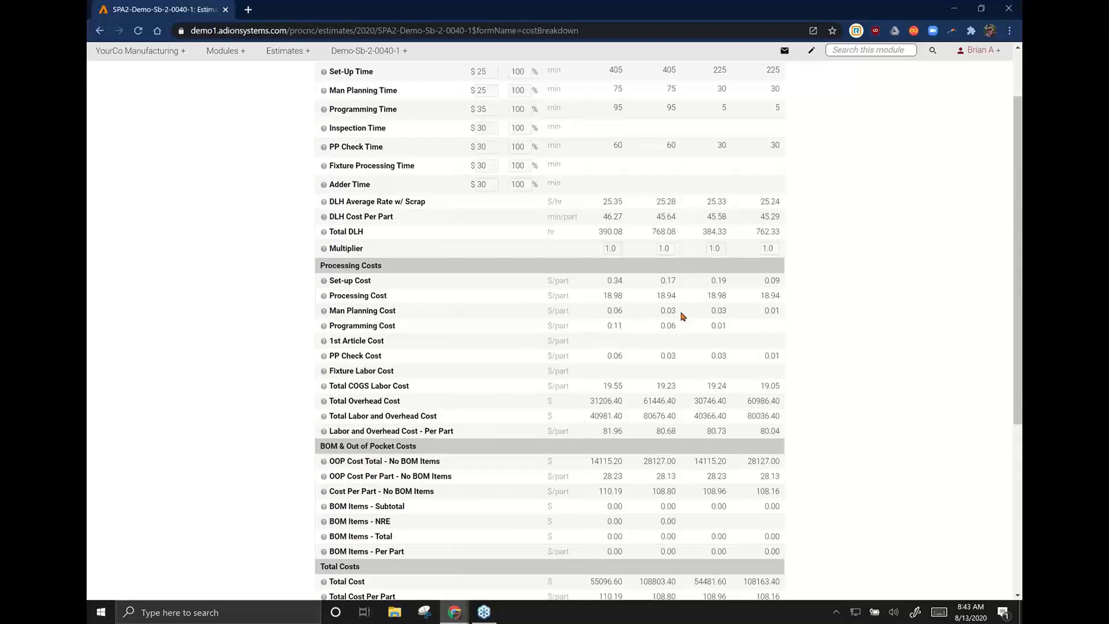
scroll(684, 316, "up", 2)
left_click(559, 79)
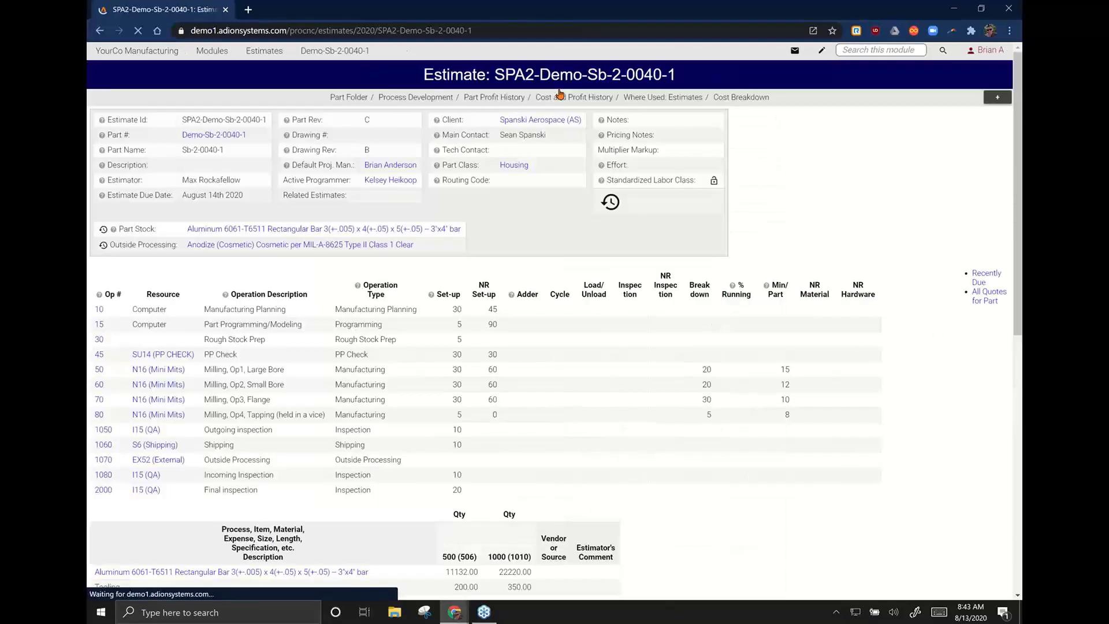
left_click(991, 99)
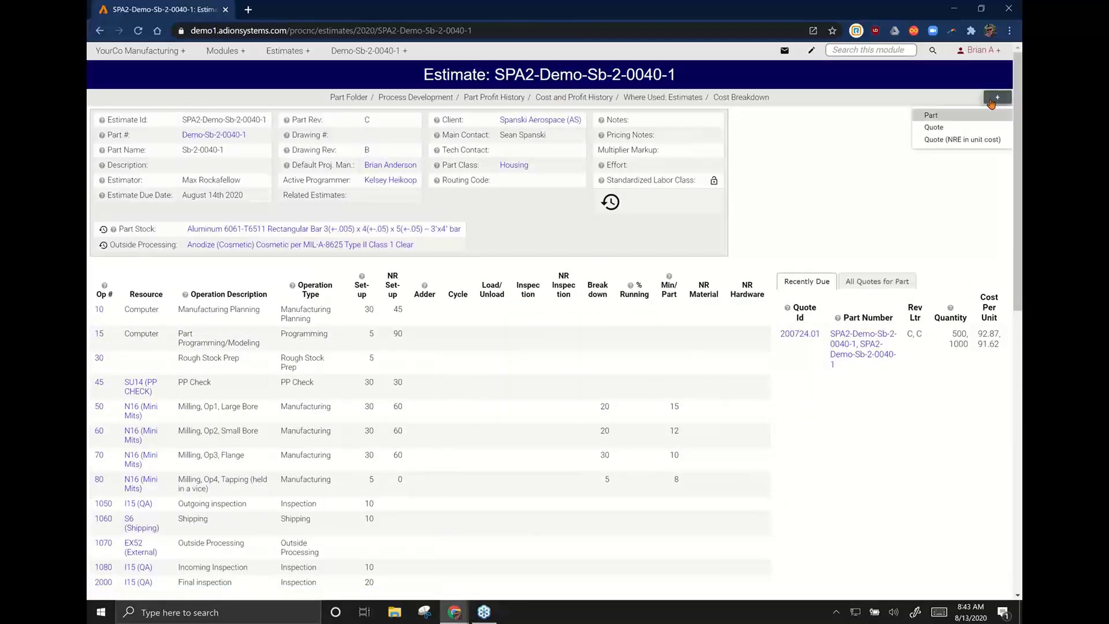
left_click(994, 146)
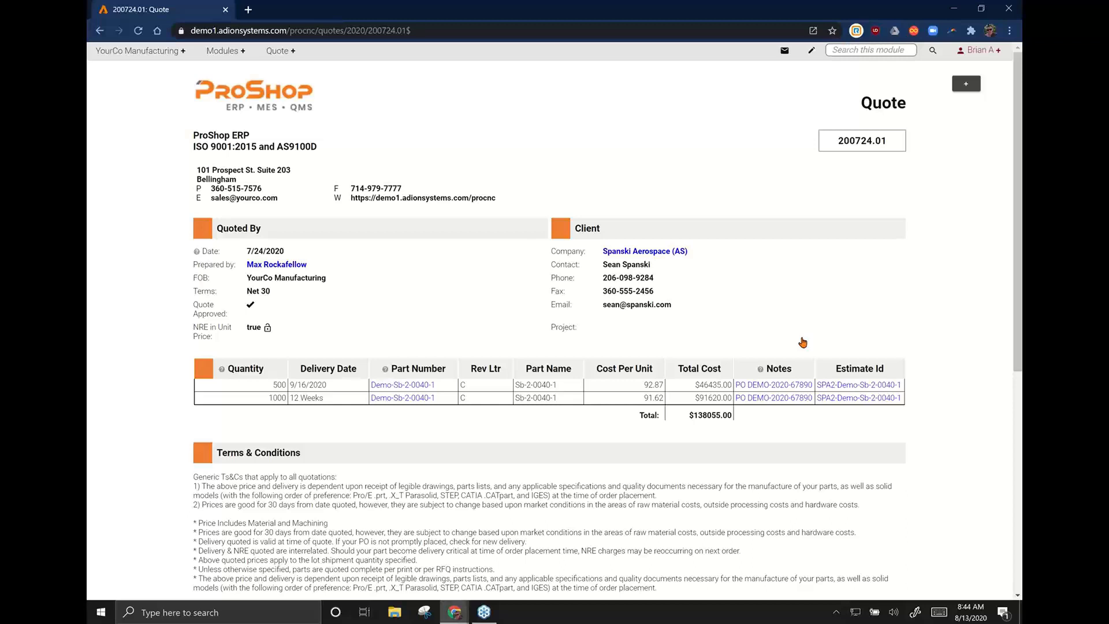
- Examine the quantities and delivery dates on the quote's two lines
left_click_drag(321, 387, 301, 395)
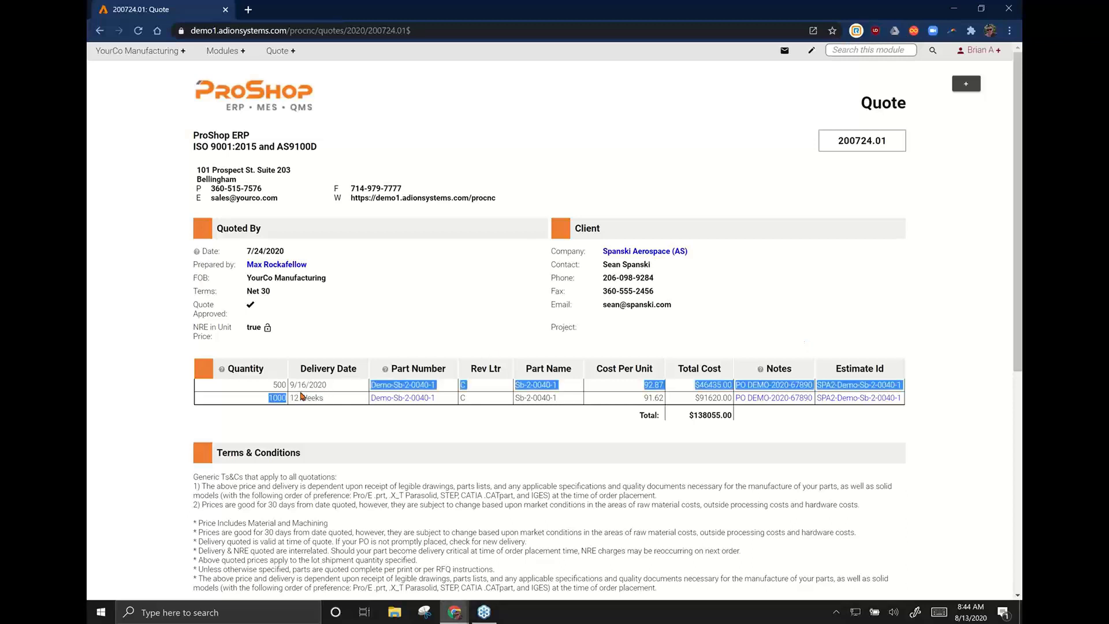
left_click(341, 389)
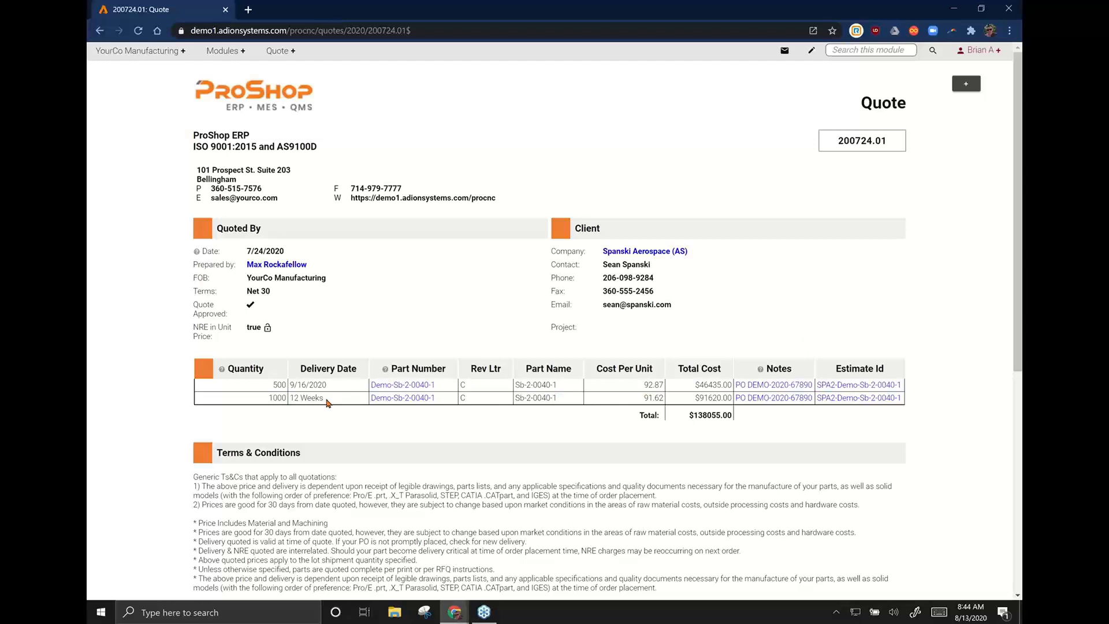
left_click_drag(327, 403, 290, 399)
left_click(341, 417)
- Open the printer-friendly version of the quote and dismiss its print dialog
left_click(118, 51)
left_click(118, 127)
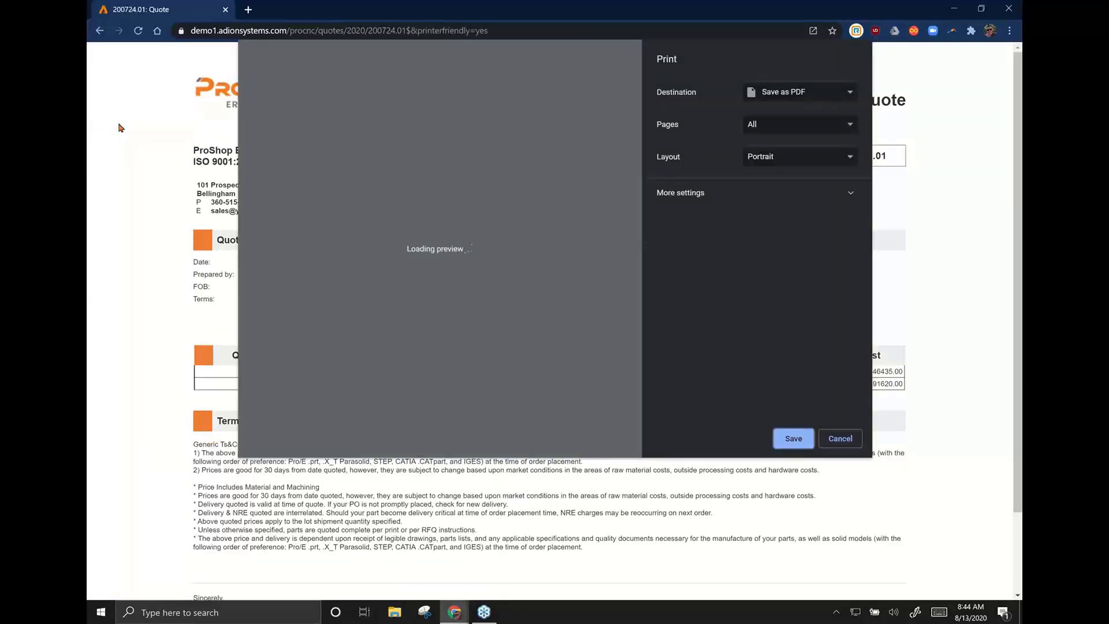
key("Escape")
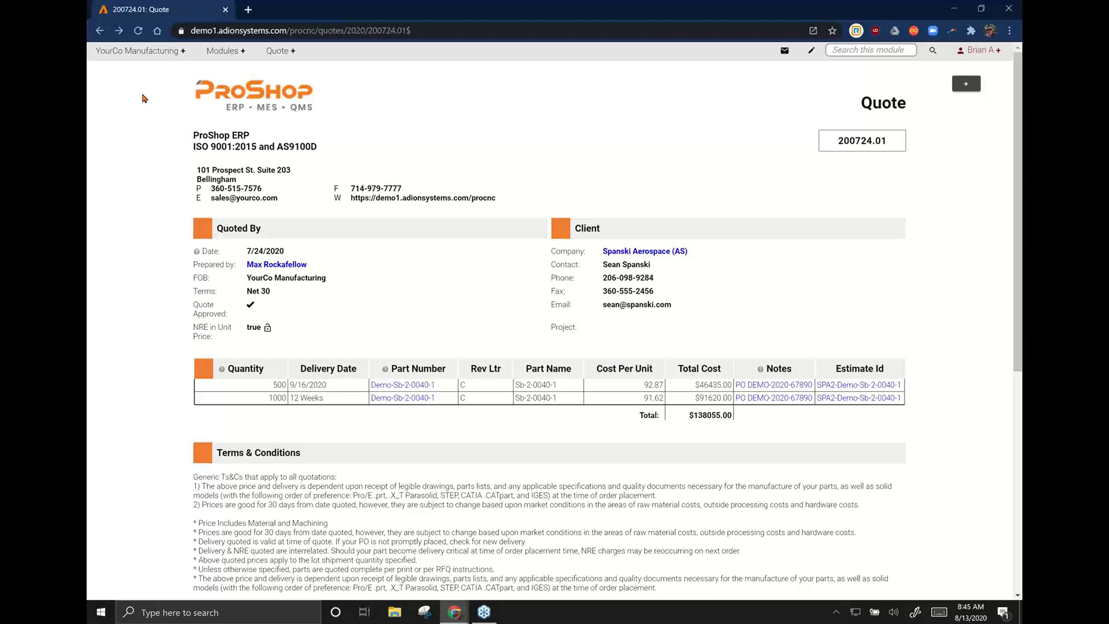
- Open the customer PO linked to the quote, go to its first line's part and view the V552-2D-2018.pdf drawing
left_click(774, 386)
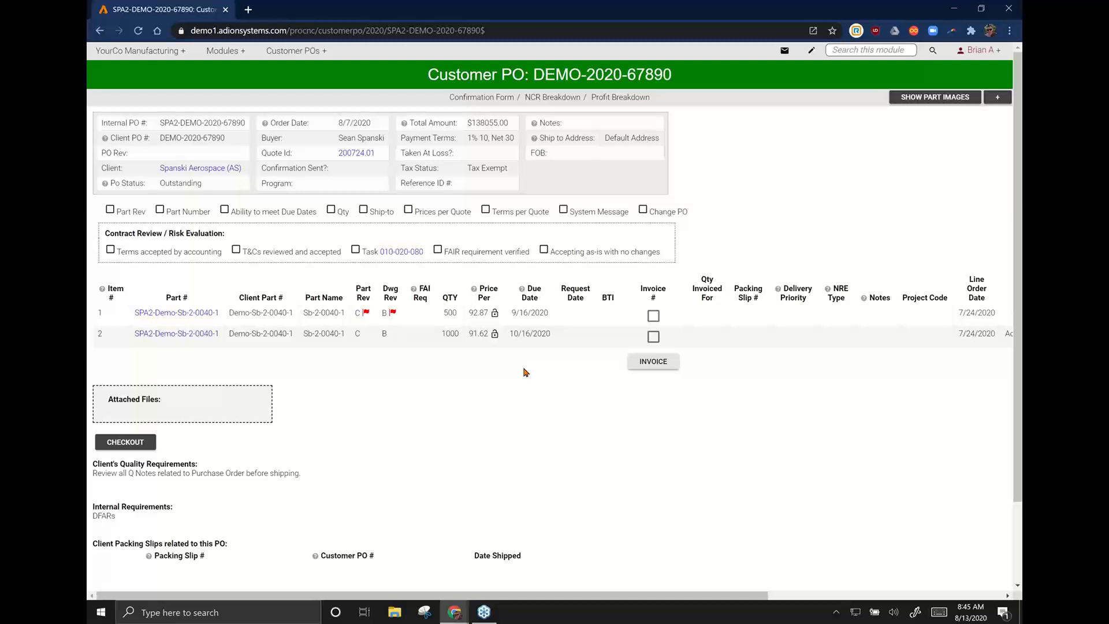
left_click(176, 313)
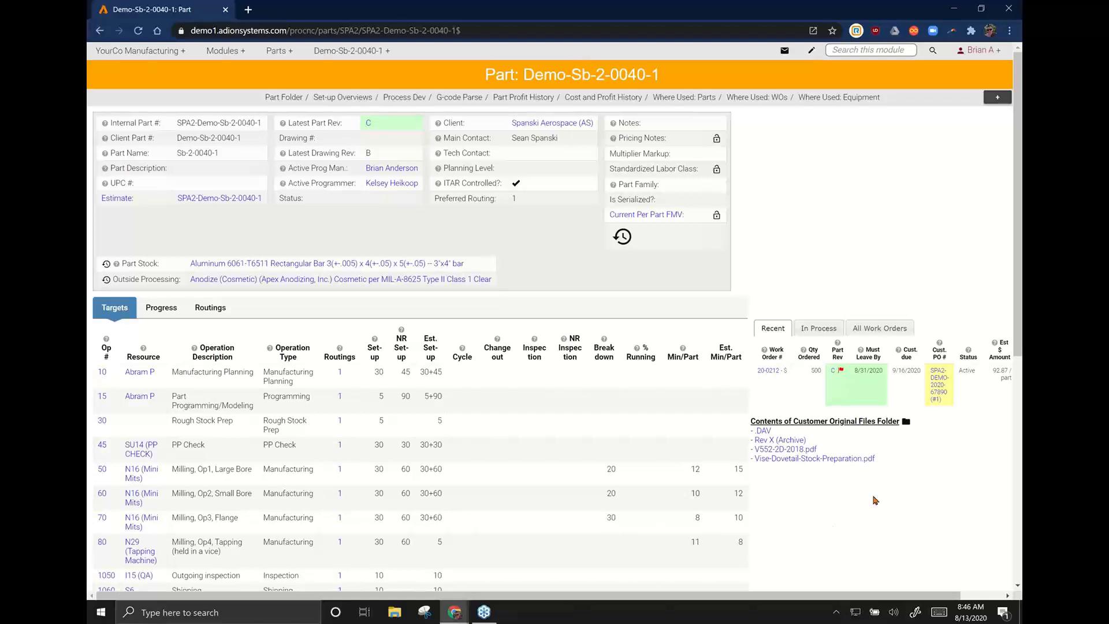
left_click(767, 453)
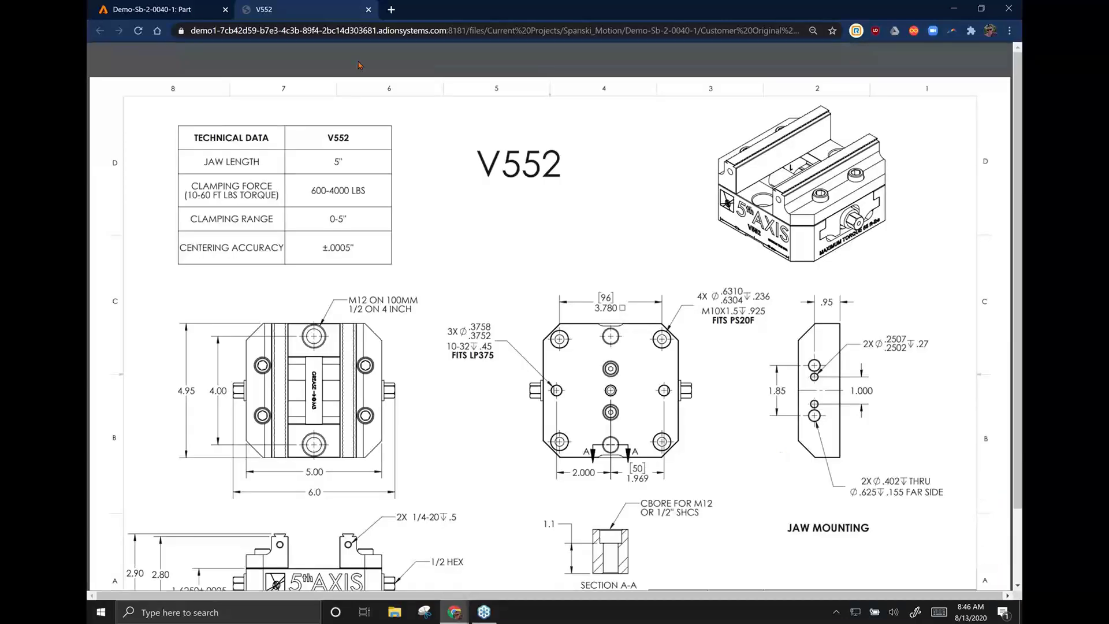
left_click(367, 10)
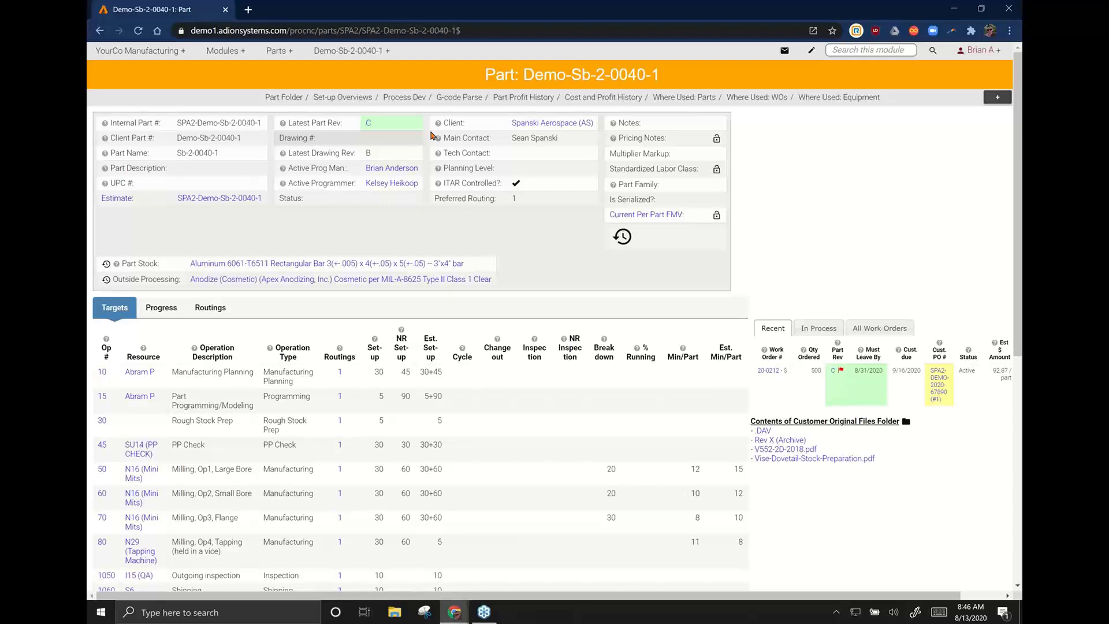
- Return to the customer PO and create a work order for its 1000-piece line, submitting it with the prefilled values
left_click(99, 30)
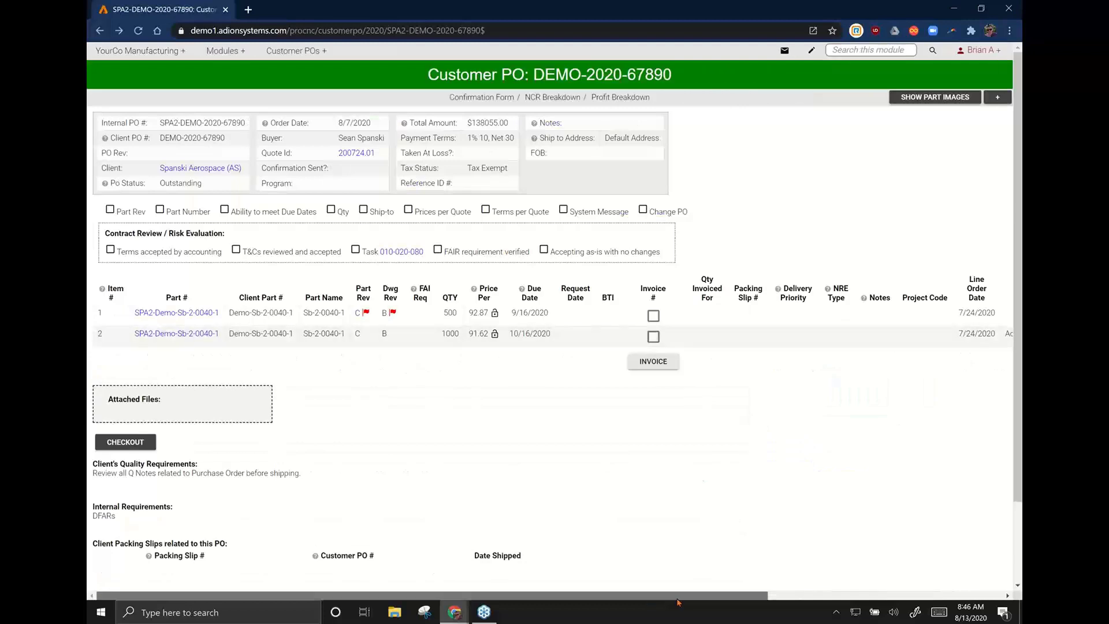
left_click_drag(678, 595, 925, 596)
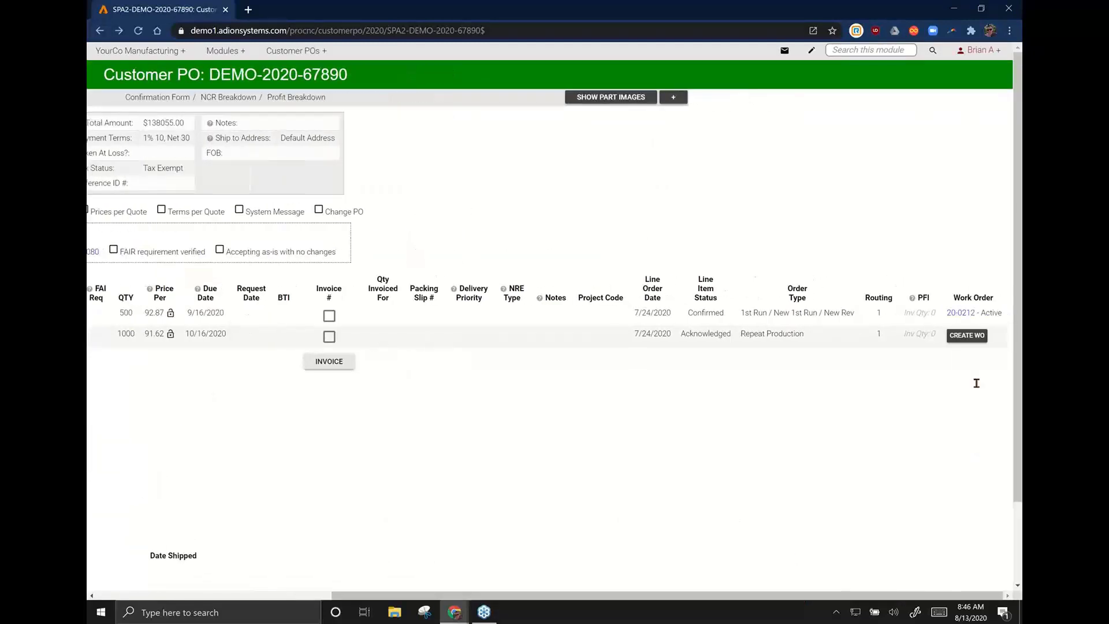
left_click(964, 336)
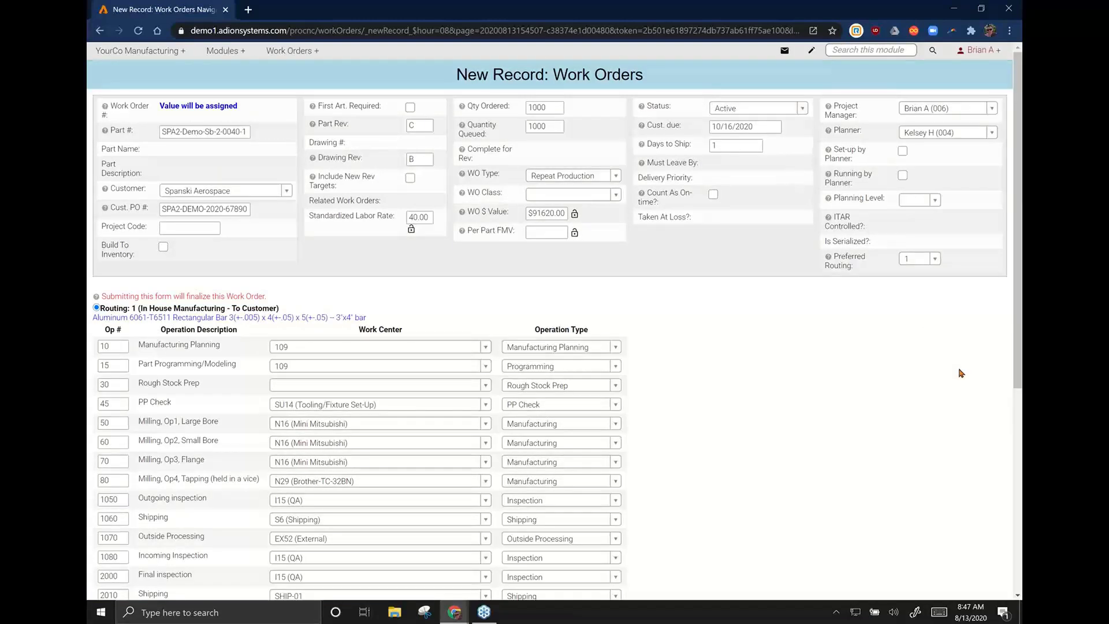
key("Return")
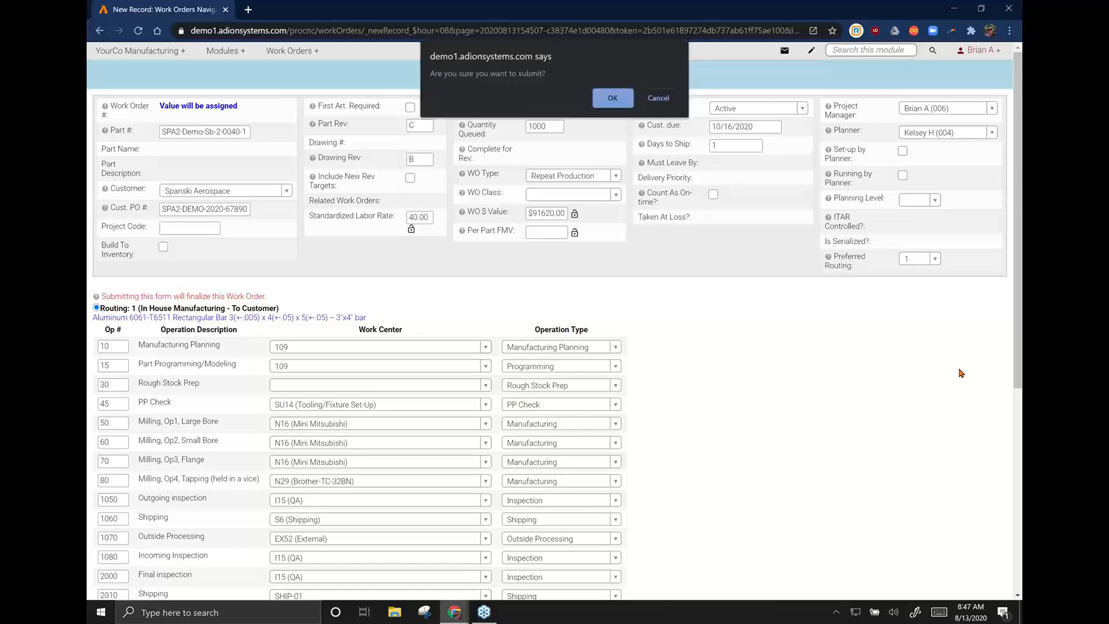
key("Return")
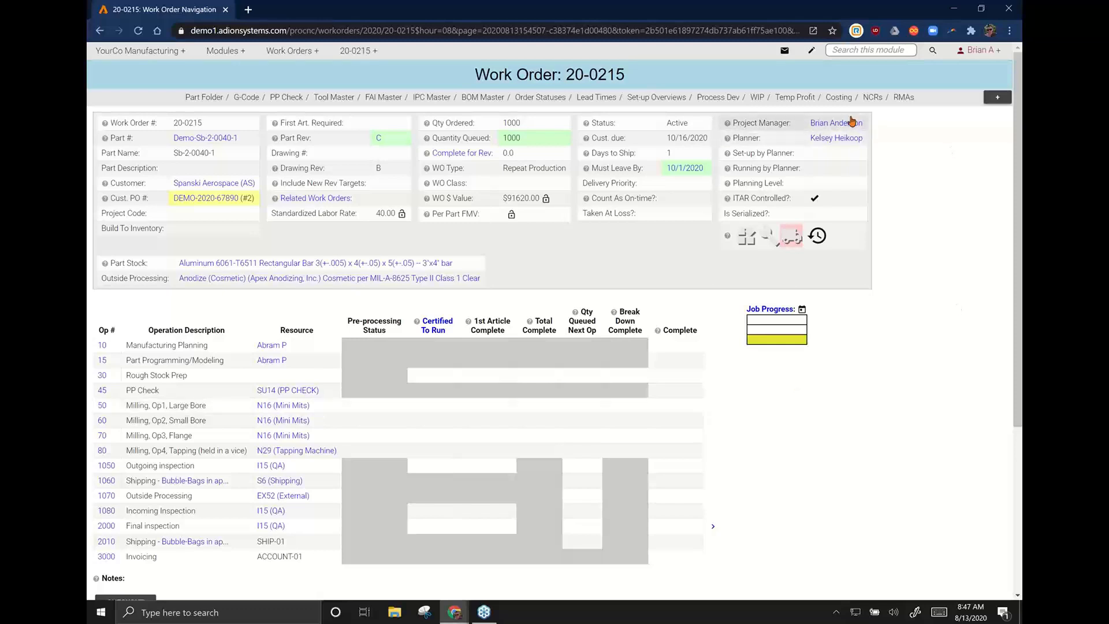
- Open the messaging inbox and follow the Project Manager Alert message back to the newly created work order
mouse_move(840, 141)
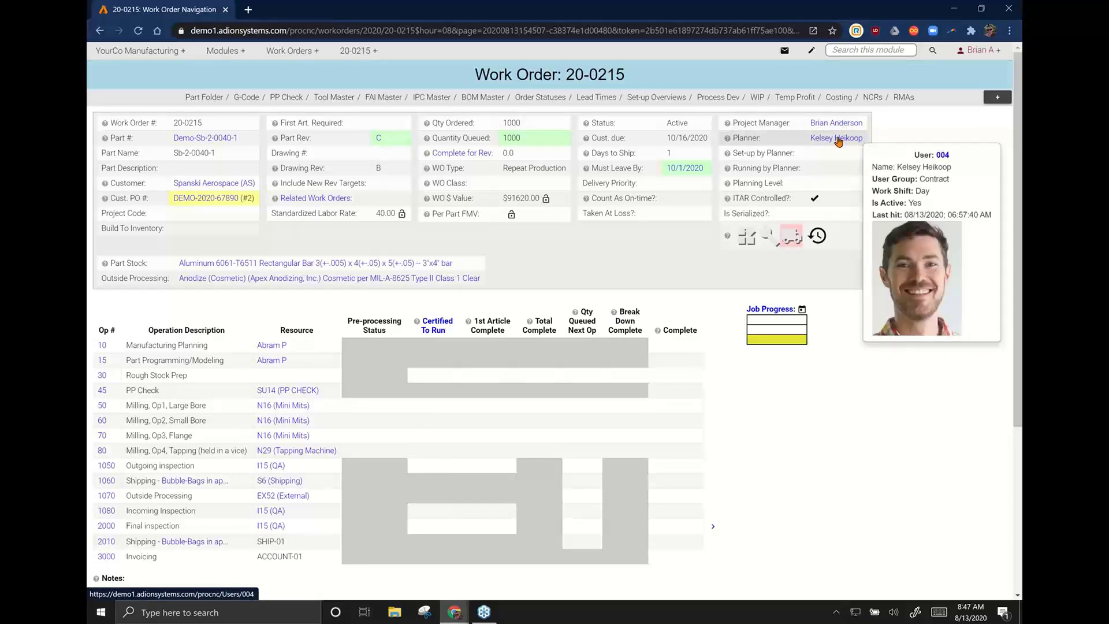
left_click(785, 51)
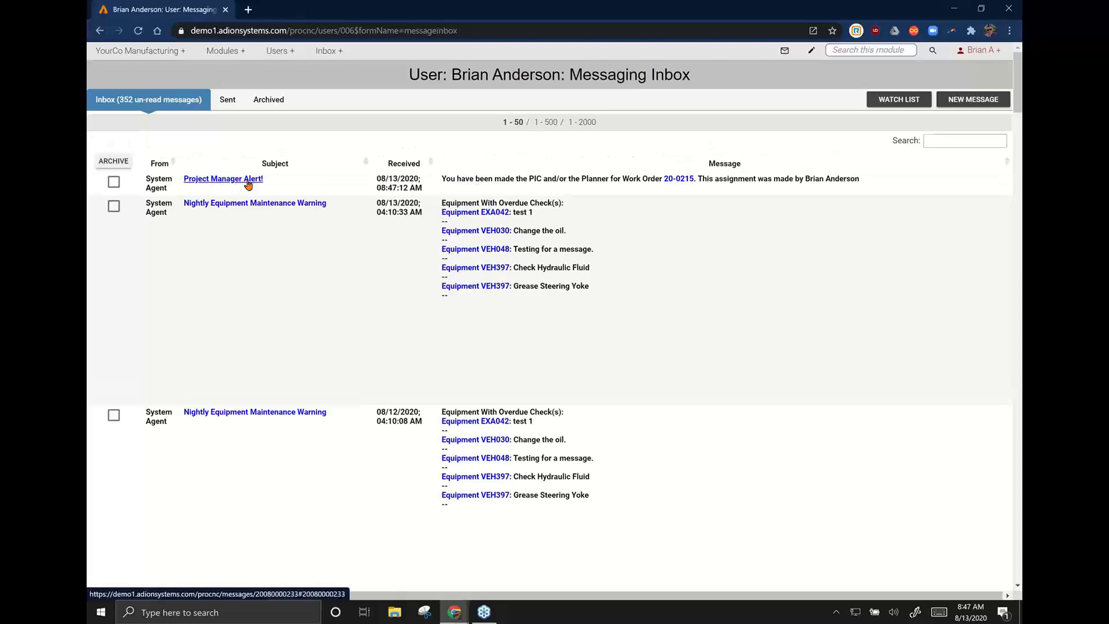
left_click(679, 180)
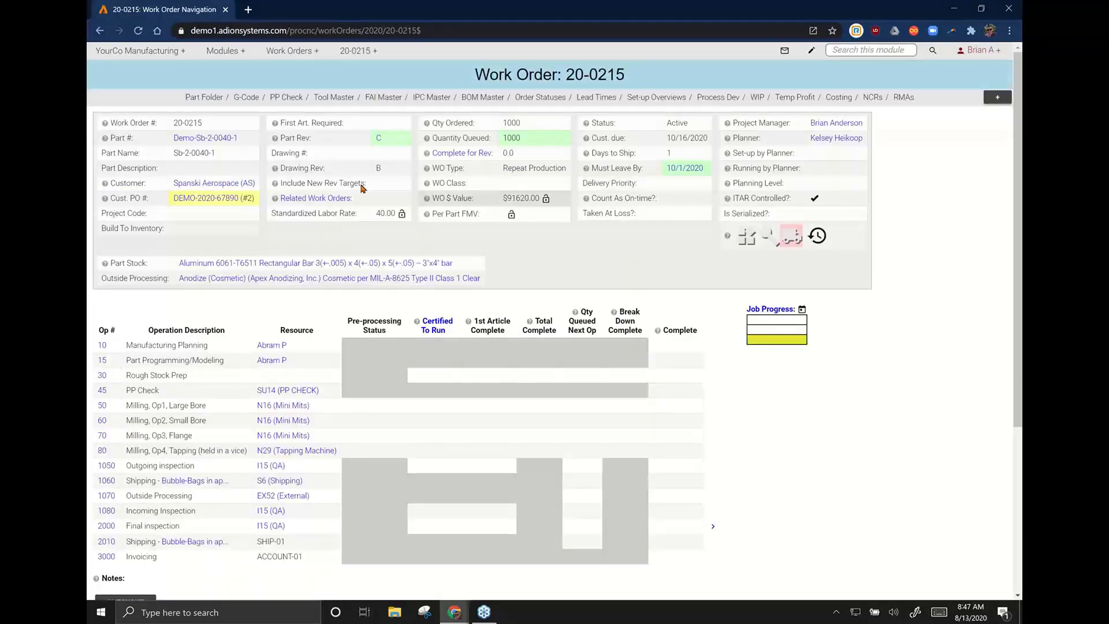
- Open the linked customer PO and go to the work order for its 500-piece line, dismissing the approved-print alert
left_click(207, 198)
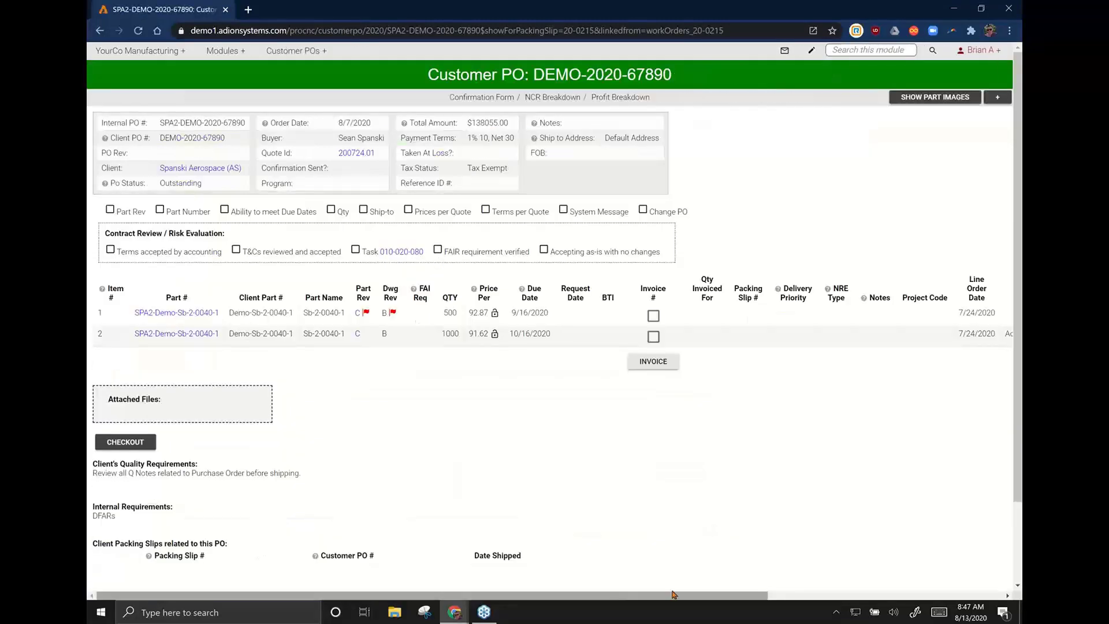
left_click_drag(674, 595, 987, 588)
left_click(961, 313)
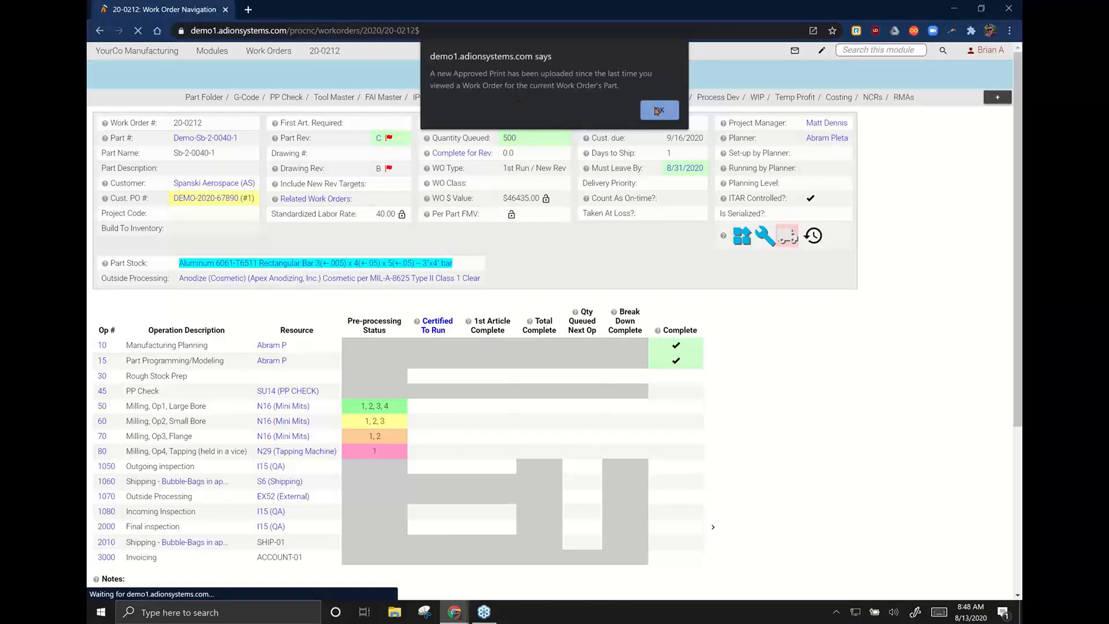
left_click(657, 111)
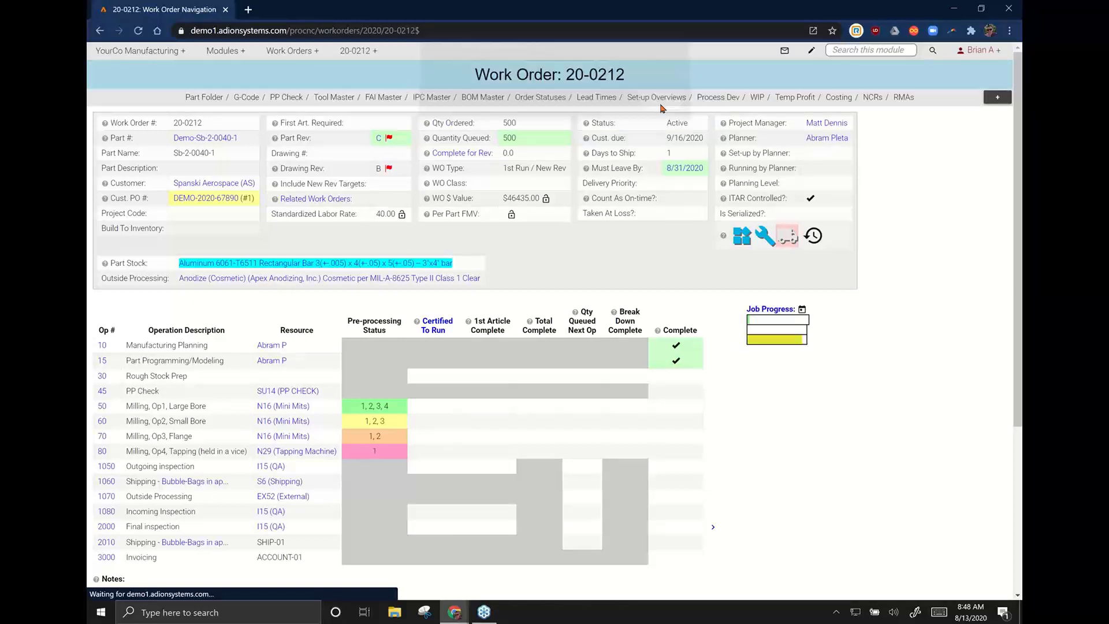
- View the V552 print from the part revision, close it, and check the work order's part stock status
left_click(379, 140)
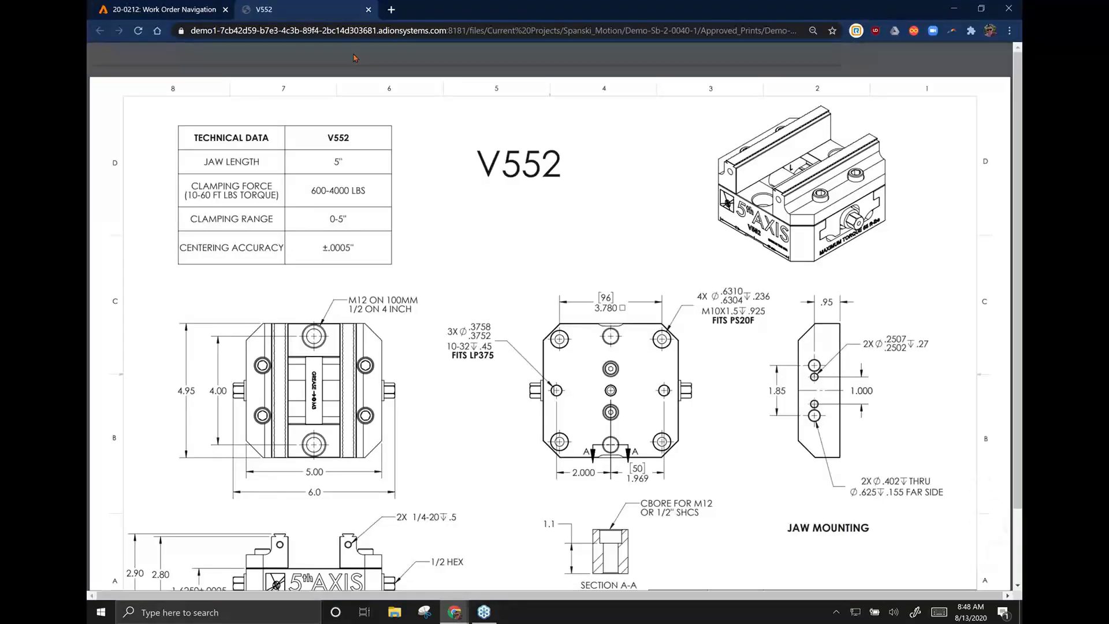
key("ctrl+w")
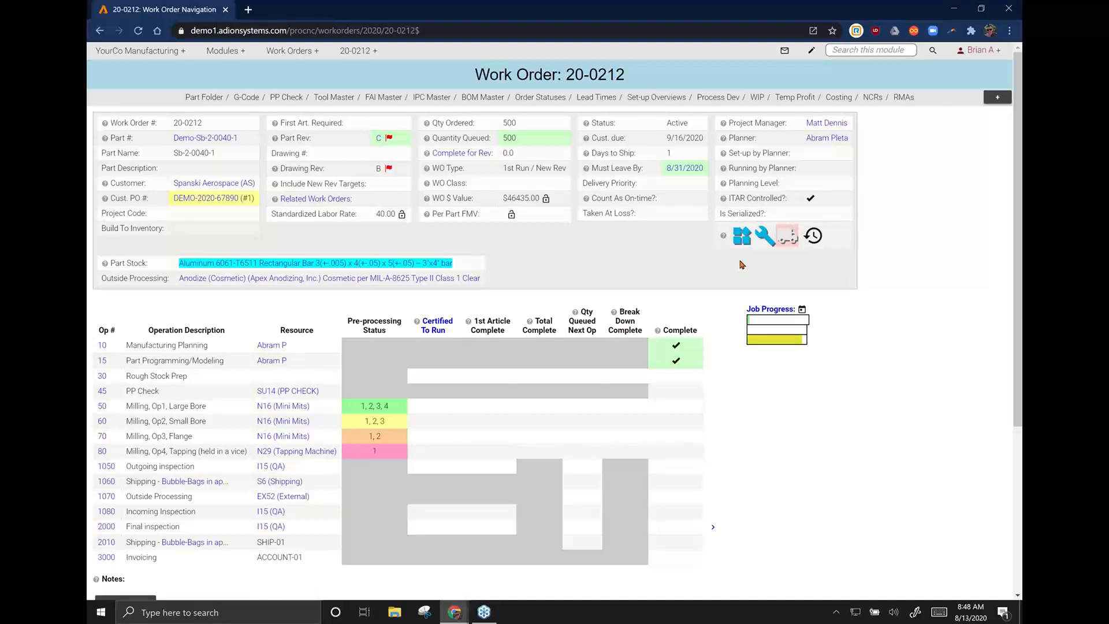
left_click(741, 237)
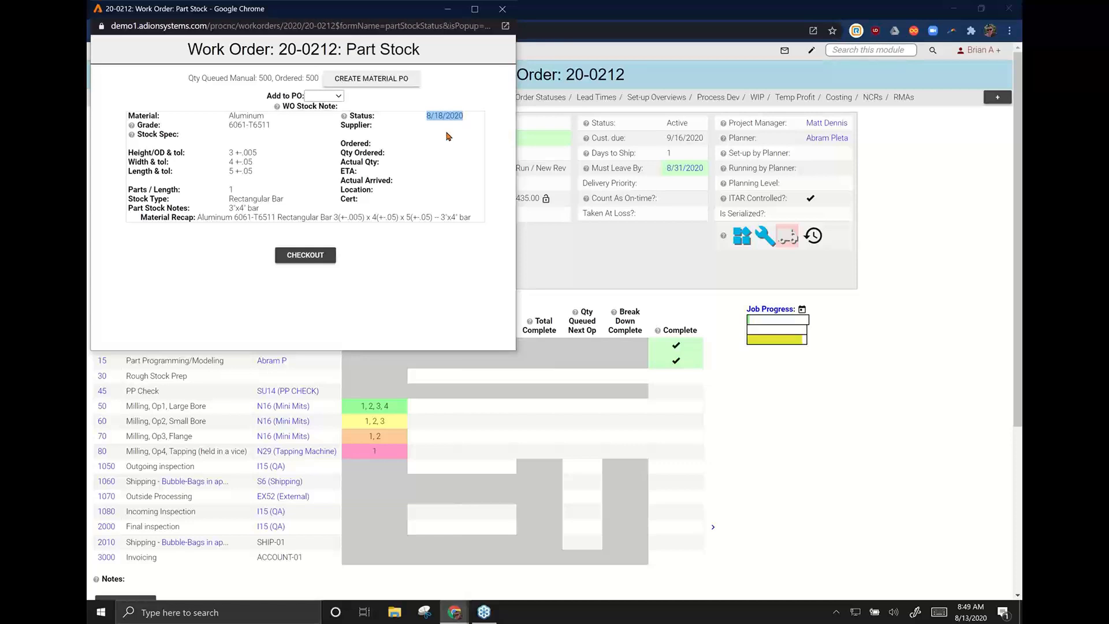
left_click(500, 9)
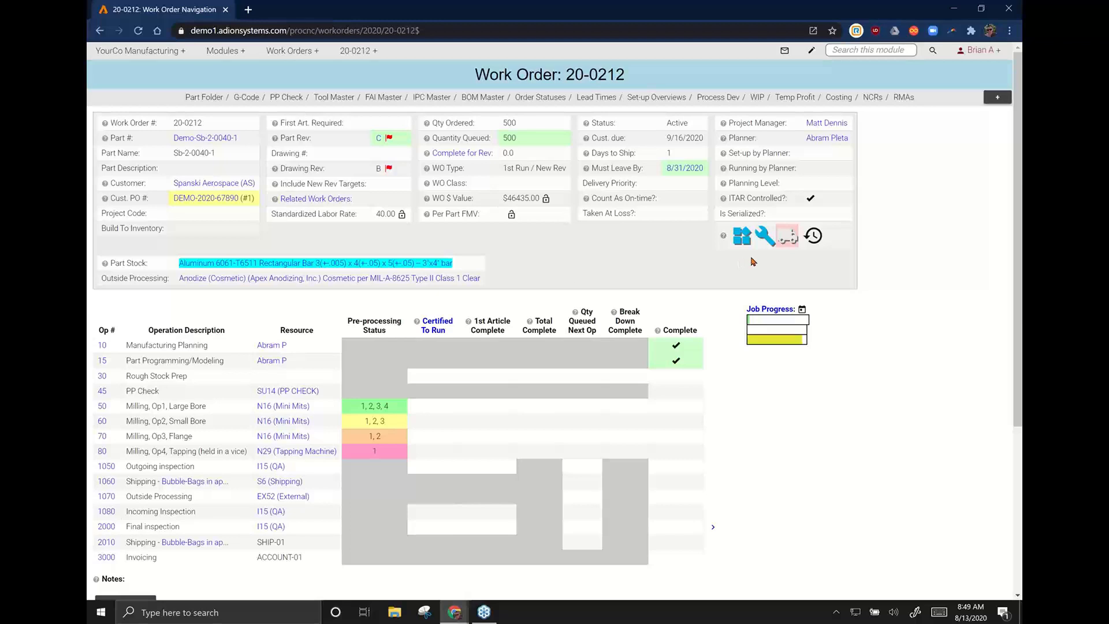
- Review the work order's Tool Master page and tool A90001's record, then return to the work order
left_click(766, 238)
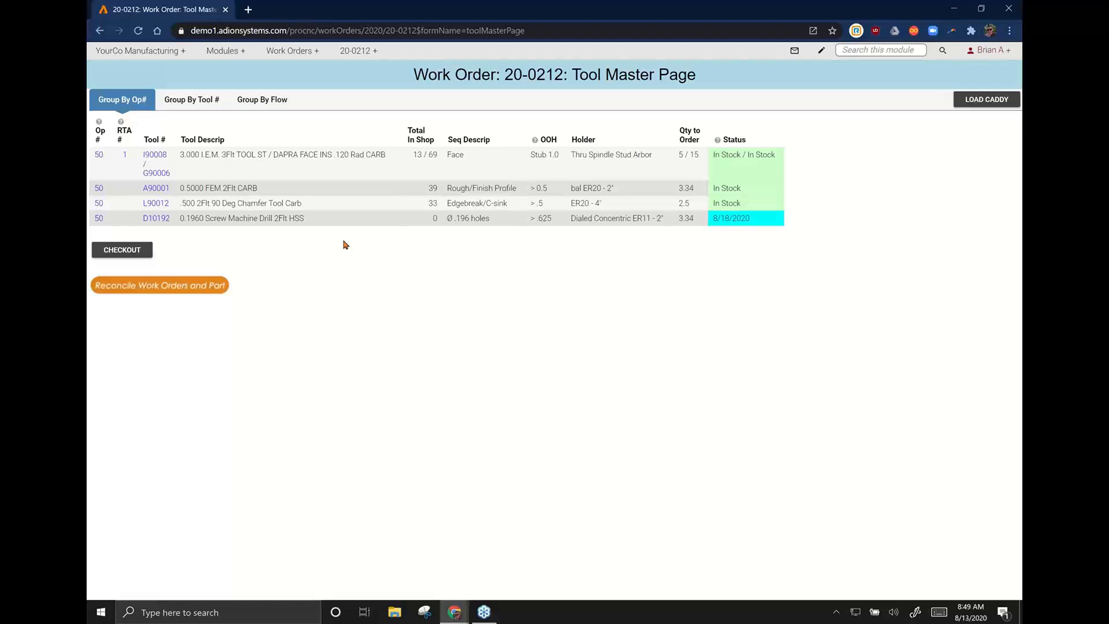
left_click(149, 190)
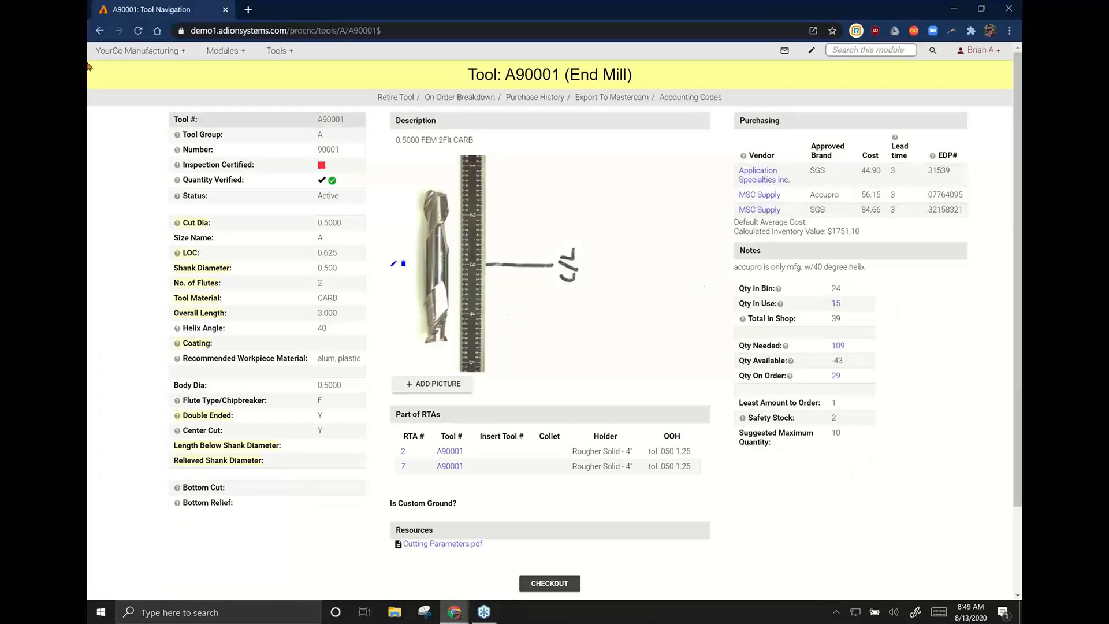
left_click(99, 31)
left_click(100, 32)
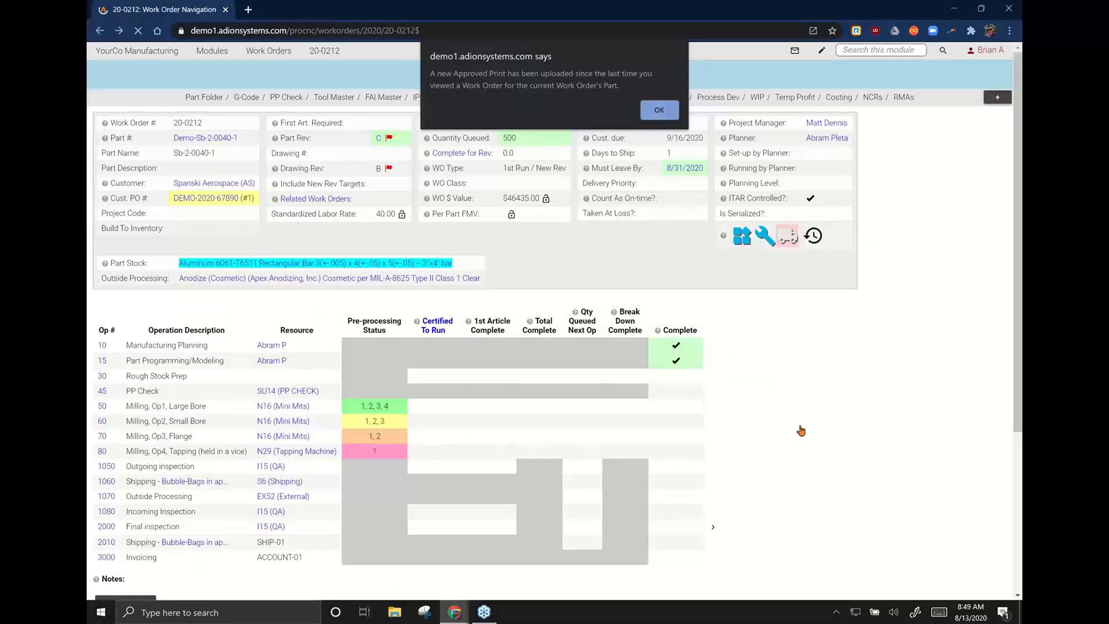
left_click(668, 115)
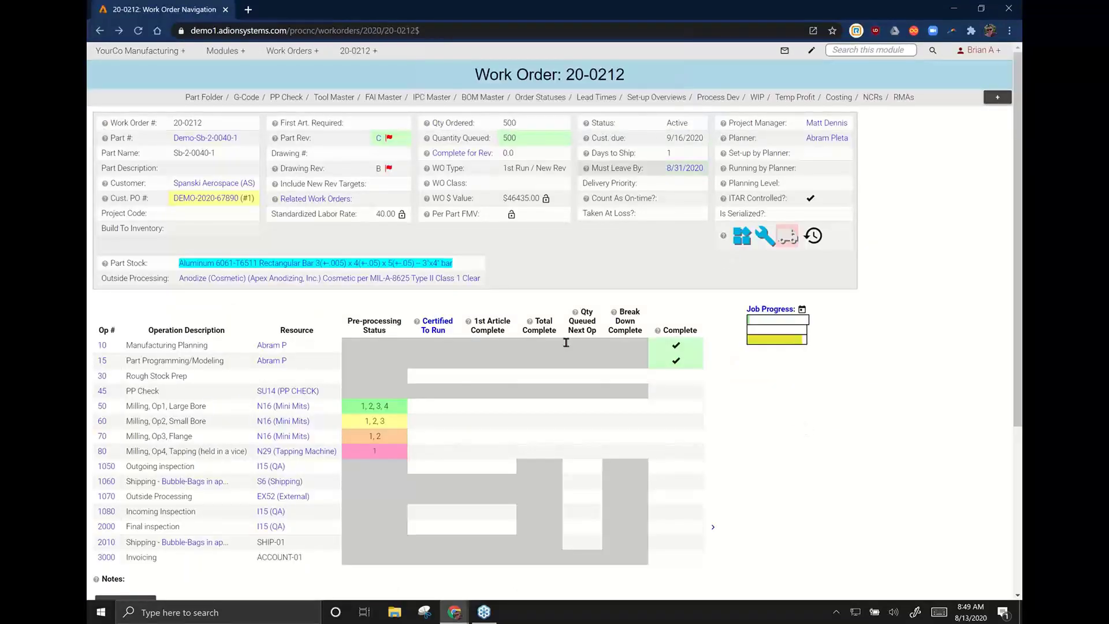
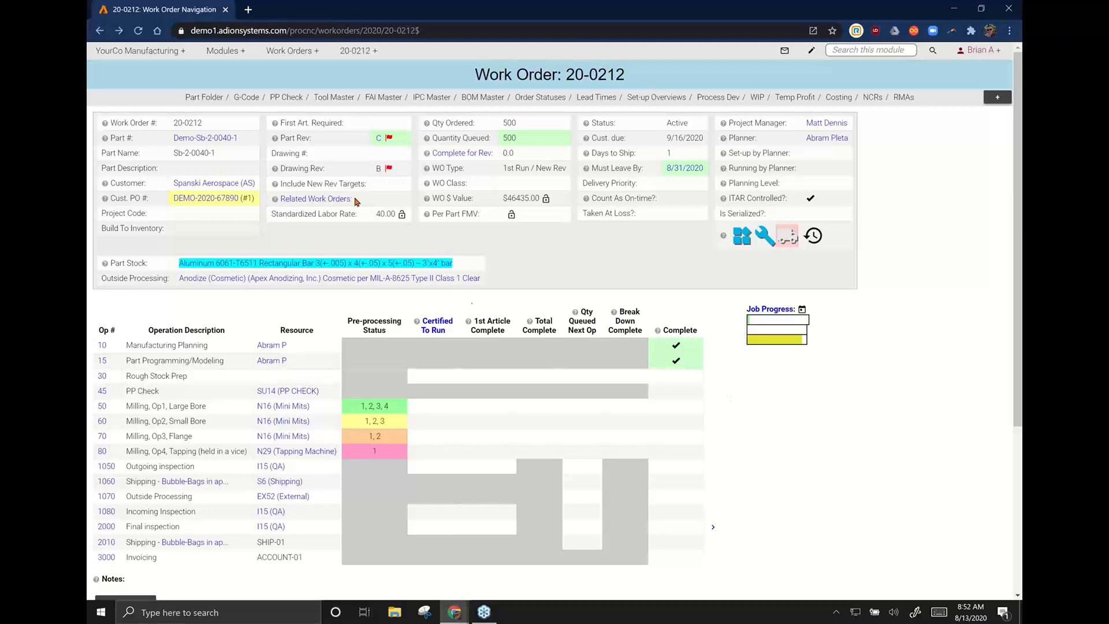
- Go from the work order's part to its estimate, then return to the 500-piece work order and dismiss the alert
left_click(231, 141)
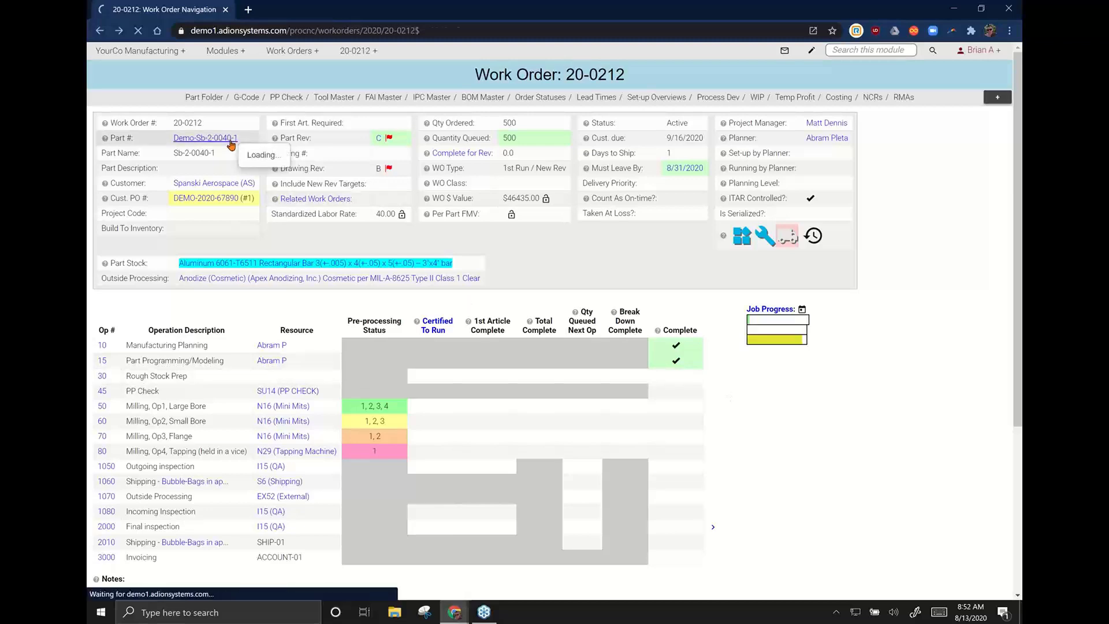
left_click(196, 204)
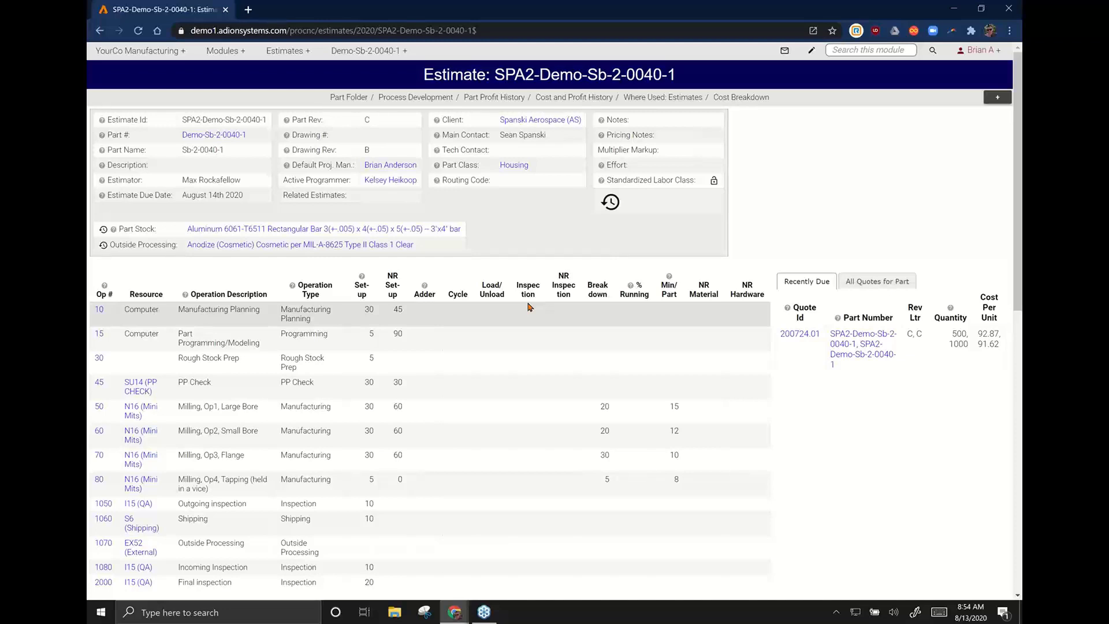
right_click(100, 32)
left_click(127, 71)
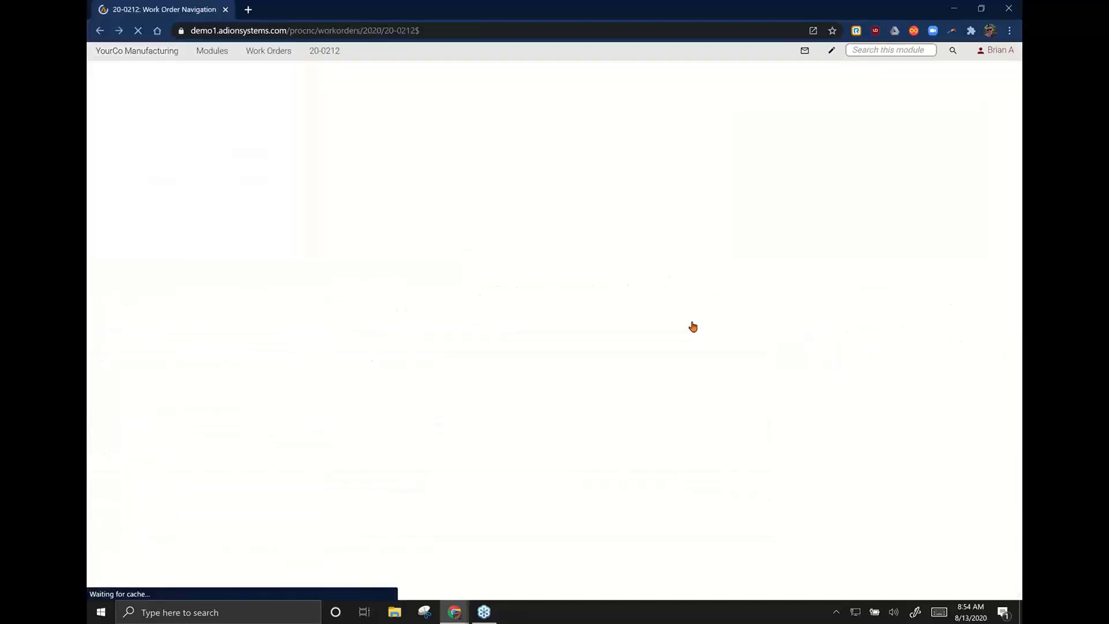
key("Return")
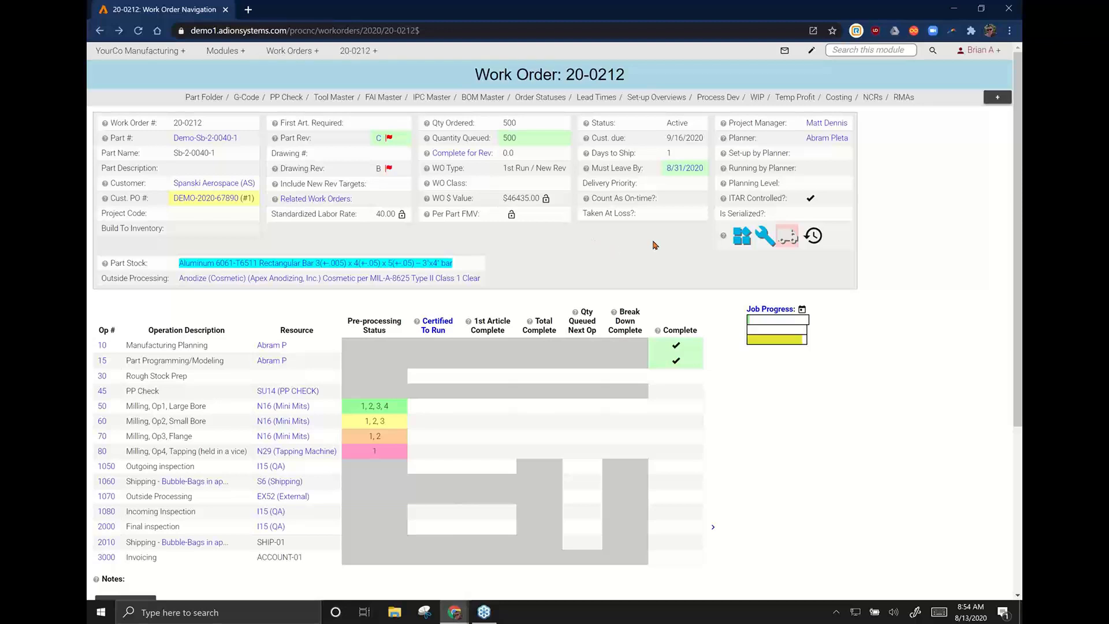
- Open the work order for editing and examine its customer due date
left_click_drag(701, 143, 665, 142)
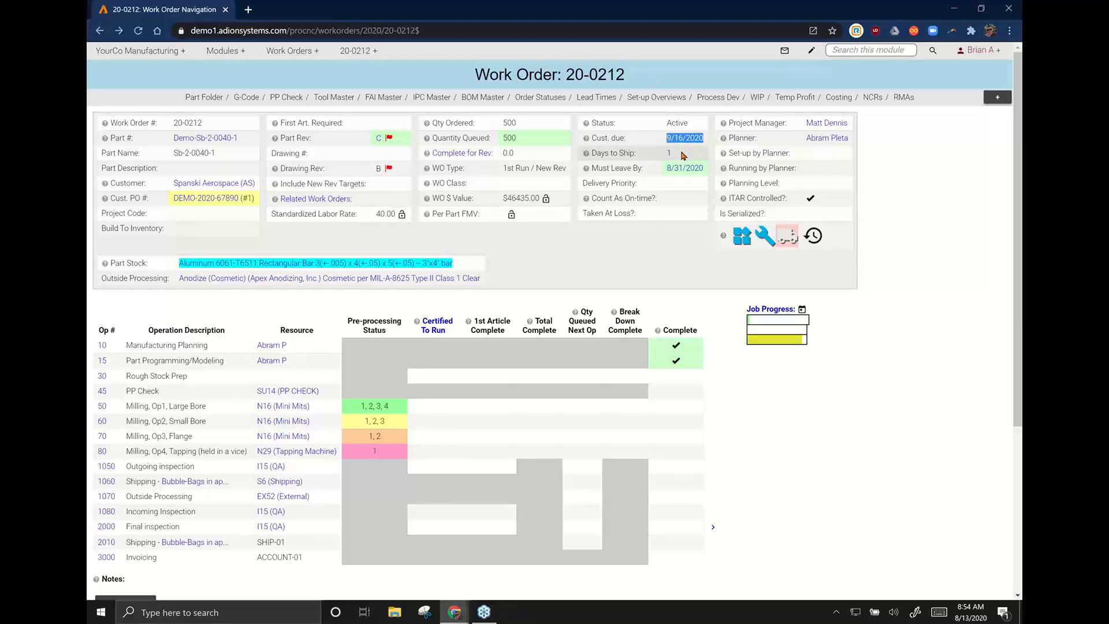
left_click(716, 148)
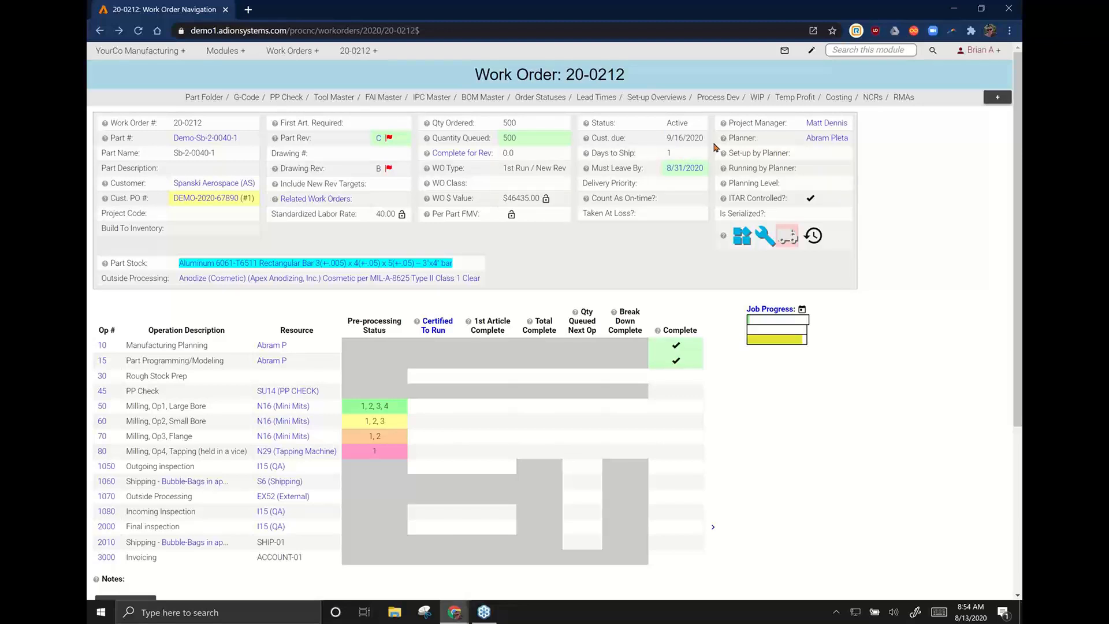
key("alt+e")
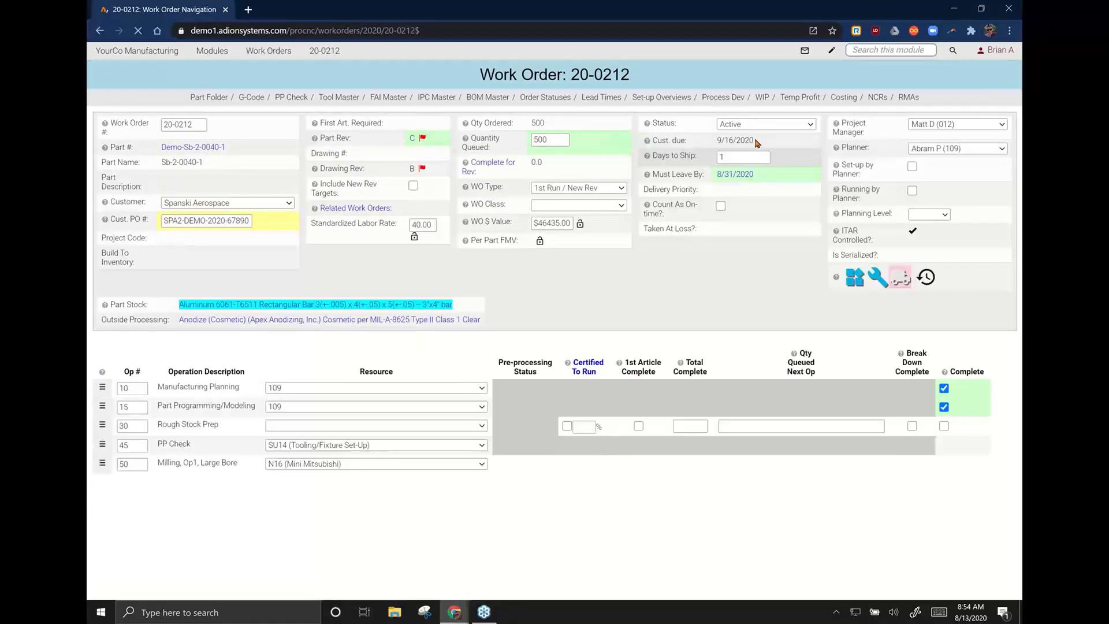
left_click_drag(756, 142, 702, 142)
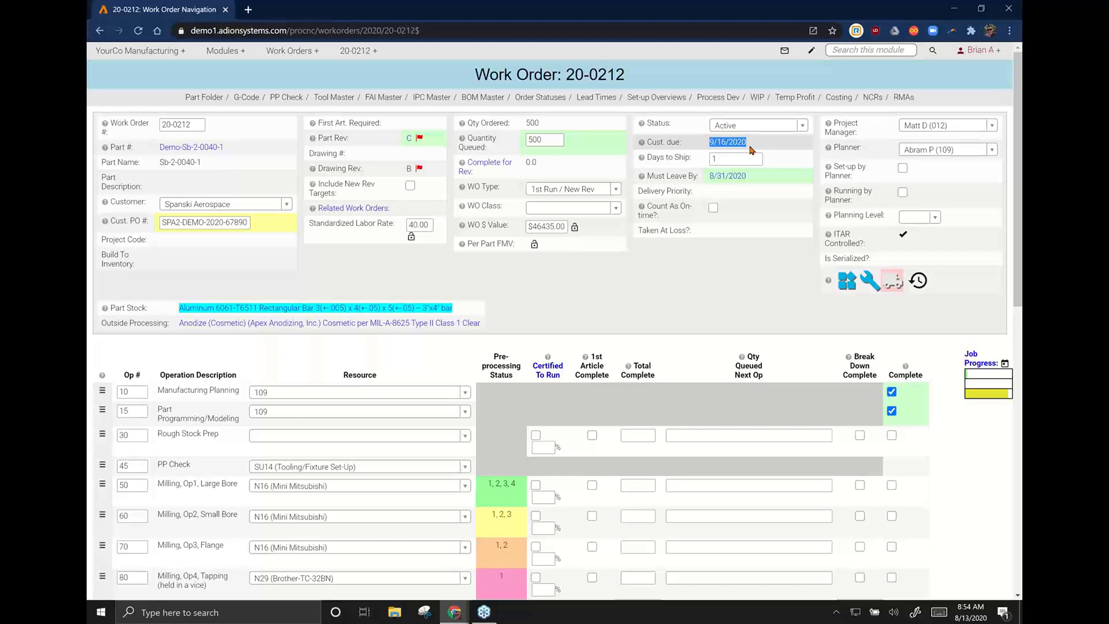
left_click(764, 182)
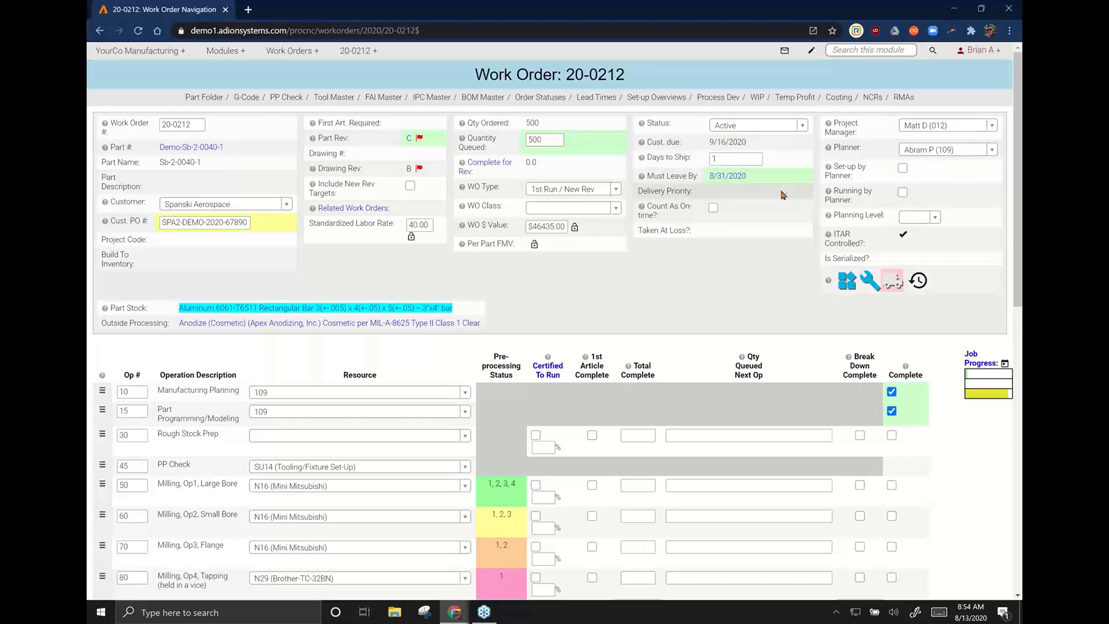
- Re-enter 1 as the Days to Ship and compare it with the Must Leave By date
double_click(738, 163)
type("1")
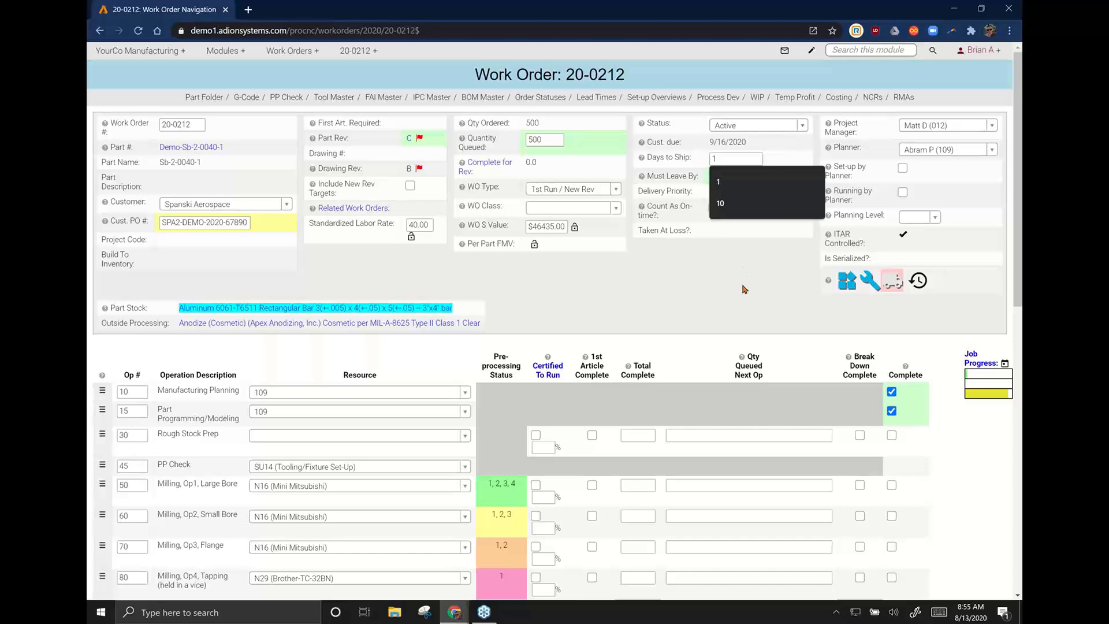
left_click(744, 289)
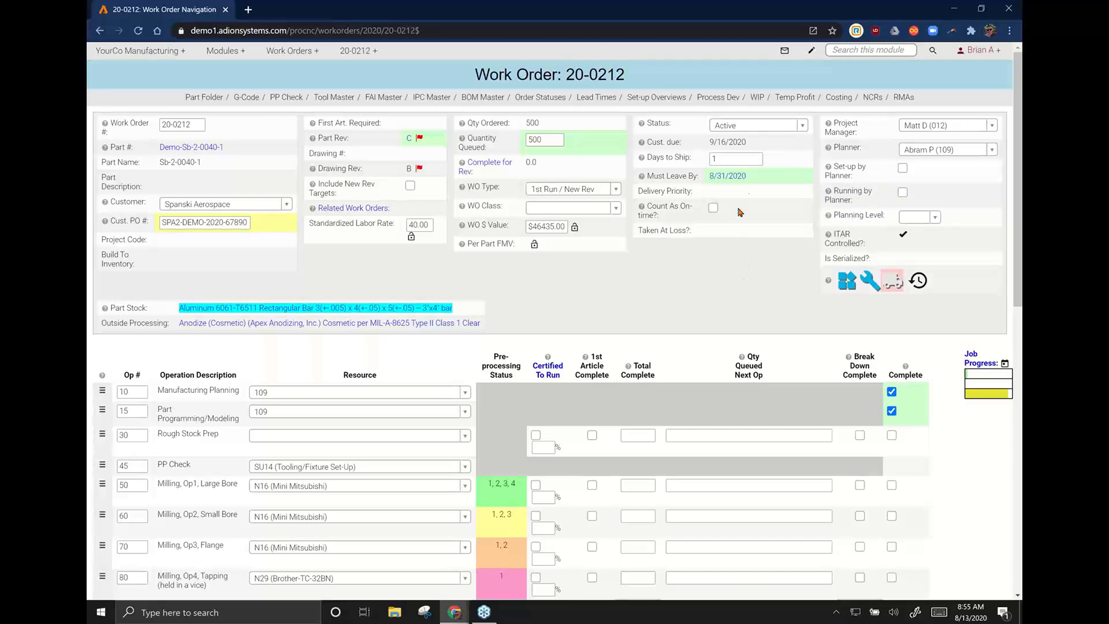
left_click_drag(753, 184, 702, 183)
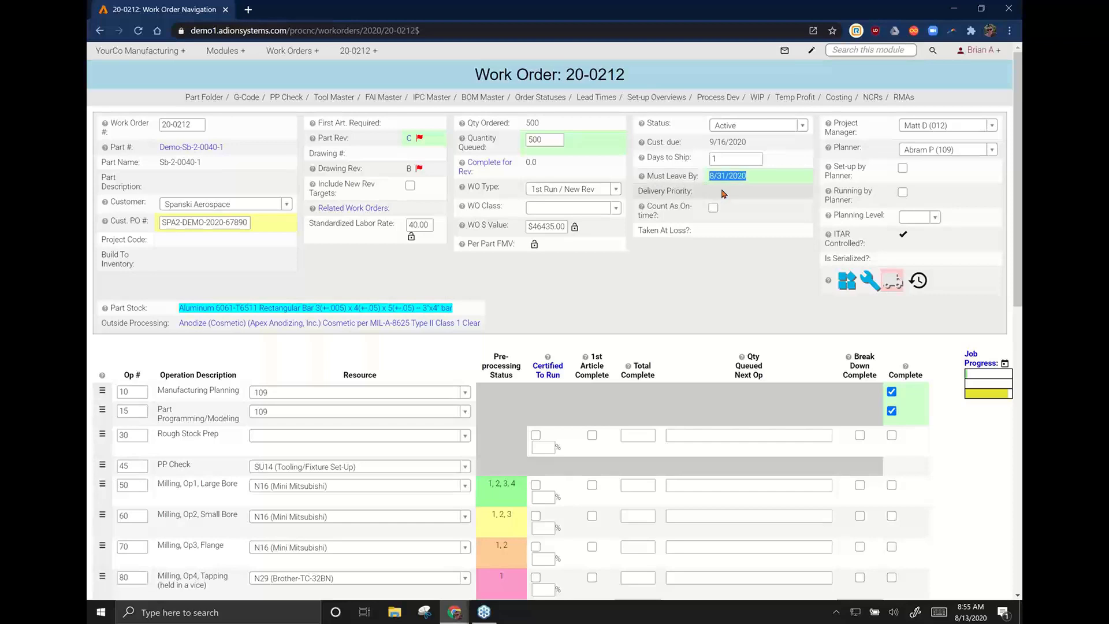
left_click(723, 157)
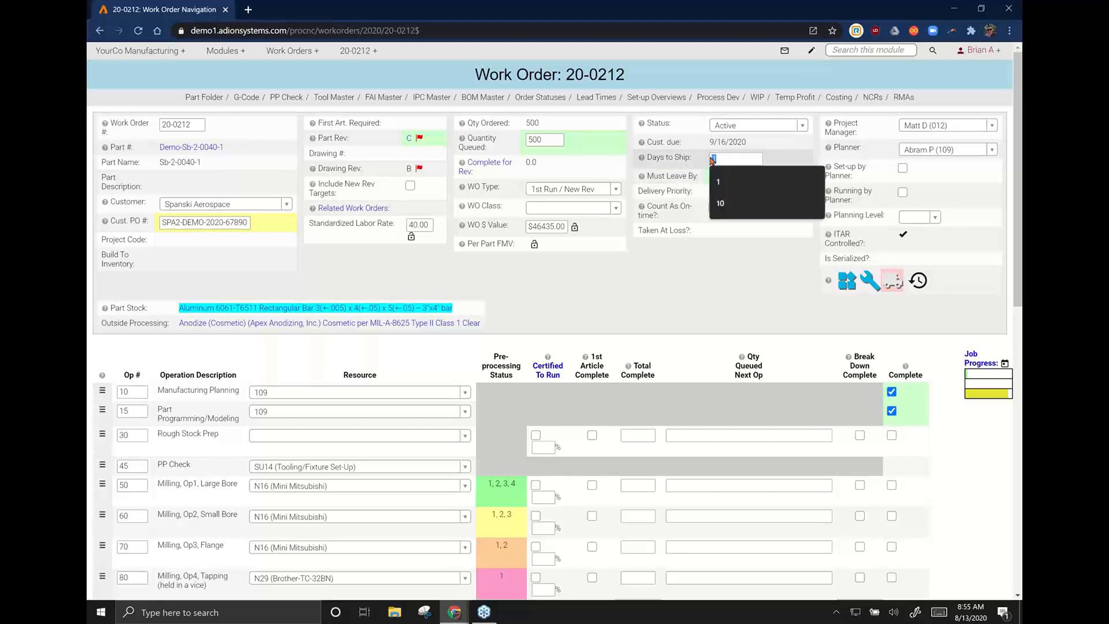
left_click(710, 291)
- Open outside processing operation 1070, expand its details to check the anodizing vendor's days, and return to the work order
left_click(893, 281)
left_click(621, 99)
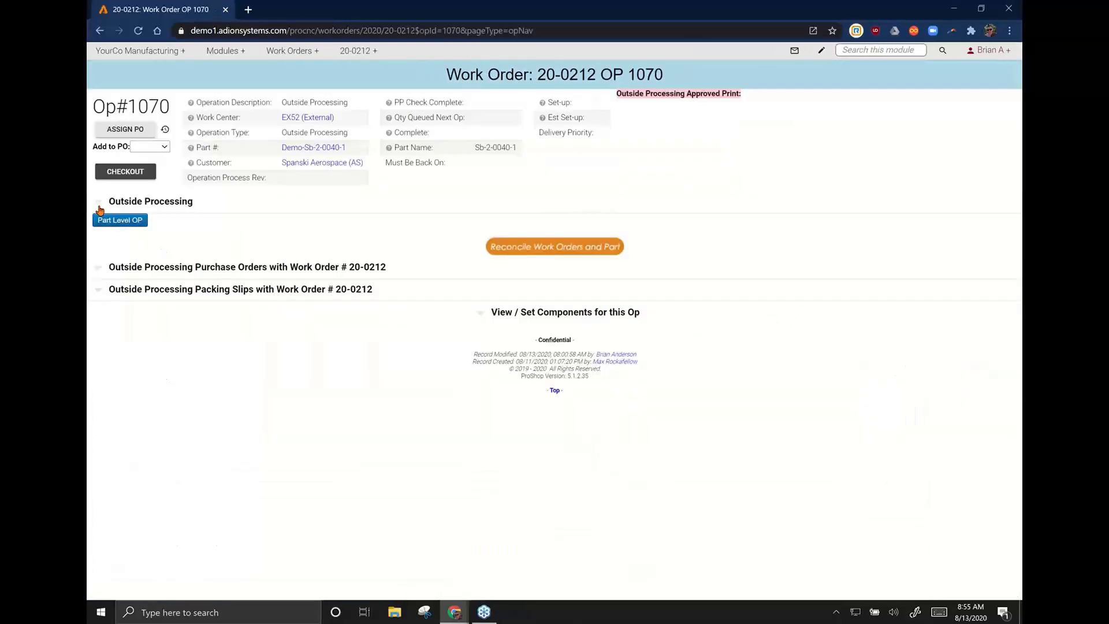
left_click_drag(608, 304, 625, 406)
double_click(679, 247)
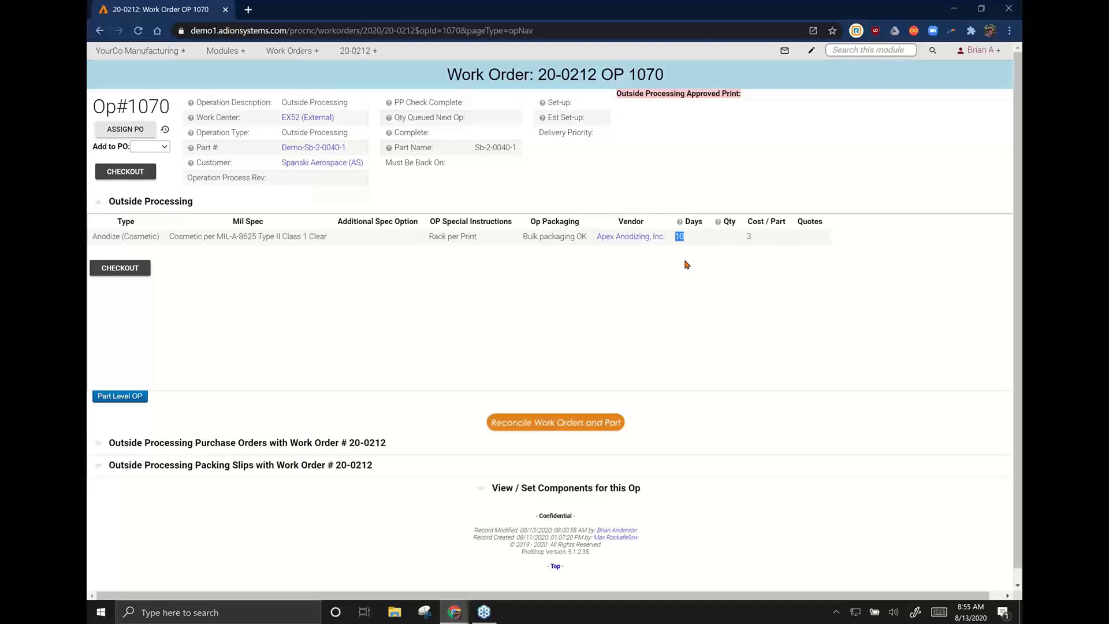
left_click(692, 268)
left_click(569, 76)
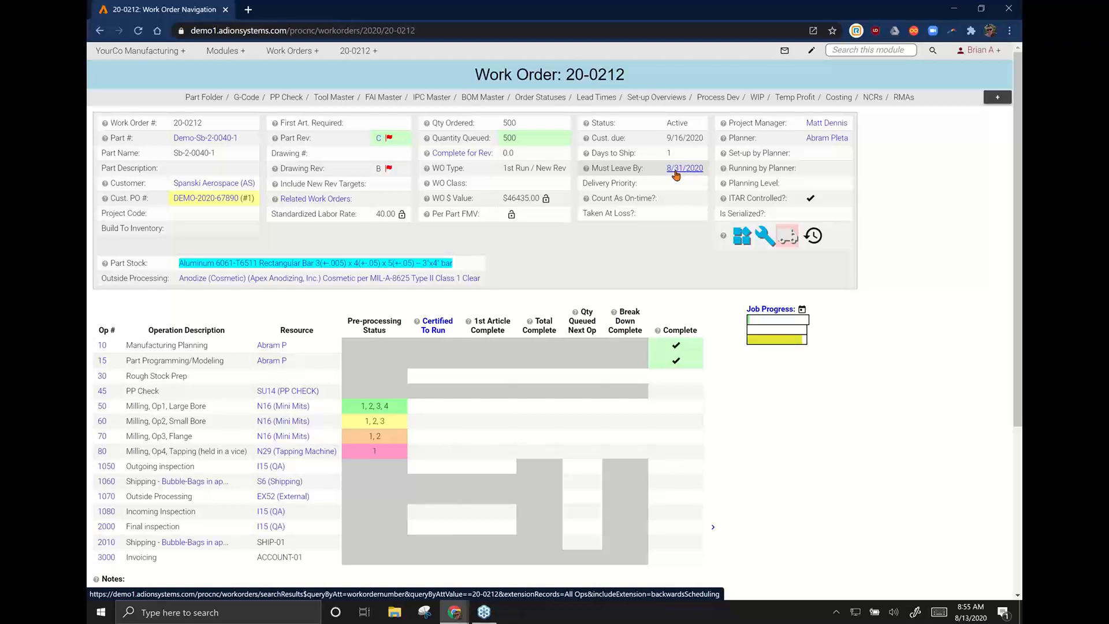
- Open Machine Schedules in a new browser tab and examine the job bars and date markers for machine 5AX-1A
left_click(676, 172)
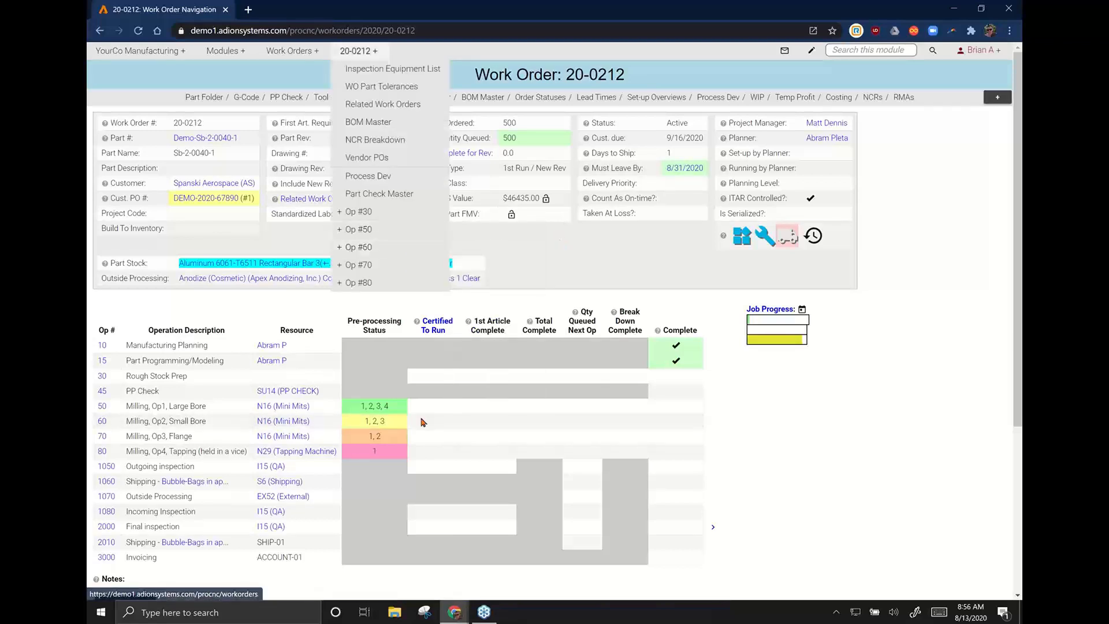
key("ctrl+t")
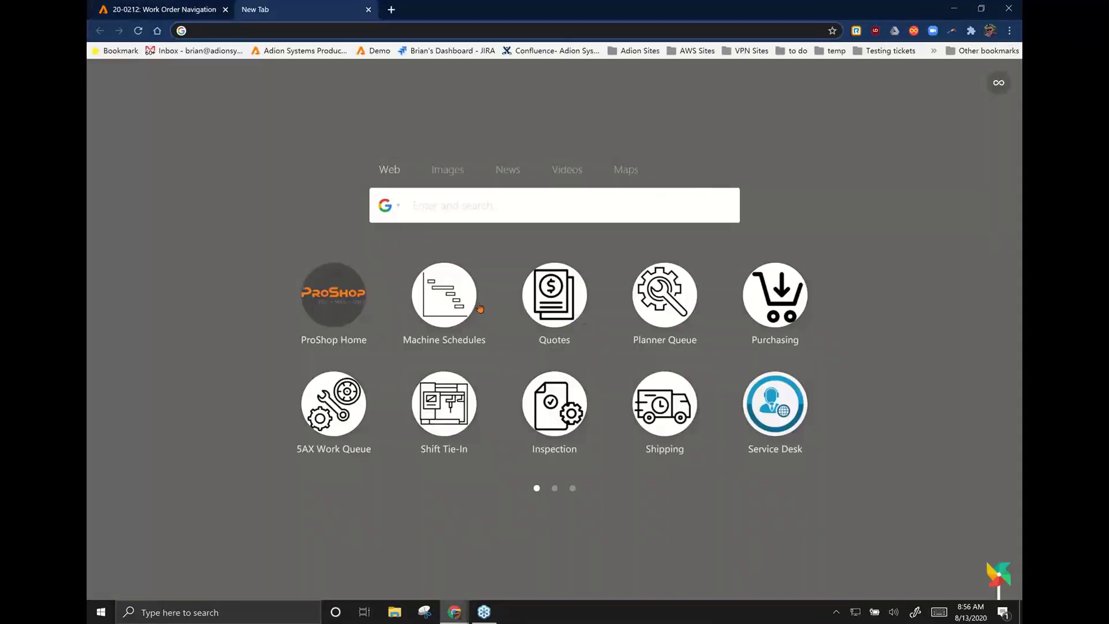
left_click(467, 306)
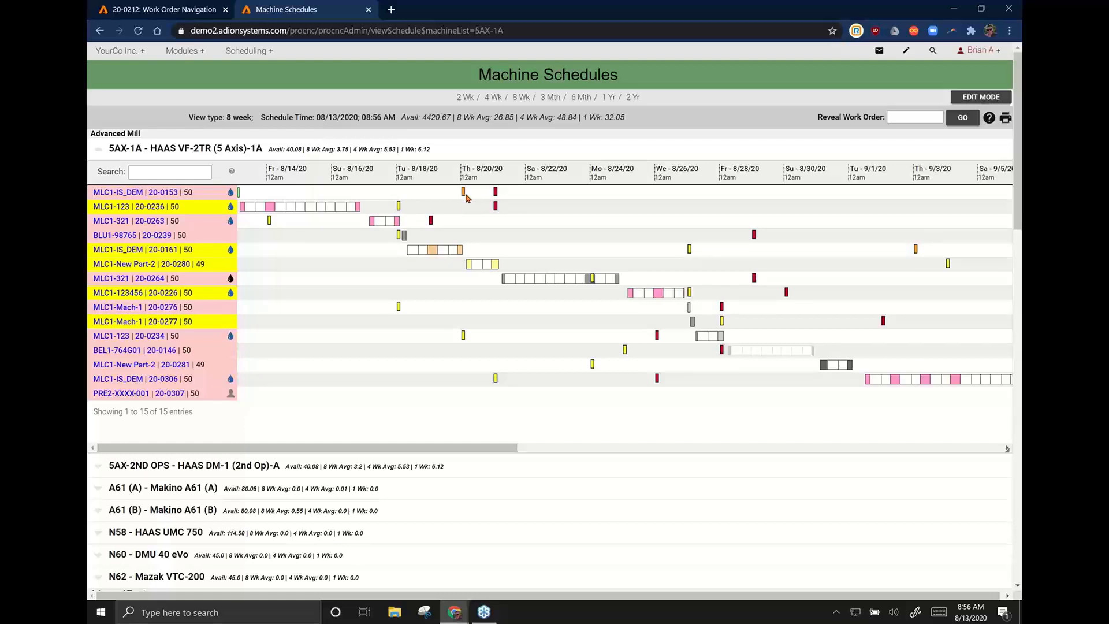
mouse_move(464, 195)
mouse_move(271, 224)
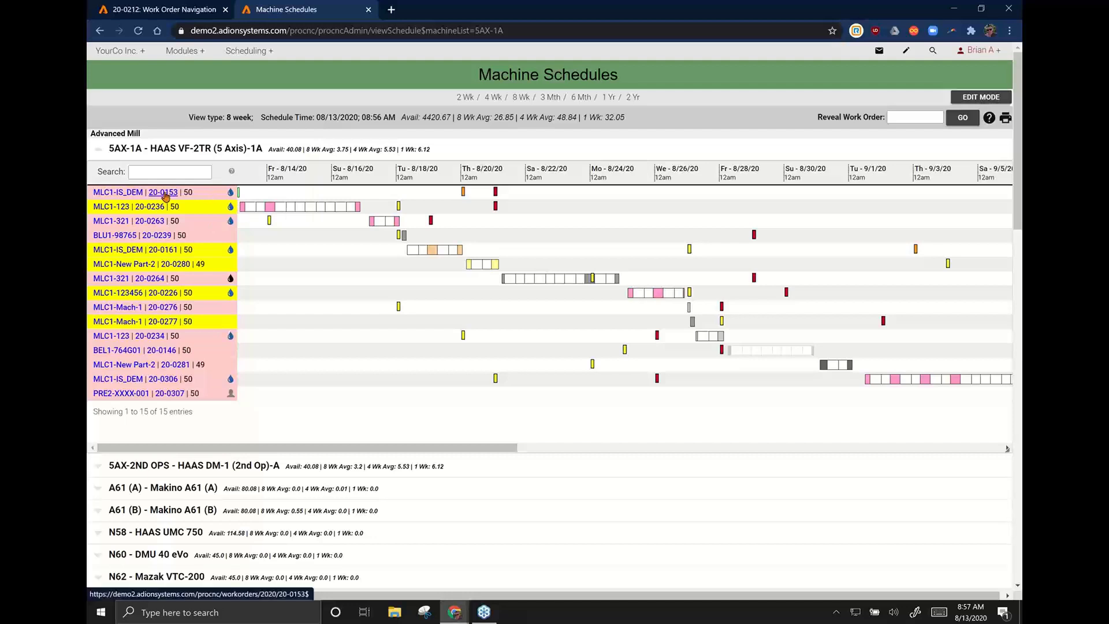
- Open the customer PO behind machine 5AX-1A's third scheduled job, part 321, and set item 1's due date to 8/28/2020
mouse_move(165, 195)
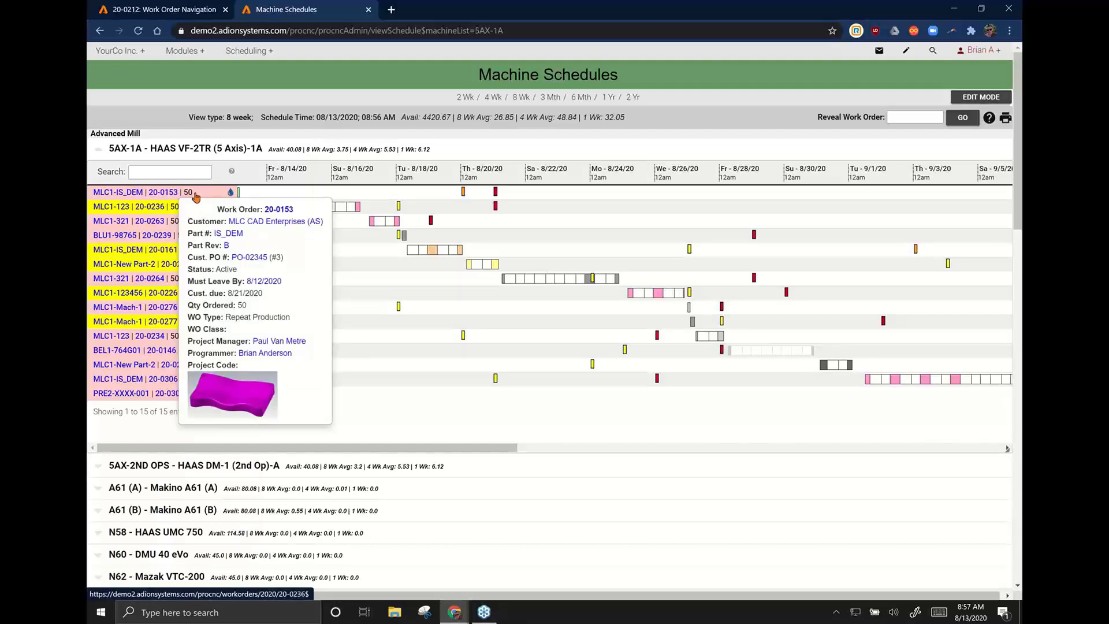
left_click(147, 222)
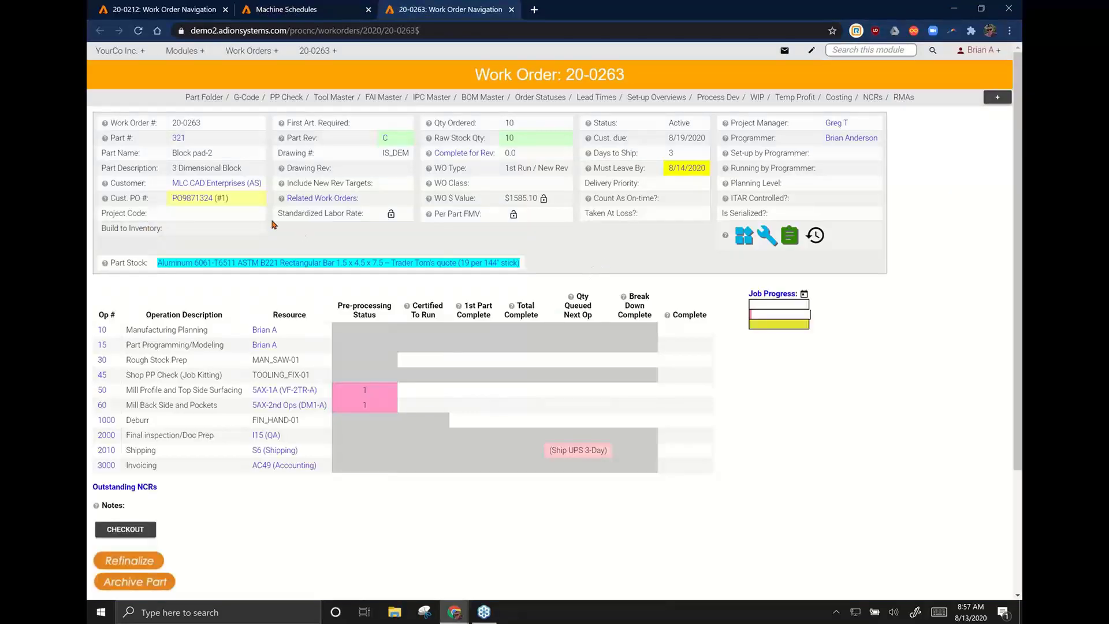
left_click(187, 198)
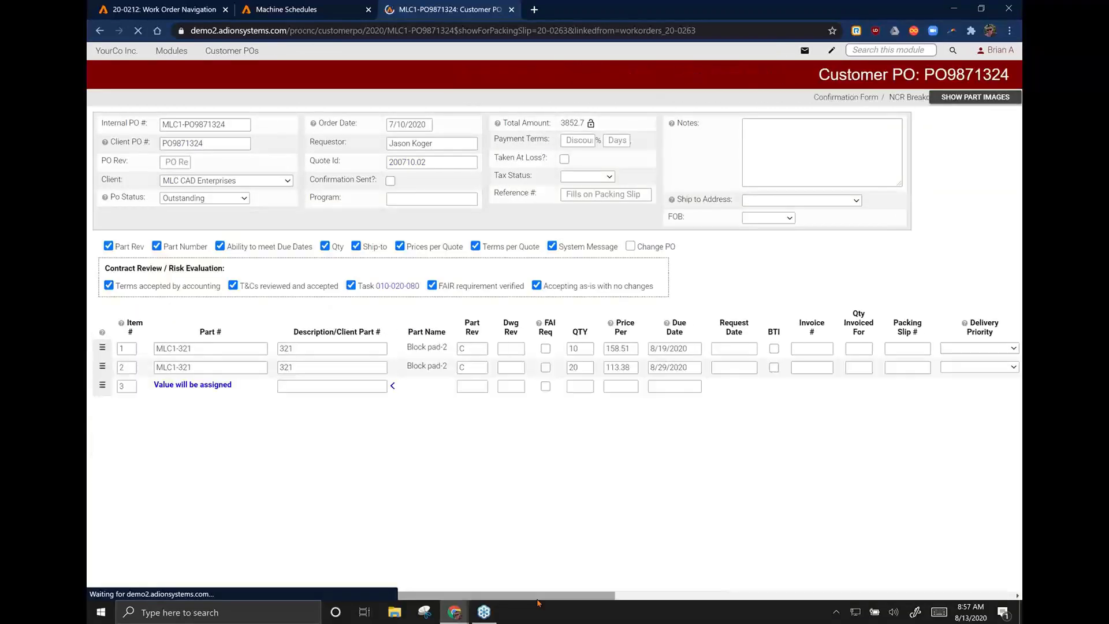
left_click(679, 352)
left_click(580, 393)
left_click(611, 448)
- Change the due date of item 2 on the customer PO and save the changes
left_click(674, 373)
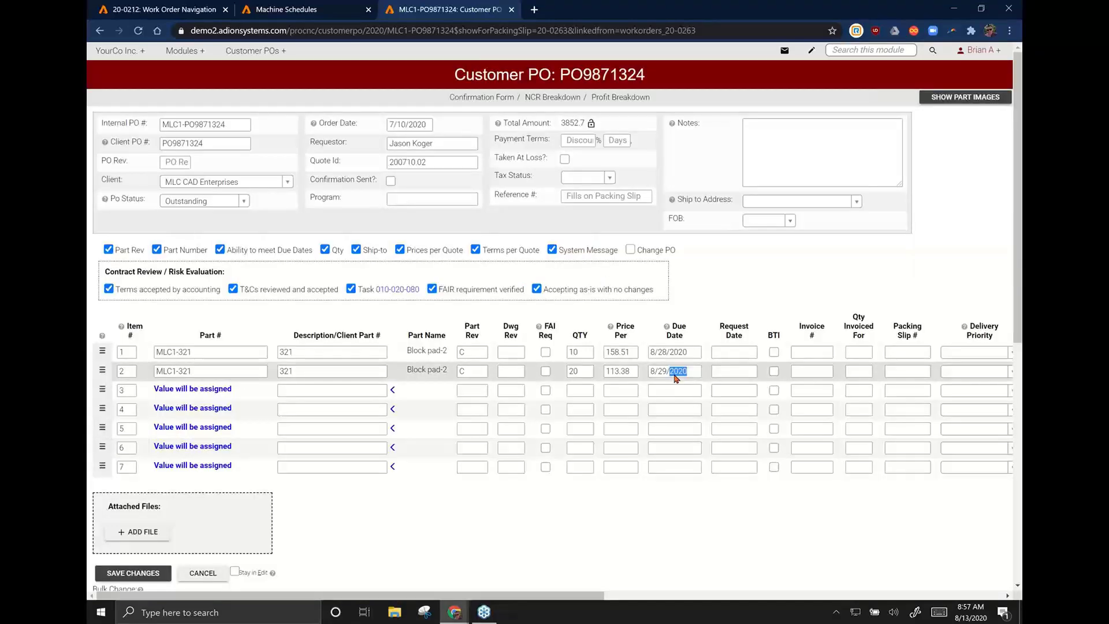
left_click(626, 194)
left_click(580, 336)
left_click(611, 449)
left_click(133, 573)
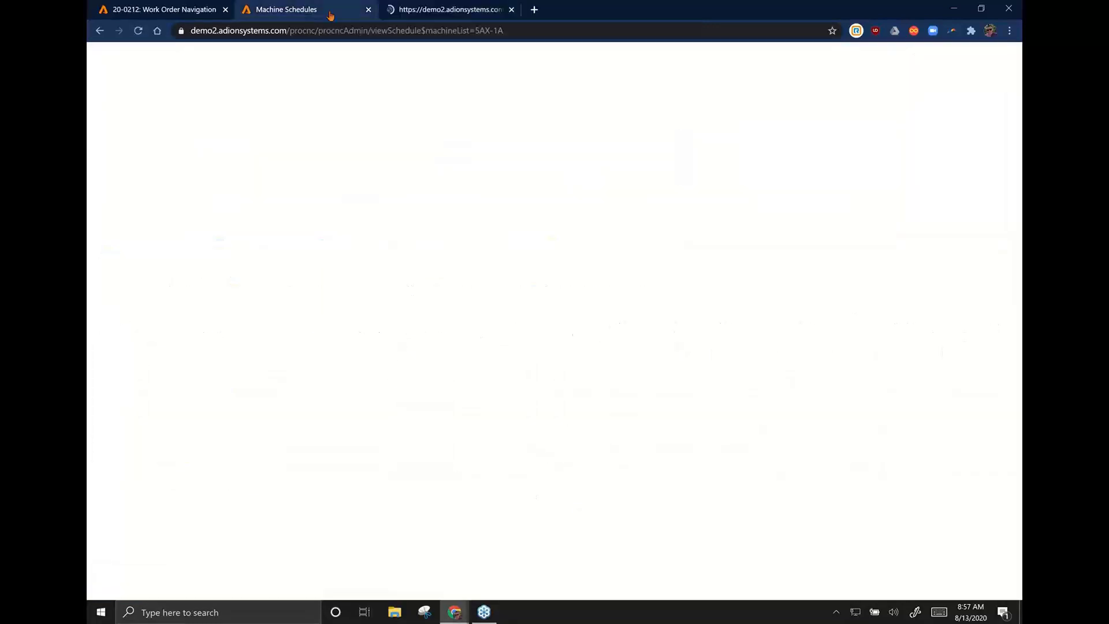
- Return to Machine Schedules, refresh it, and examine the due date markers of the two part 321 jobs
left_click(331, 11)
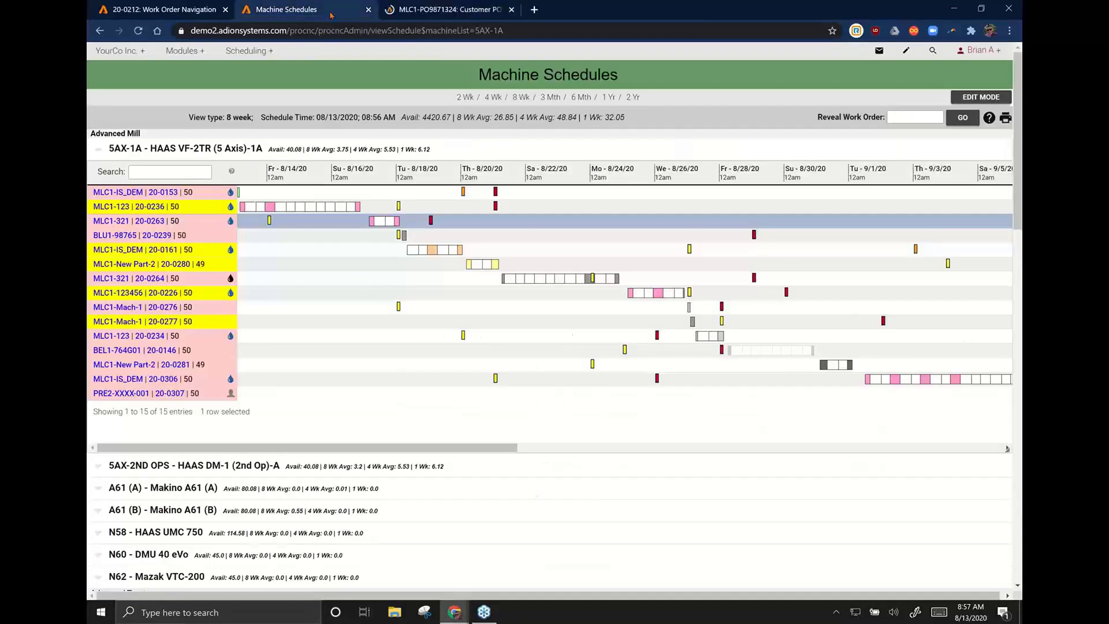
right_click(348, 259)
left_click(399, 428)
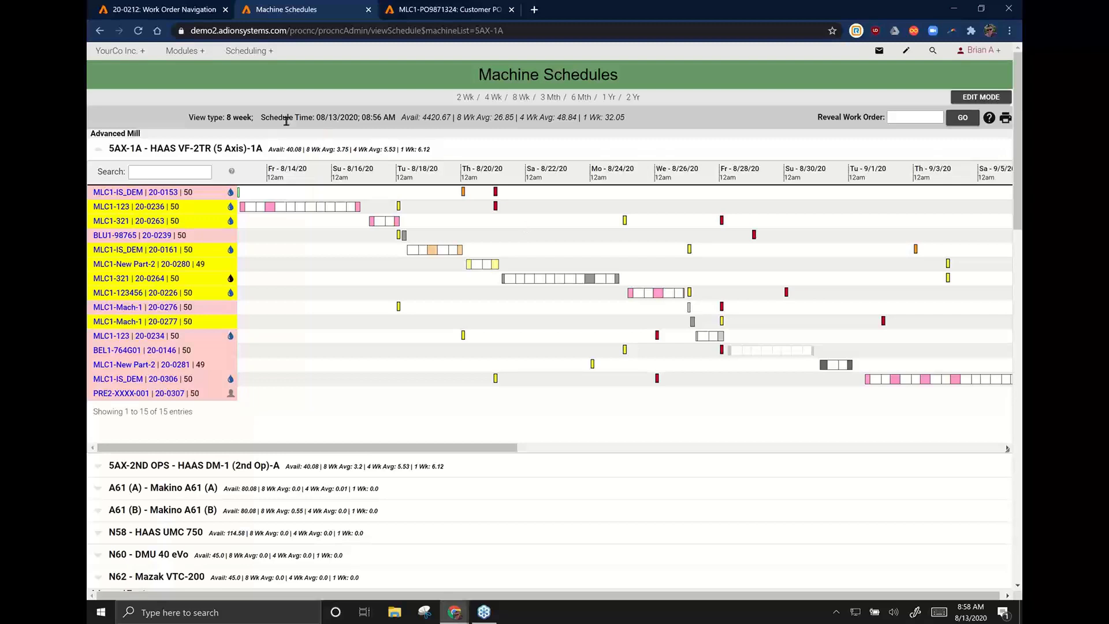
- Open part Demo-Sb-2-0040-1 from its work order, review its linked estimate's operations and material costs, and return to the part
left_click(185, 11)
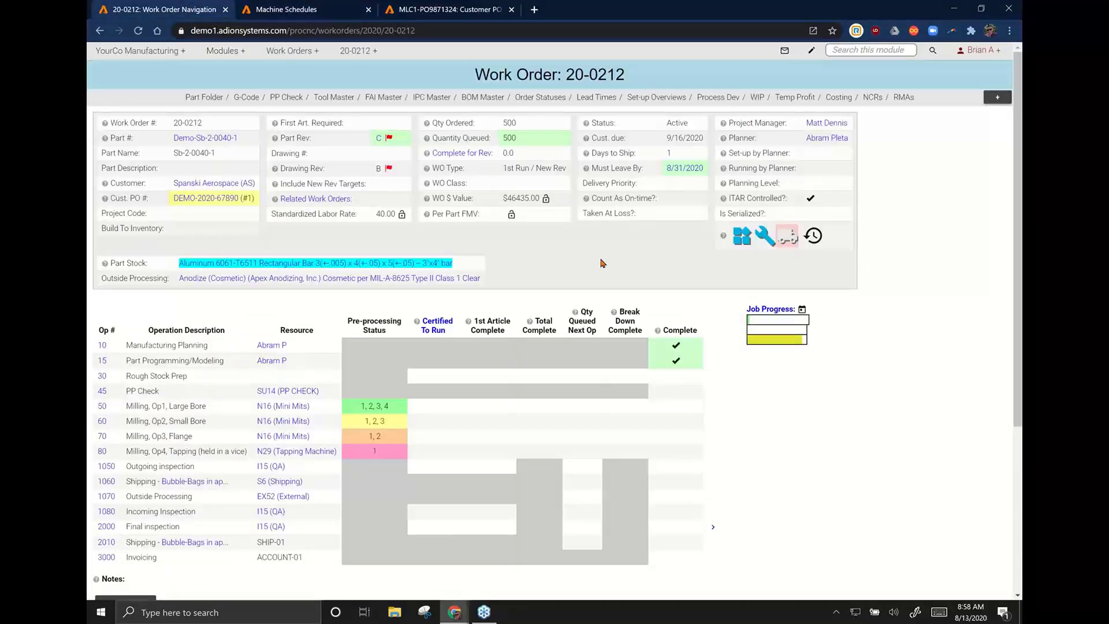
left_click(215, 145)
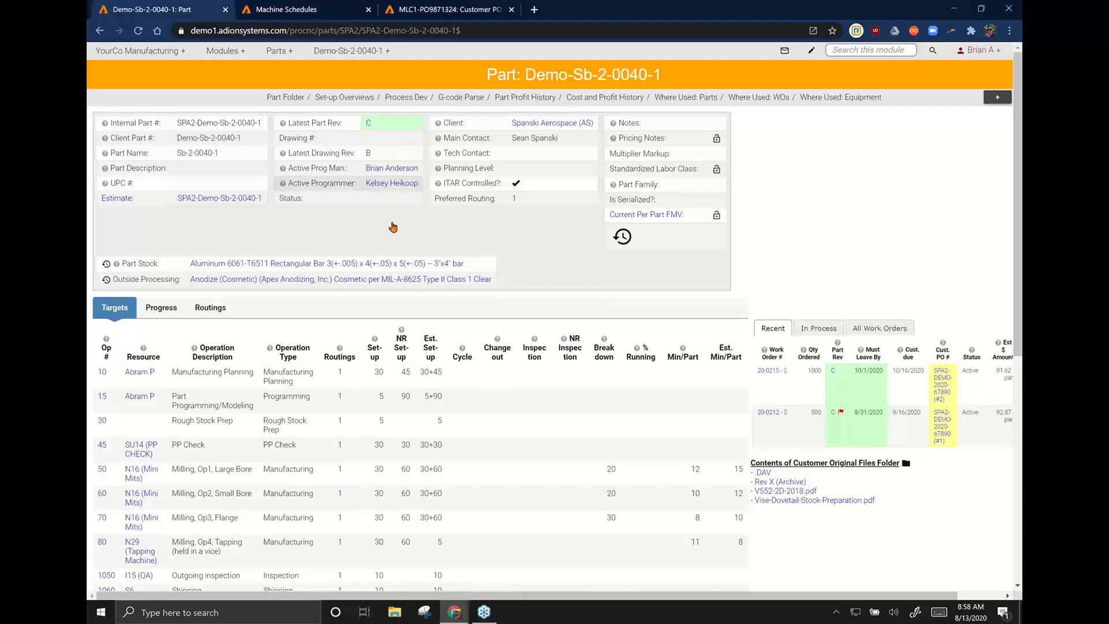
left_click(241, 199)
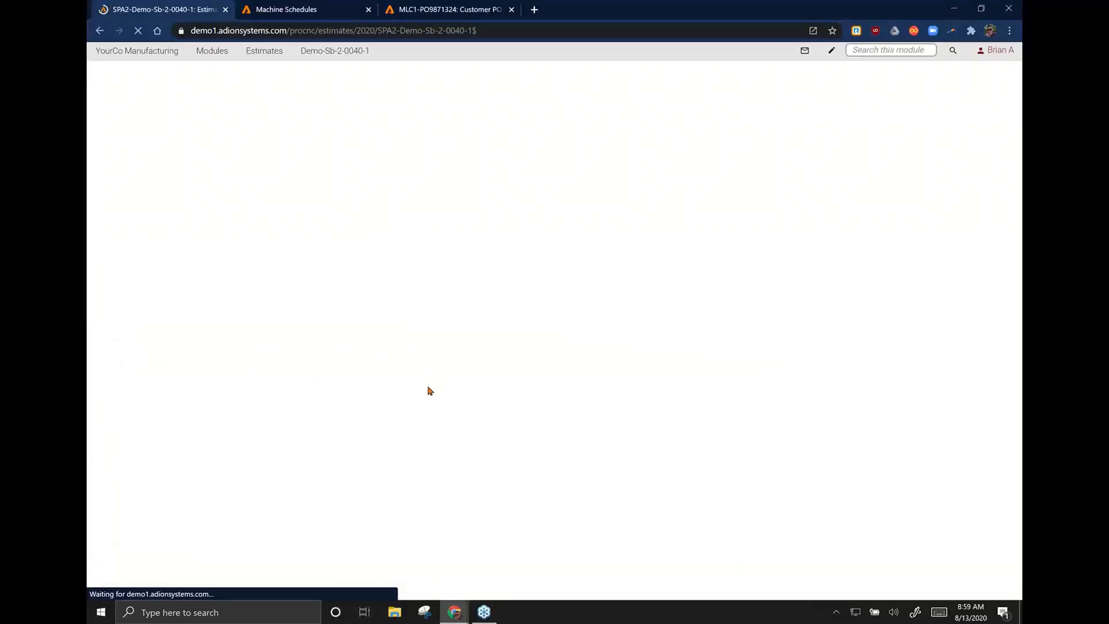
scroll(426, 399, "down", 1)
scroll(425, 400, "down", 12)
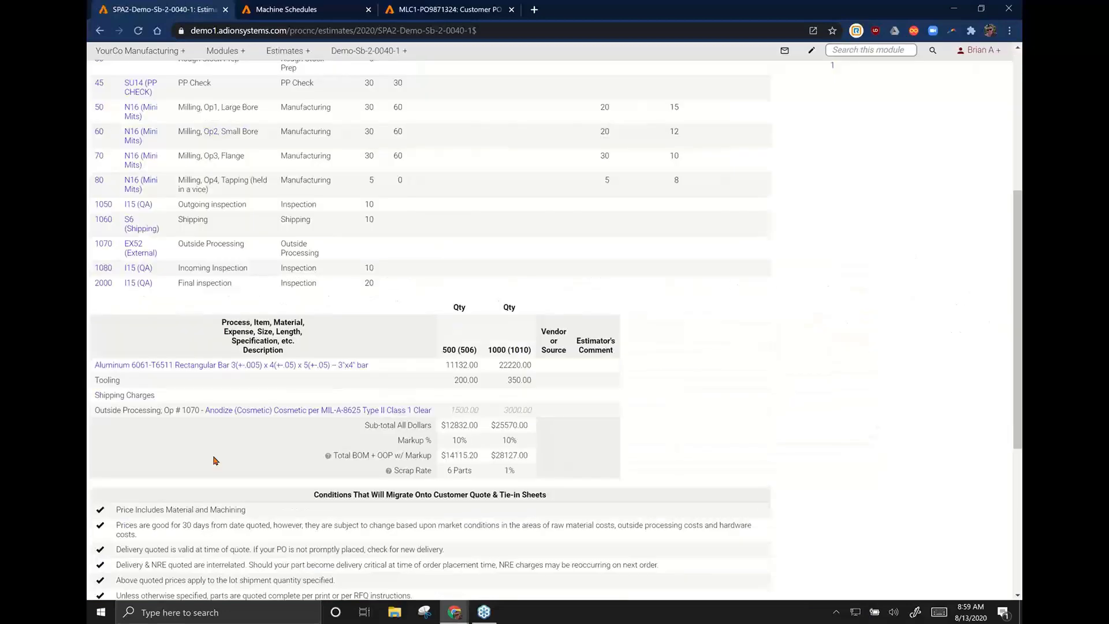
scroll(277, 445, "up", 12)
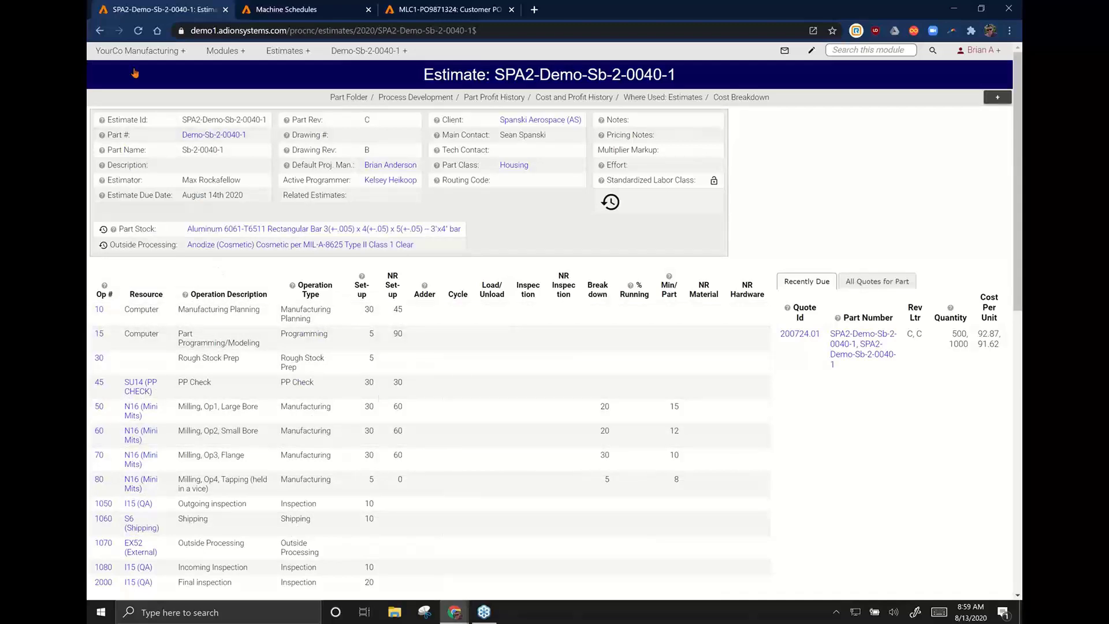
left_click(103, 36)
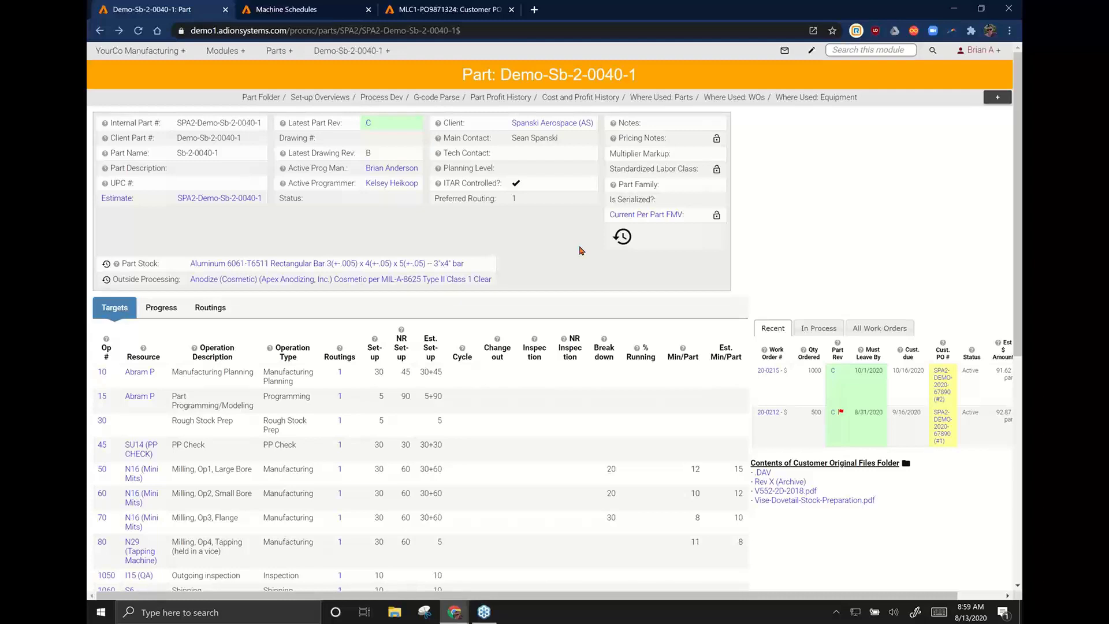
- Open the part's customer PO, set item 2's Part Rev and Dwg Rev to D, and save the changes
left_click(946, 386)
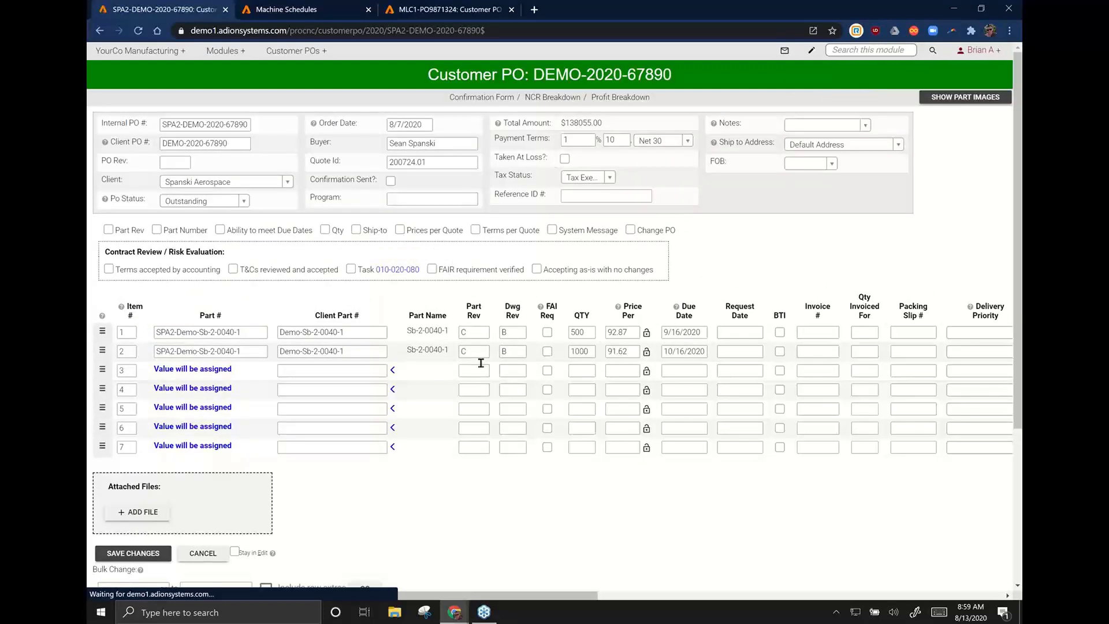
left_click(474, 351)
left_click_drag(477, 355, 441, 364)
type("D")
key("Tab")
type("D")
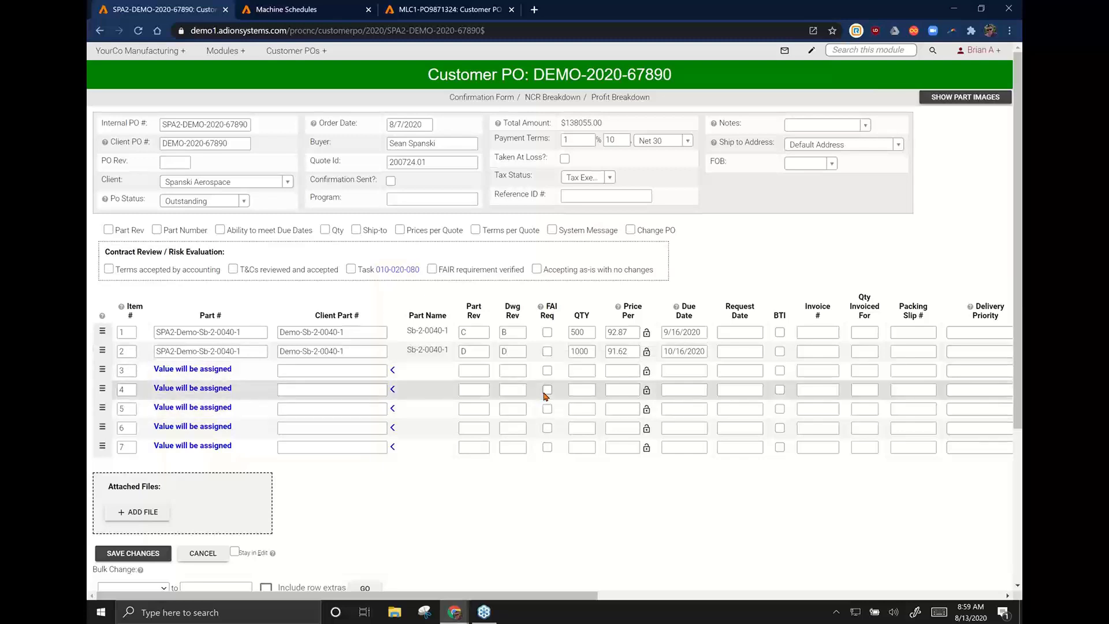
key("Return")
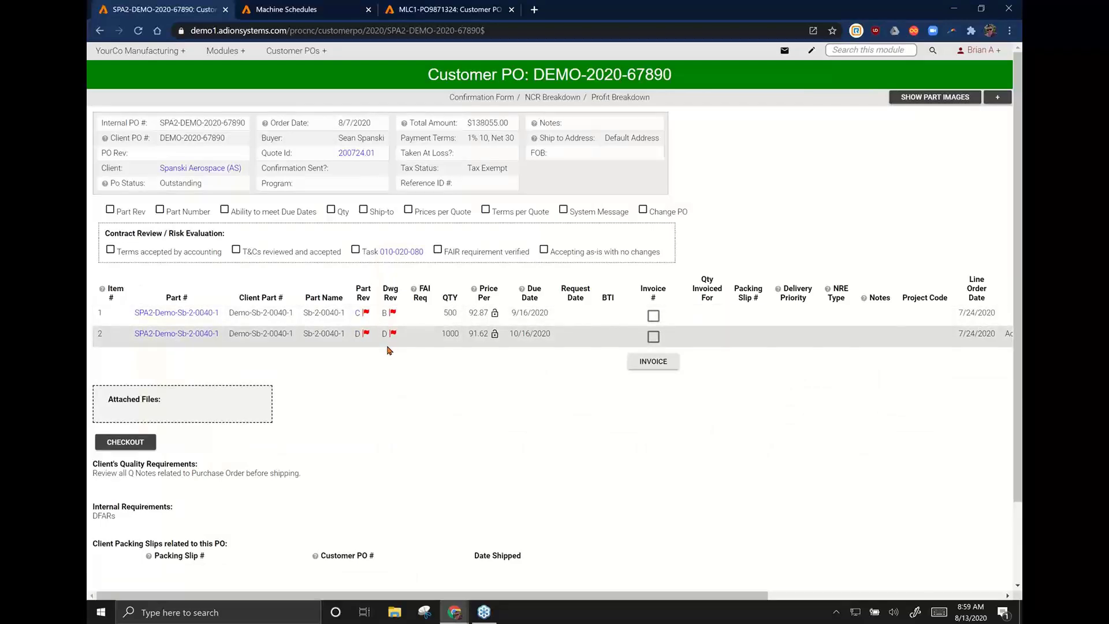
- Follow the inbox's revision change message to the affected work order, open its part, and examine the revision and recent work orders
left_click(785, 52)
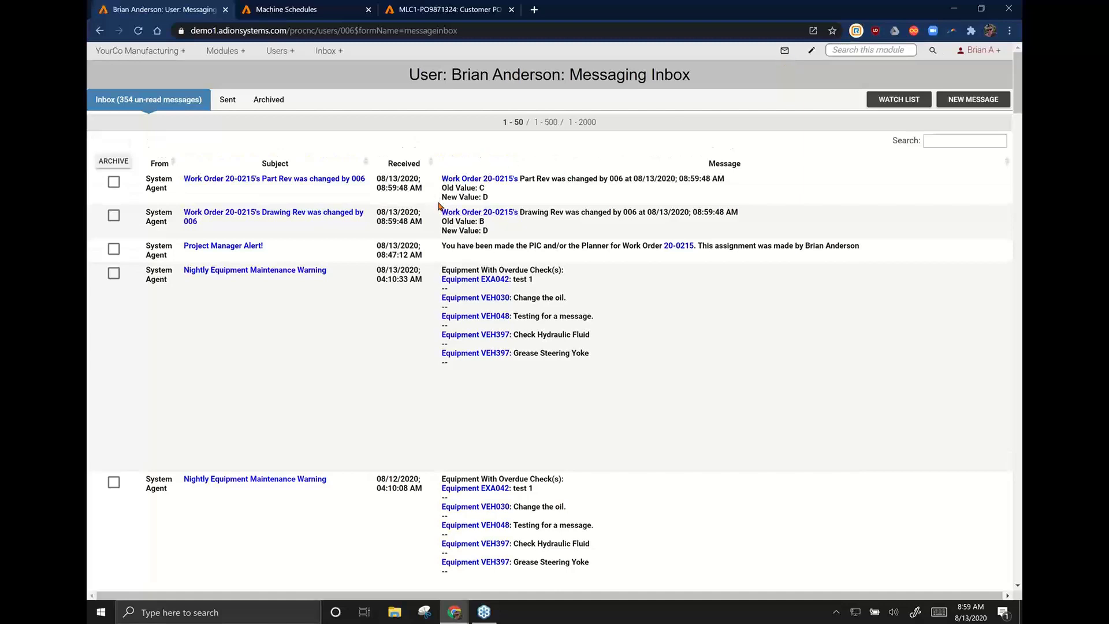
left_click(512, 184)
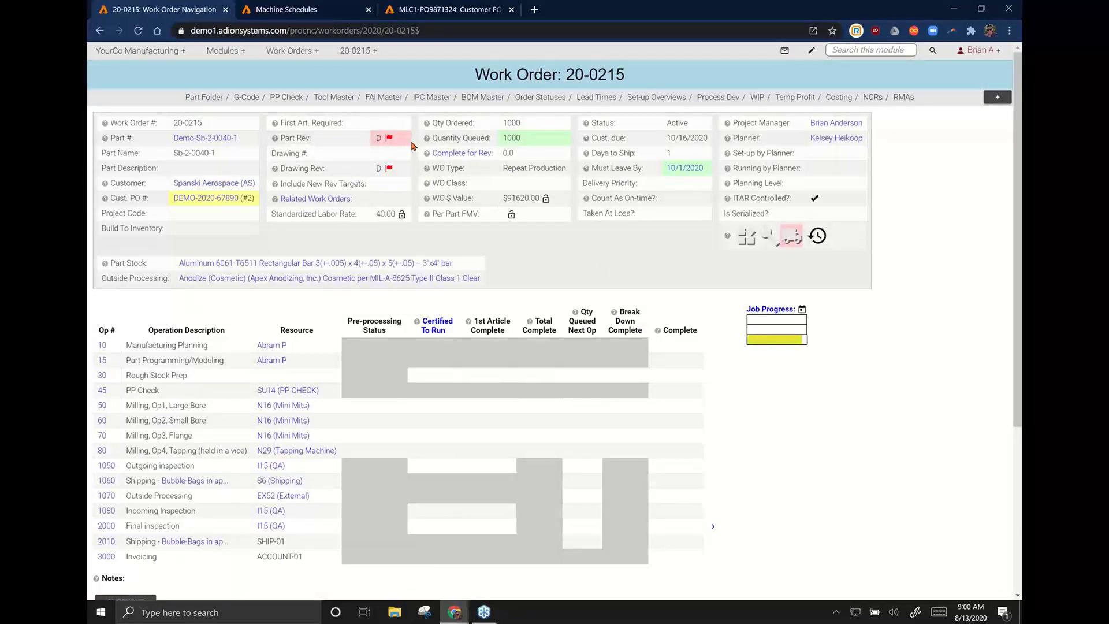
left_click(219, 141)
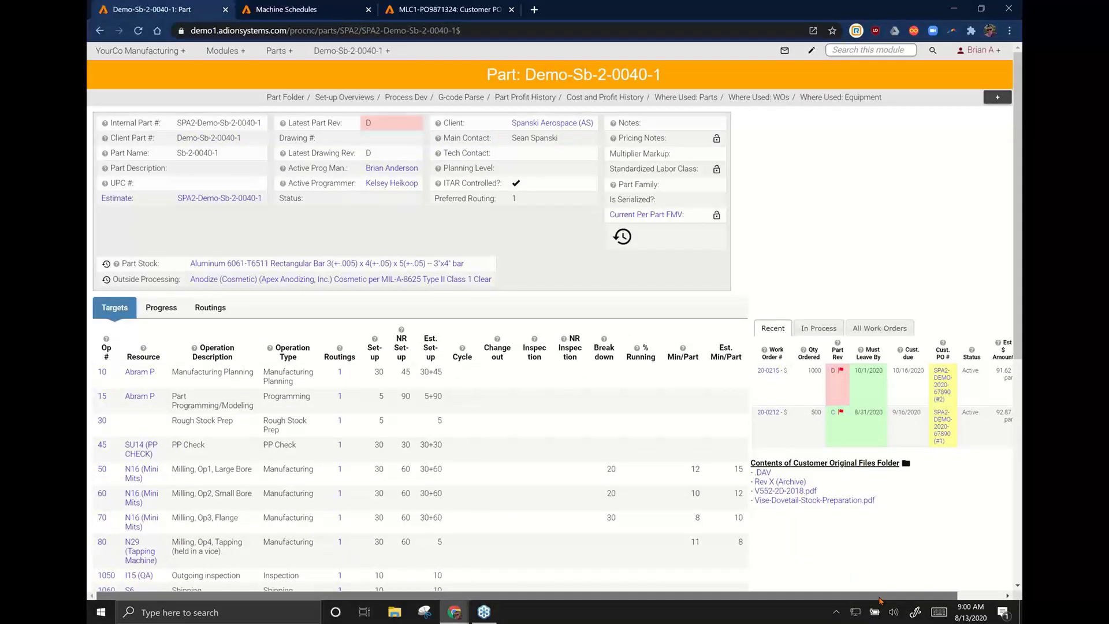
scroll(880, 601, "right", 1)
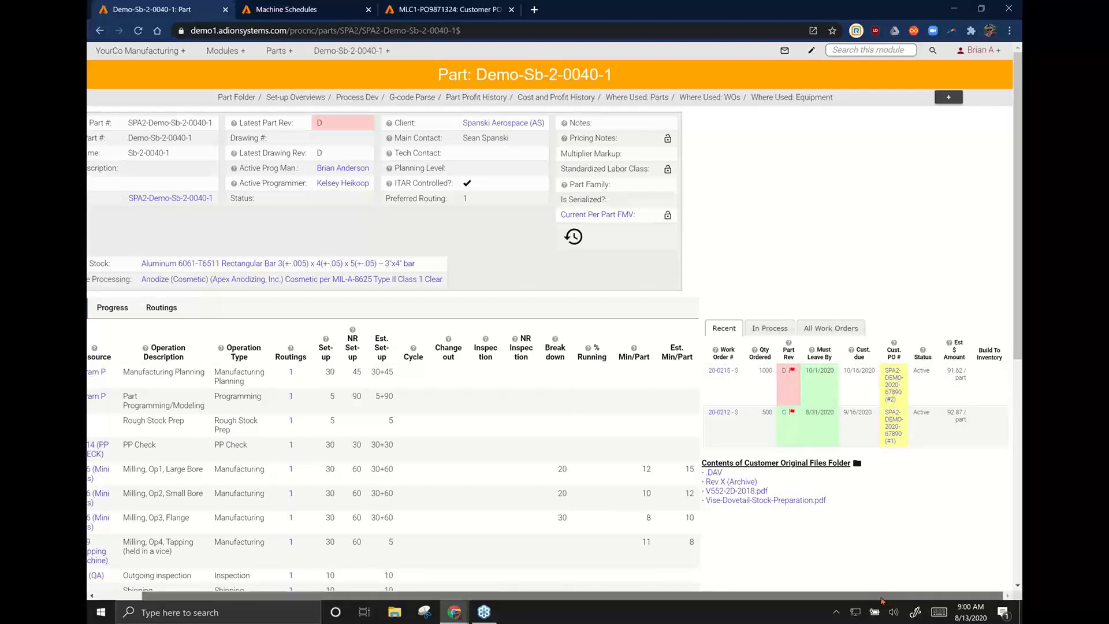
left_click_drag(882, 601, 730, 599)
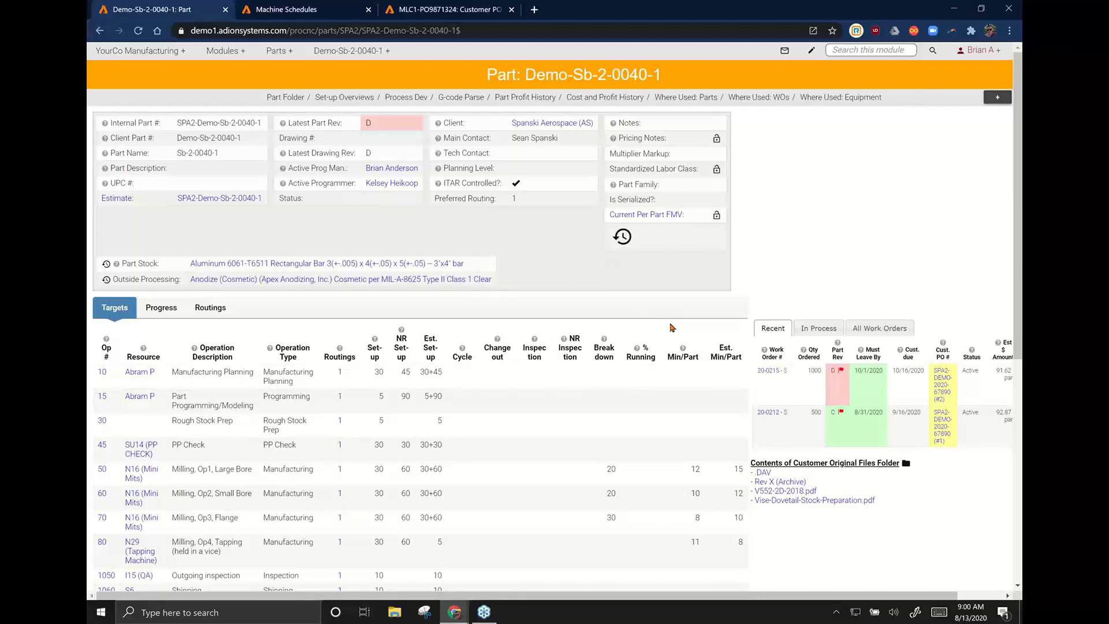
- Open the Part Check Info of operation 50 and return to the part page
scroll(523, 398, "down", 1)
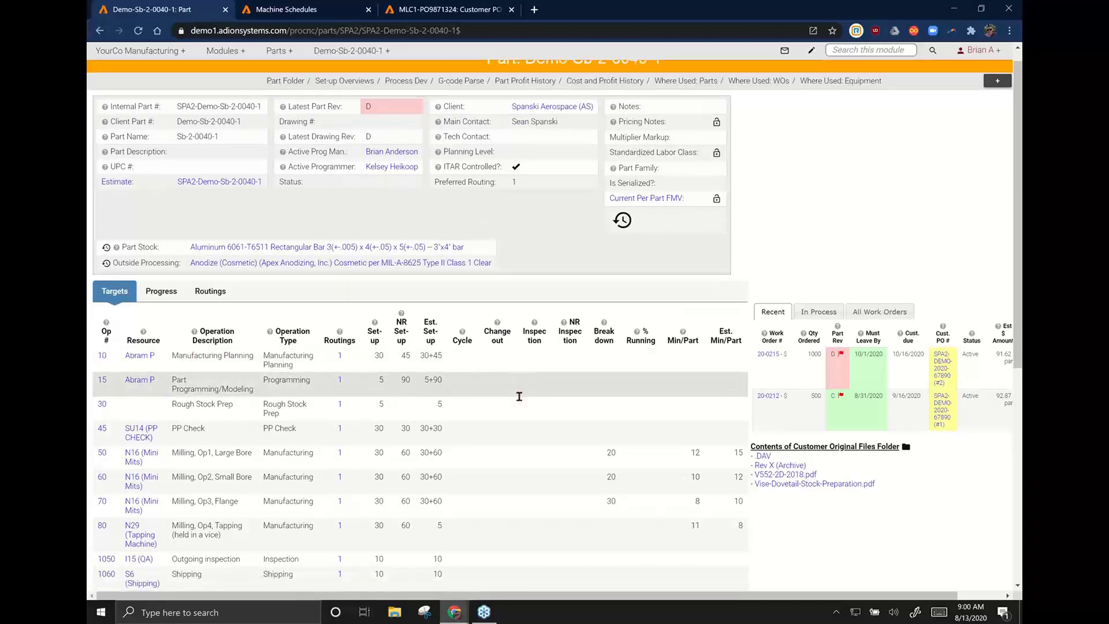
left_click(103, 410)
left_click(133, 243)
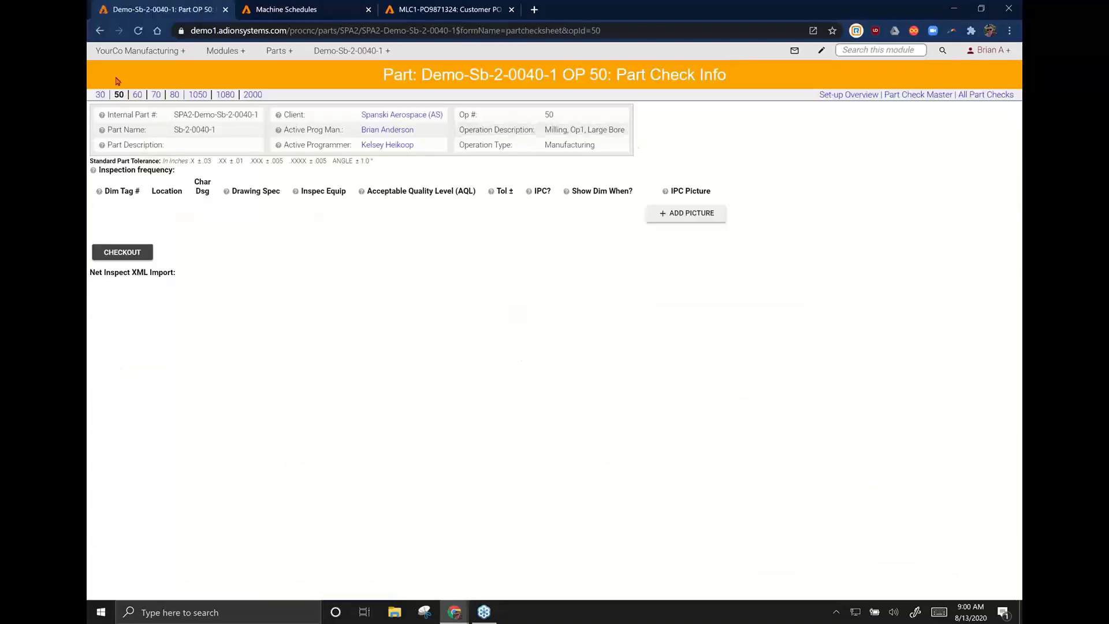
left_click(100, 33)
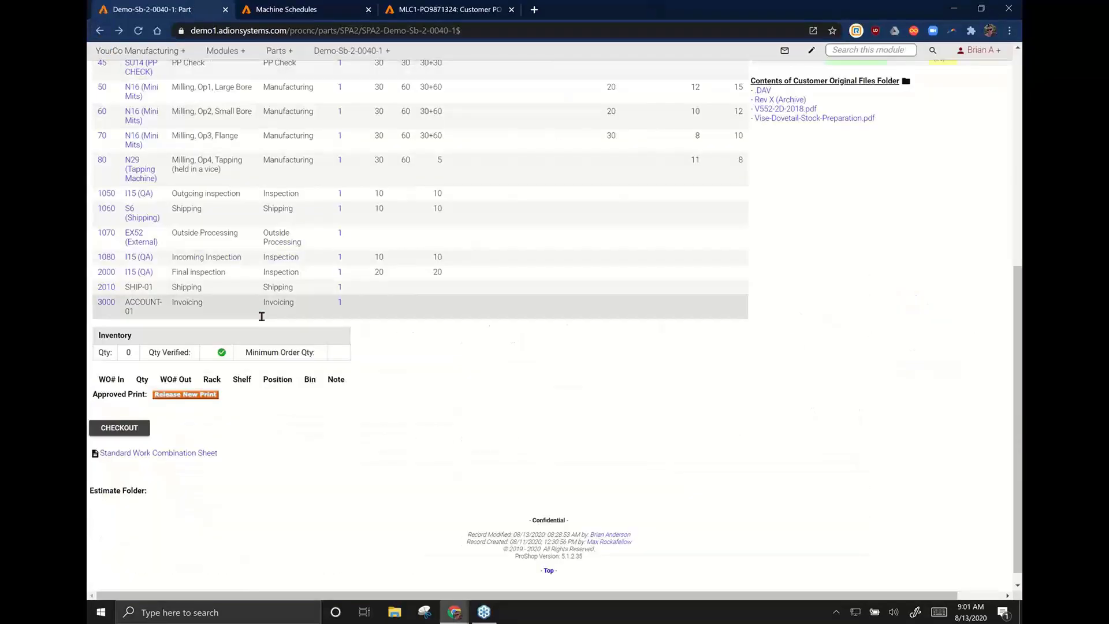
- Check out the part for editing and open its outdated approved print for replacement by file upload
left_click(136, 428)
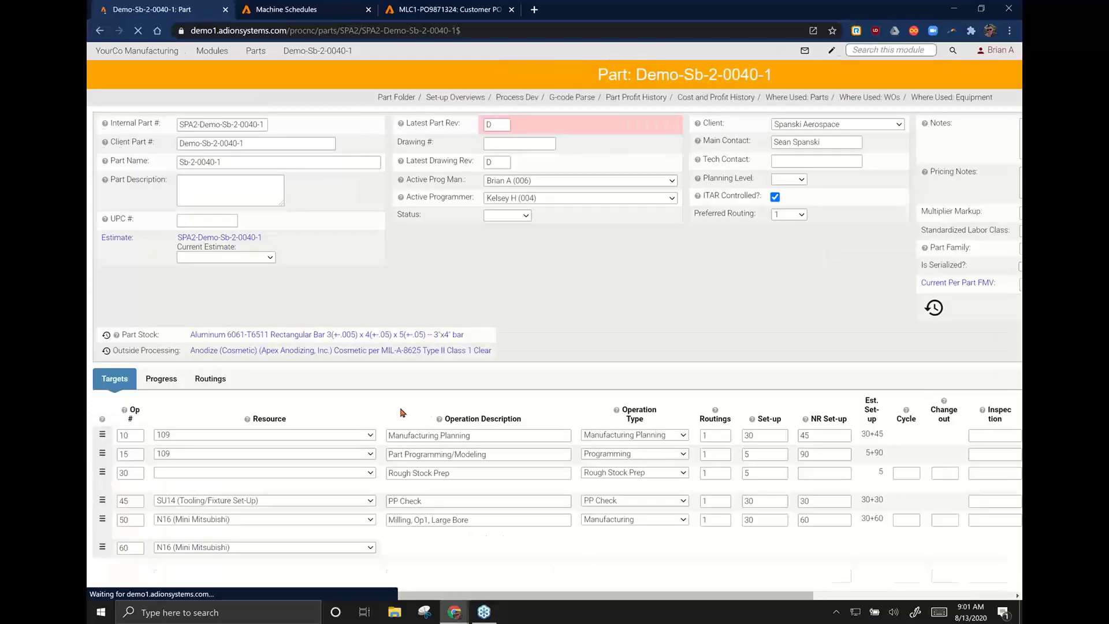
scroll(398, 413, "down", 4)
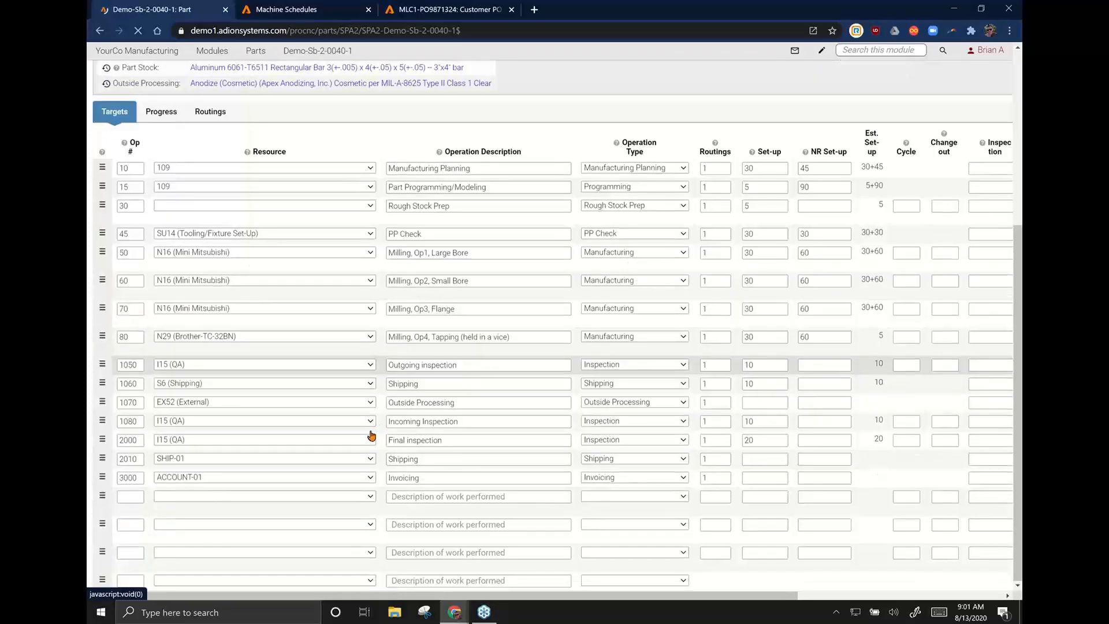
scroll(153, 326, "down", 6)
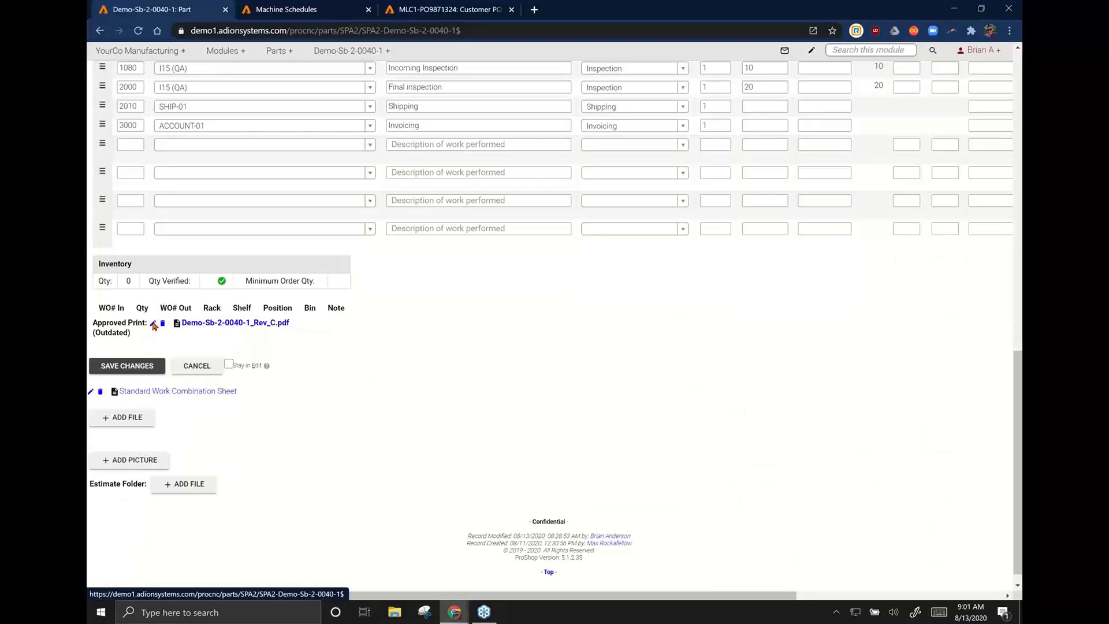
left_click(154, 324)
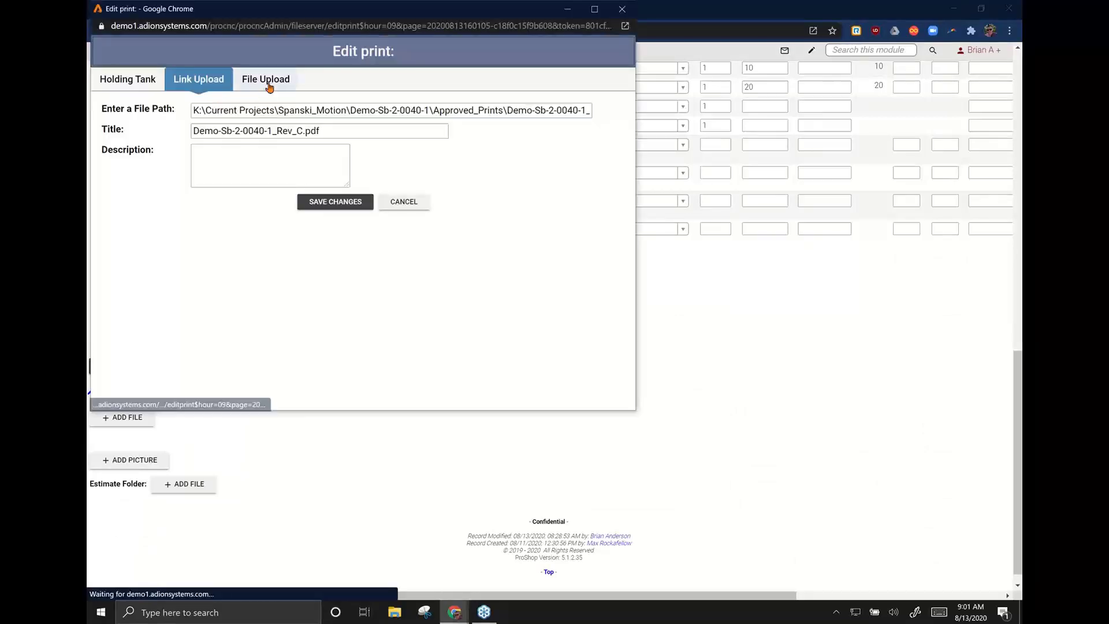
left_click(268, 84)
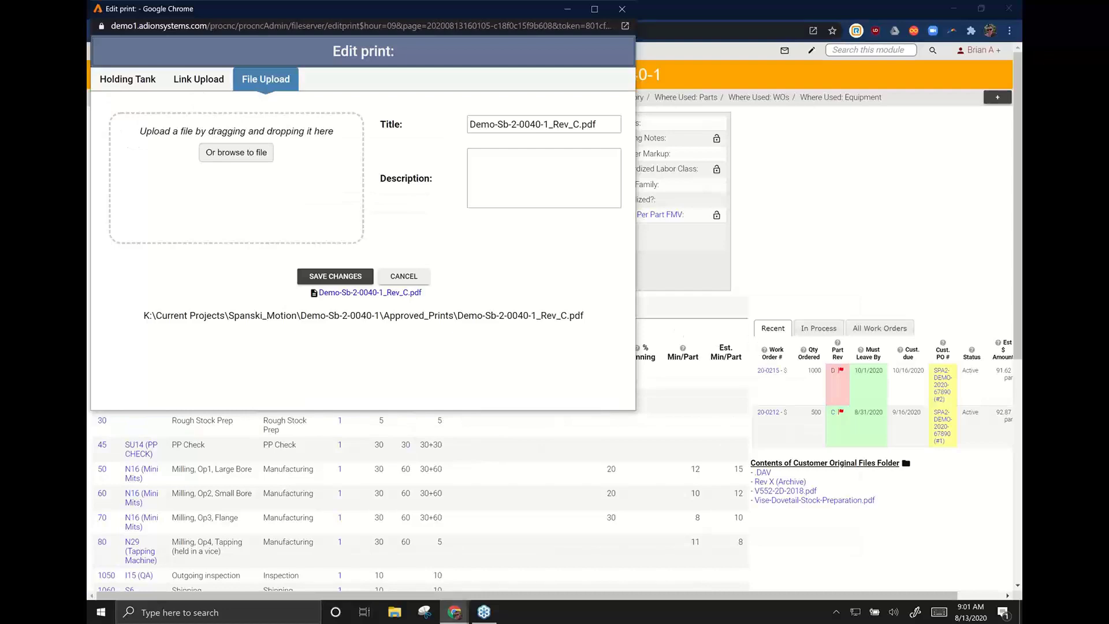
- Upload the replacement print from the desktop folder Pics and PDFs and save it as the approved print
left_click(953, 9)
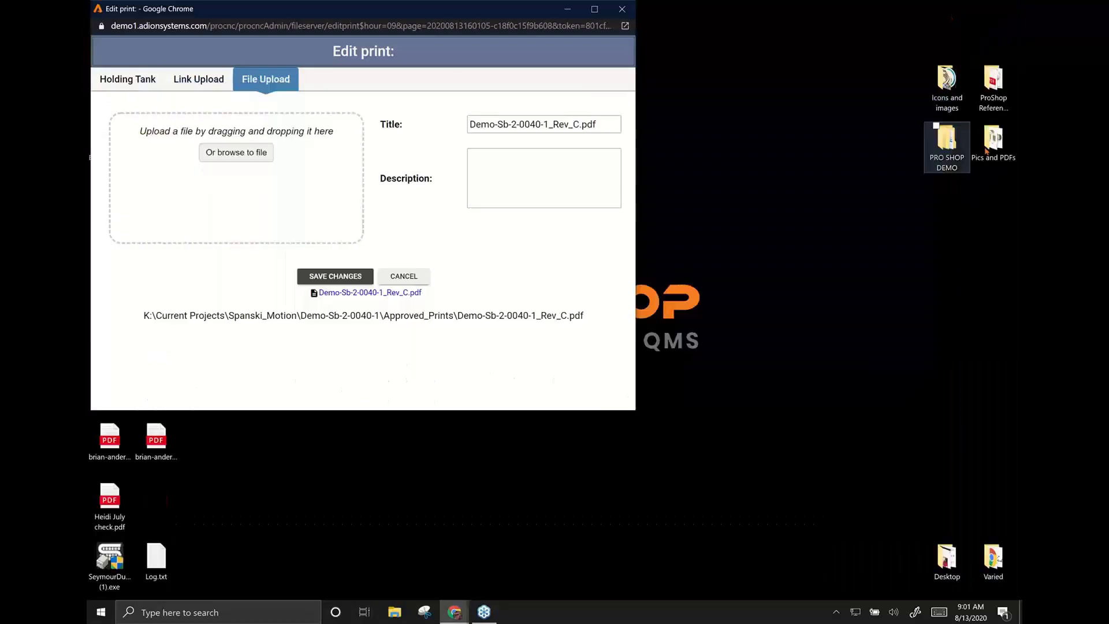
double_click(996, 166)
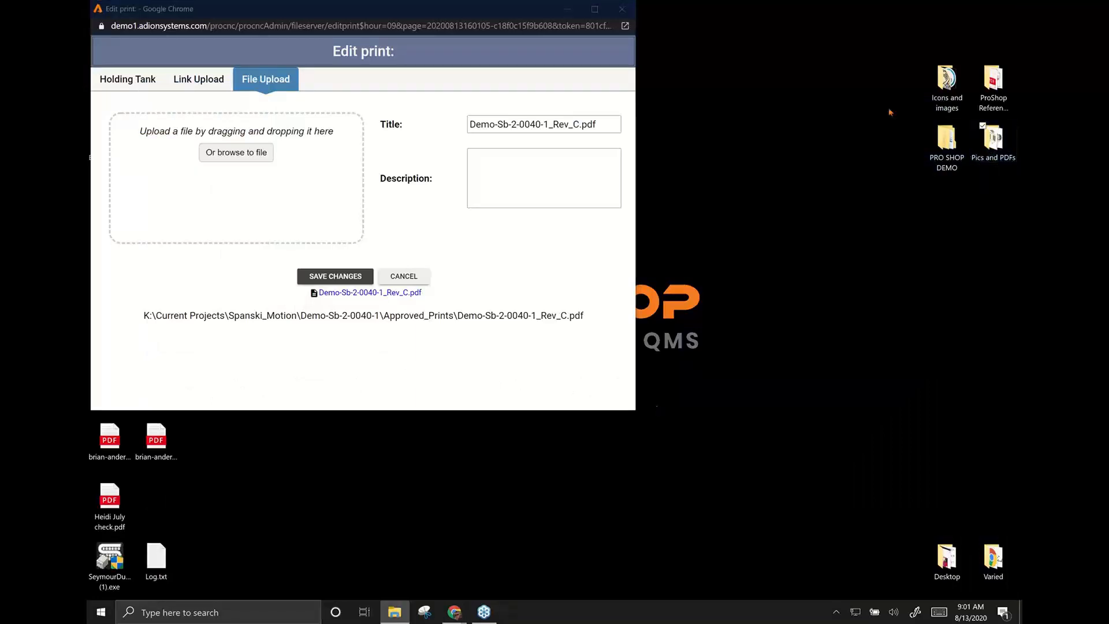
left_click_drag(376, 36, 280, 154)
left_click(337, 278)
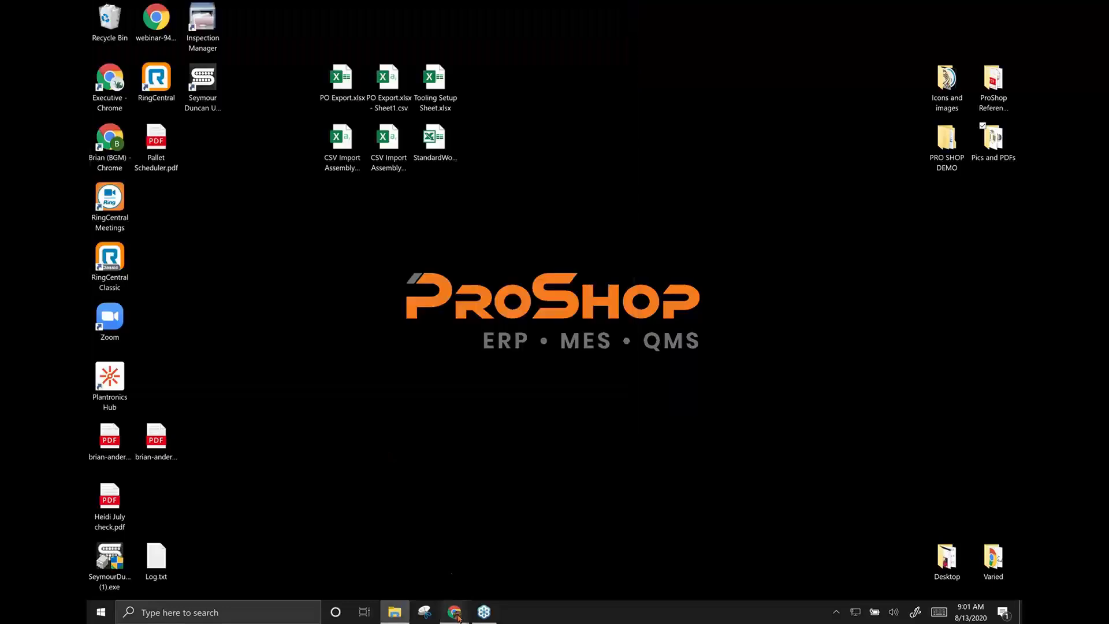
- Return to the part page in Chrome, view the approved print linked to revision D, and close the print
mouse_move(455, 611)
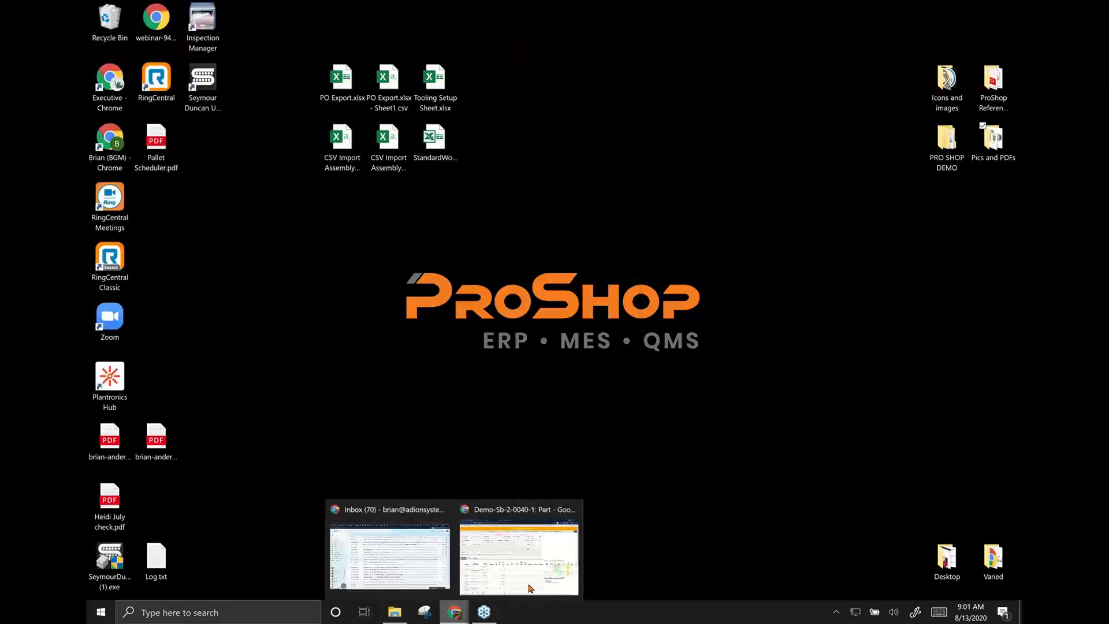
left_click(530, 588)
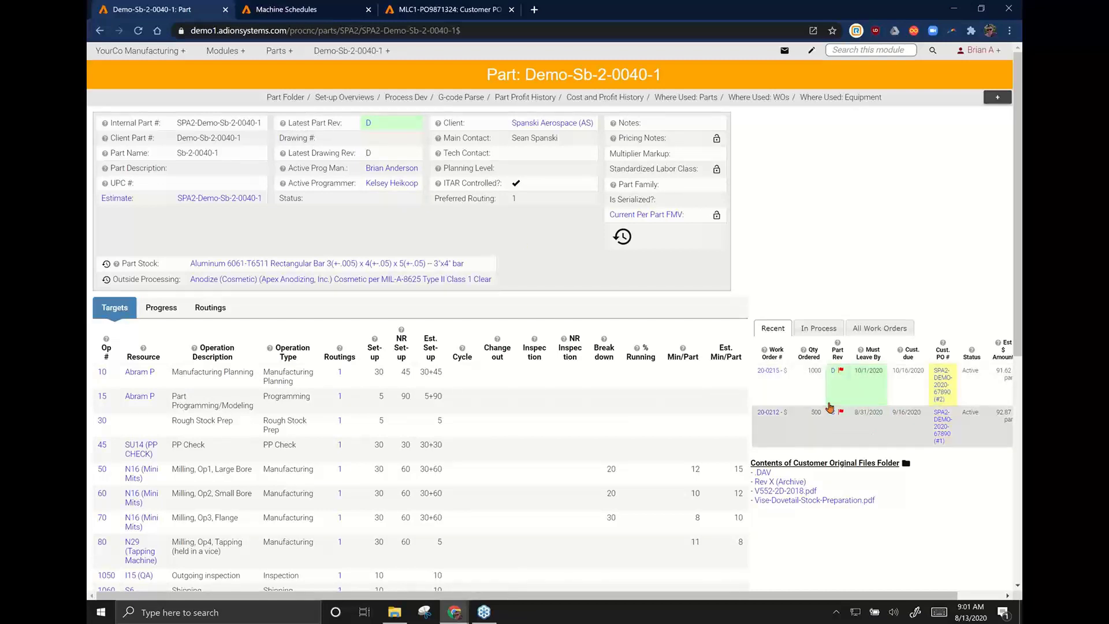
left_click(376, 125)
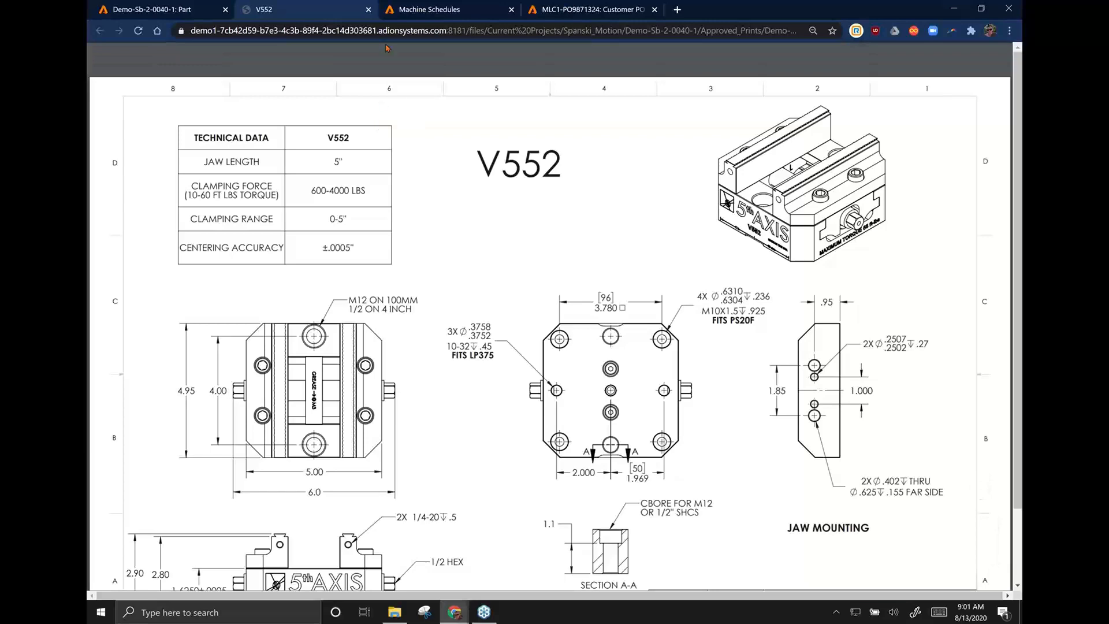
key("ctrl+w")
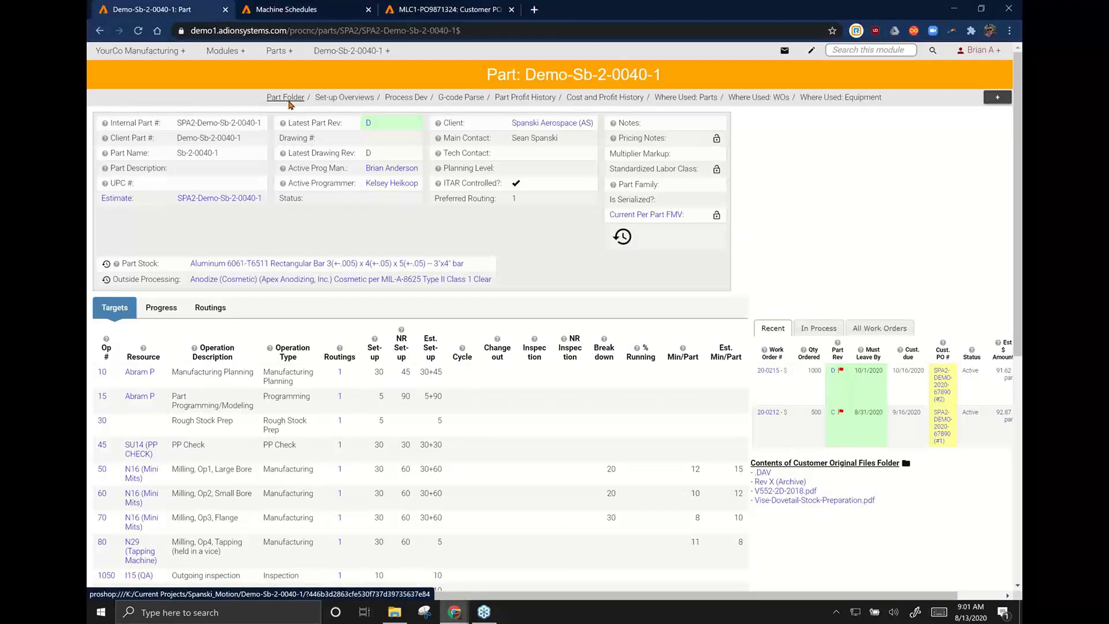
- Open the part folder, inspect Approved_Prints and its archives subfolder, and return to the Demo-Sb-2-0040-1 folder
left_click(288, 102)
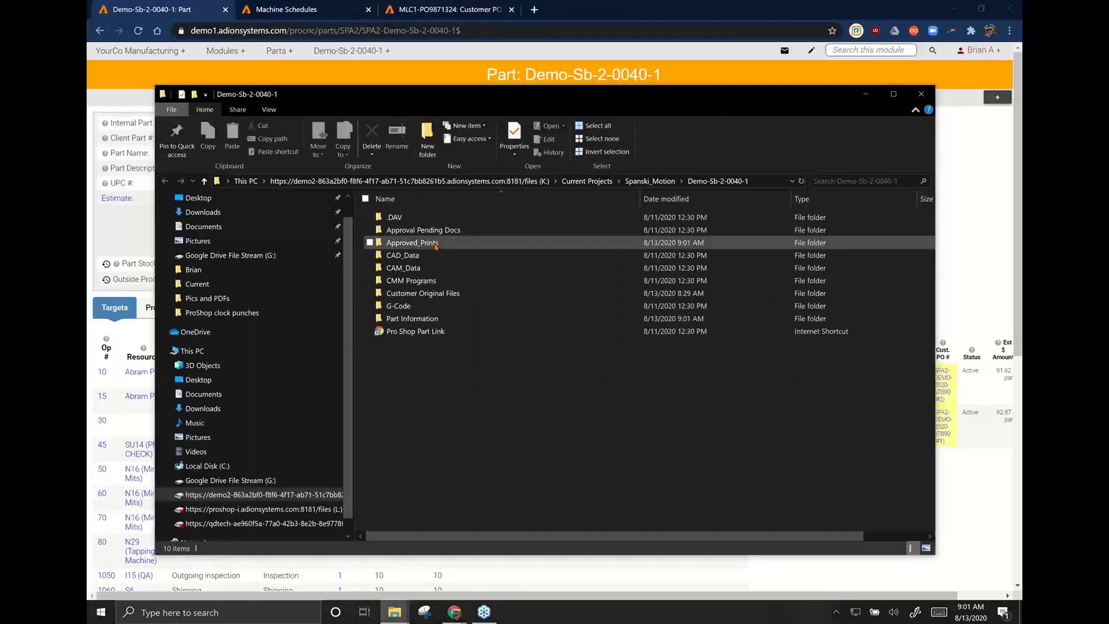
double_click(436, 245)
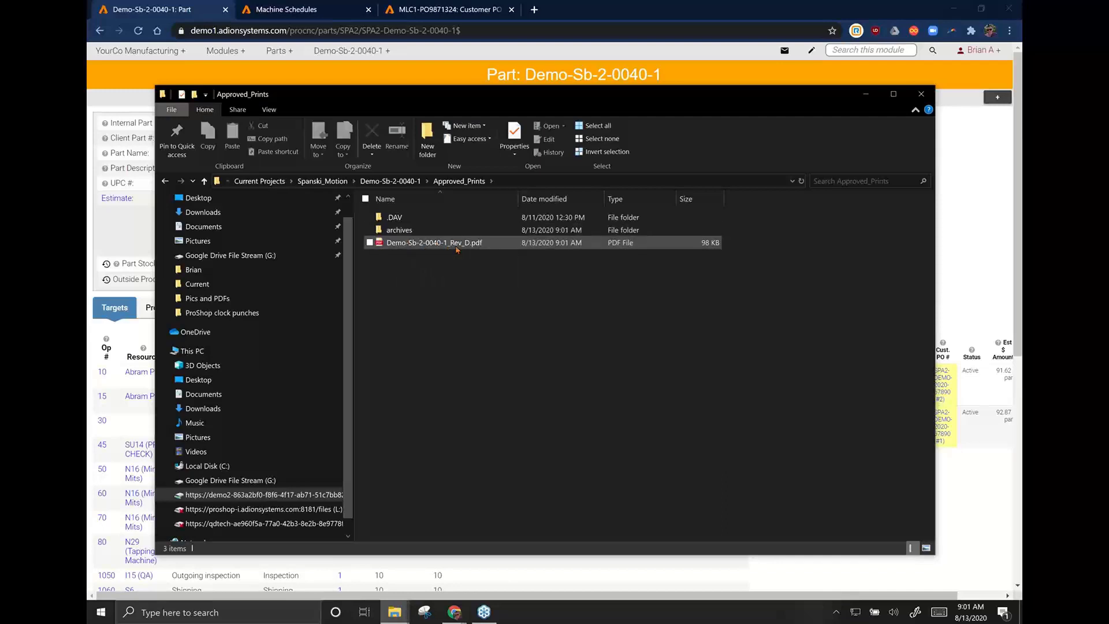
double_click(409, 233)
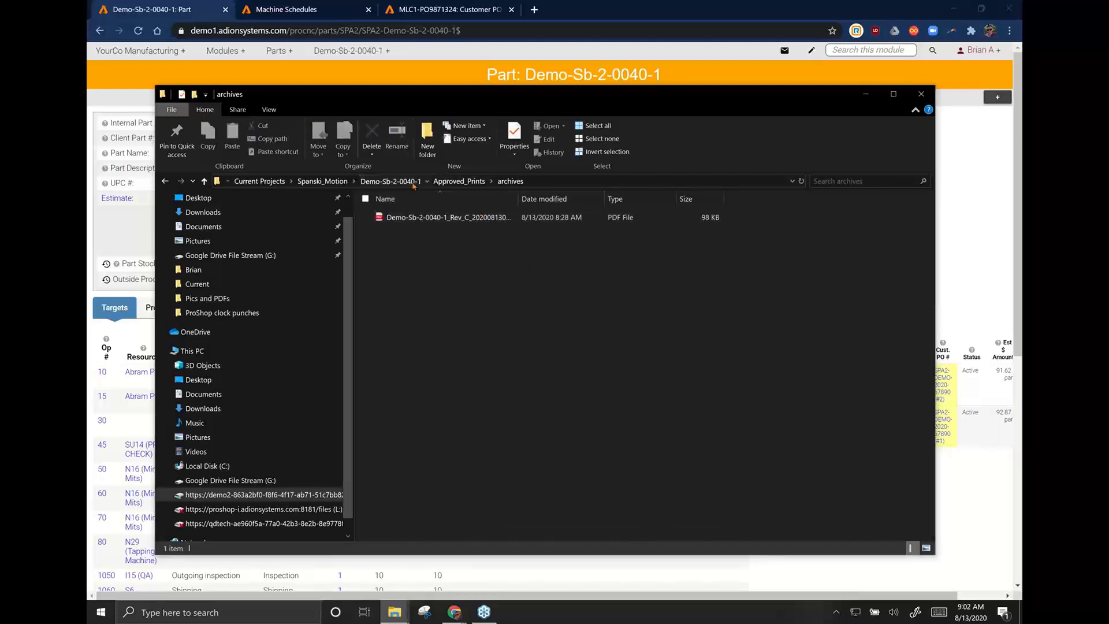
left_click(390, 181)
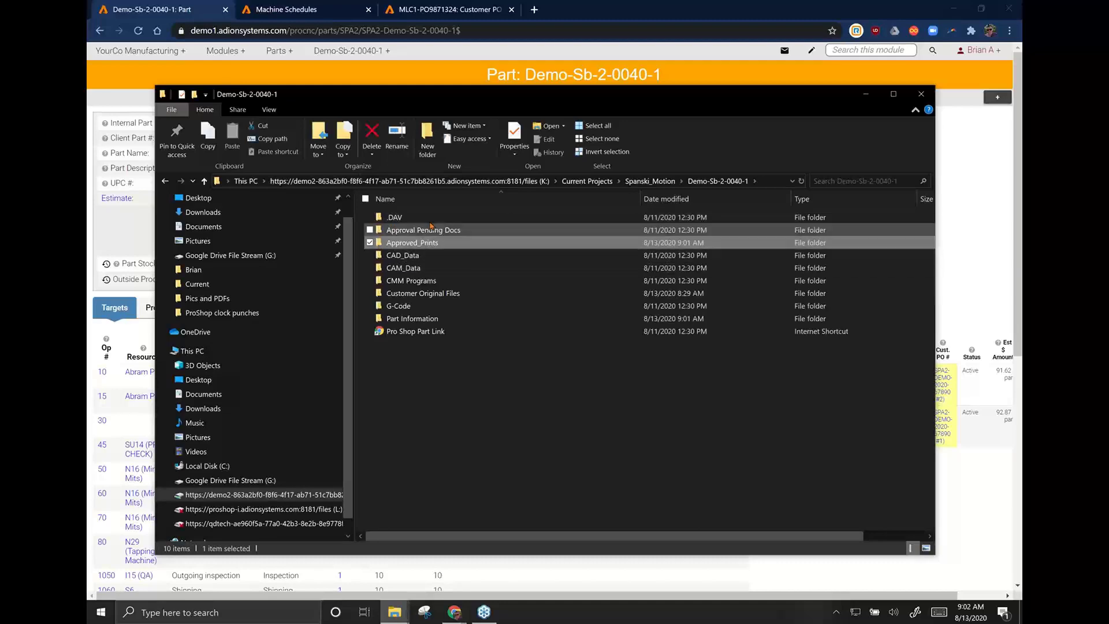